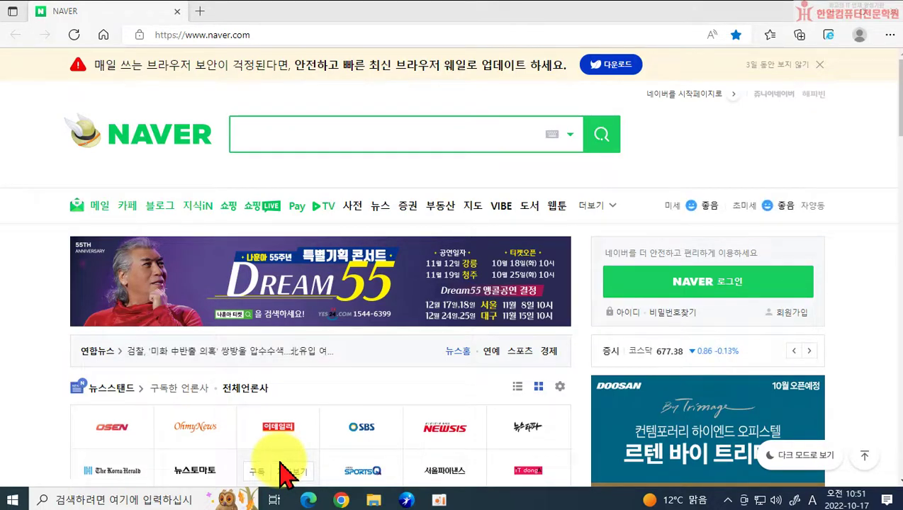
# Sign in to the NAVER account and open its own blog (내 블로그) from the profile area
pyautogui.click(685, 285)
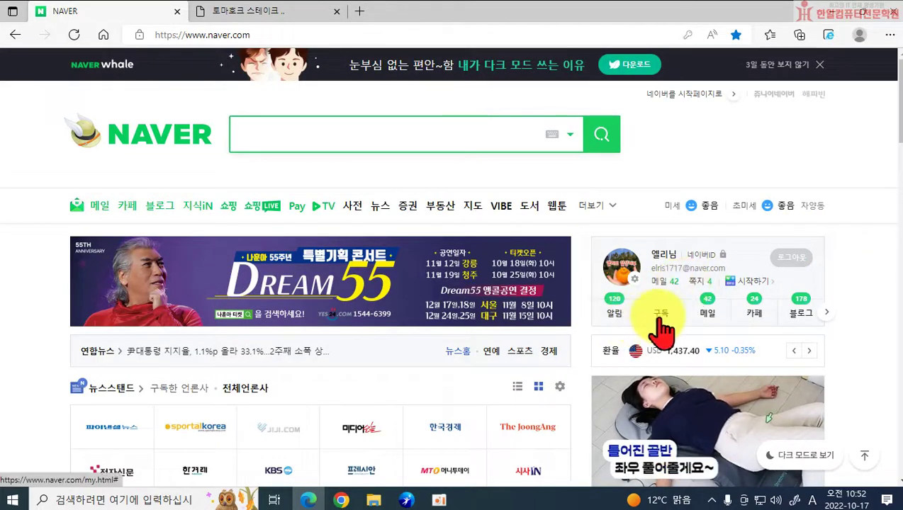
pyautogui.click(798, 323)
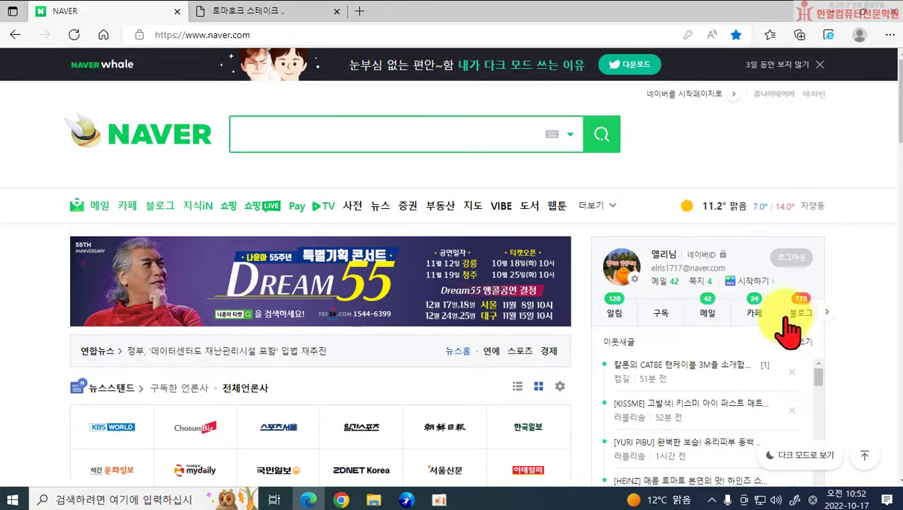
pyautogui.scroll(-3, 809, 333)
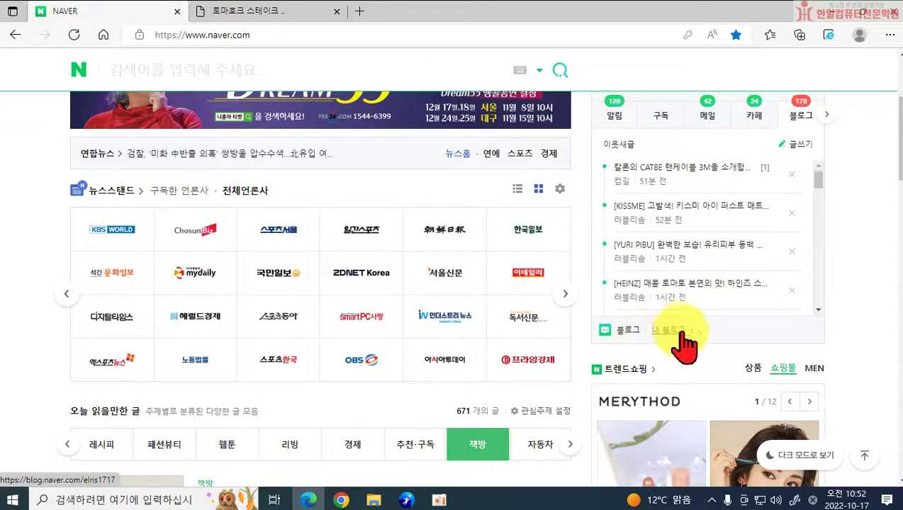
pyautogui.scroll(3, 687, 347)
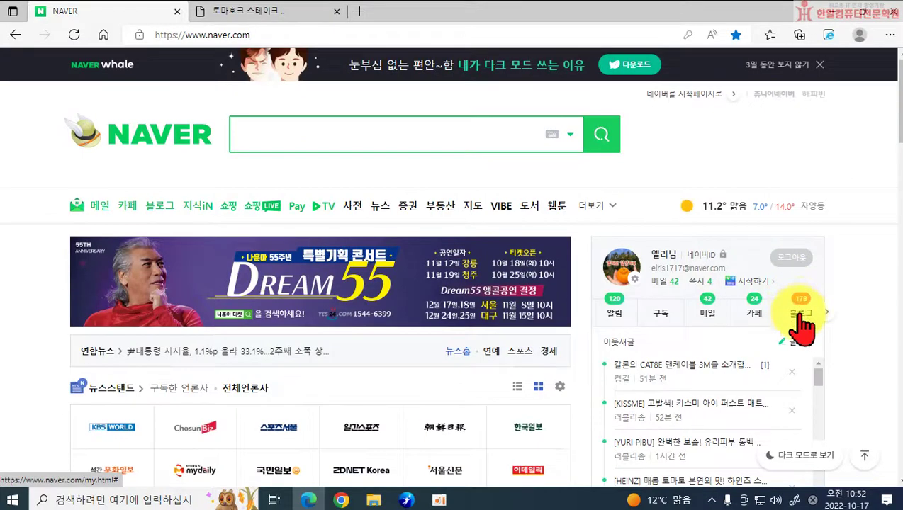
pyautogui.scroll(-3, 749, 322)
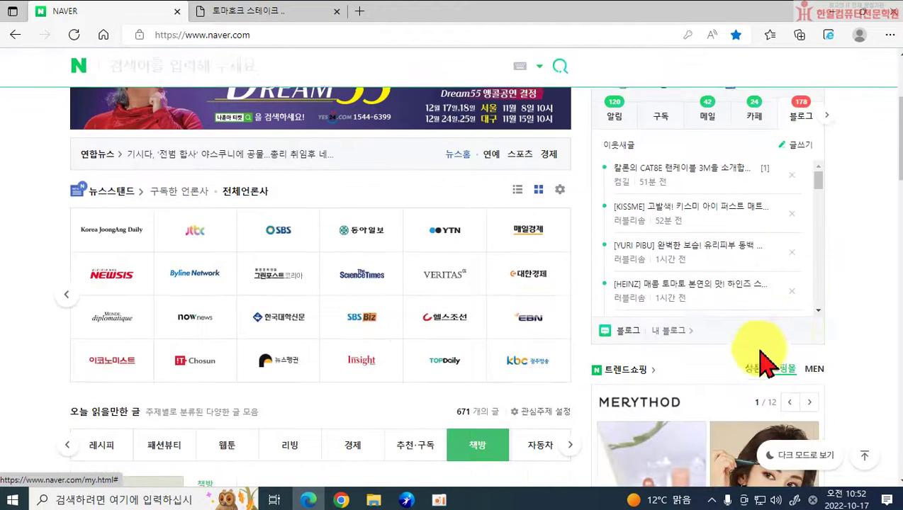
pyautogui.click(681, 331)
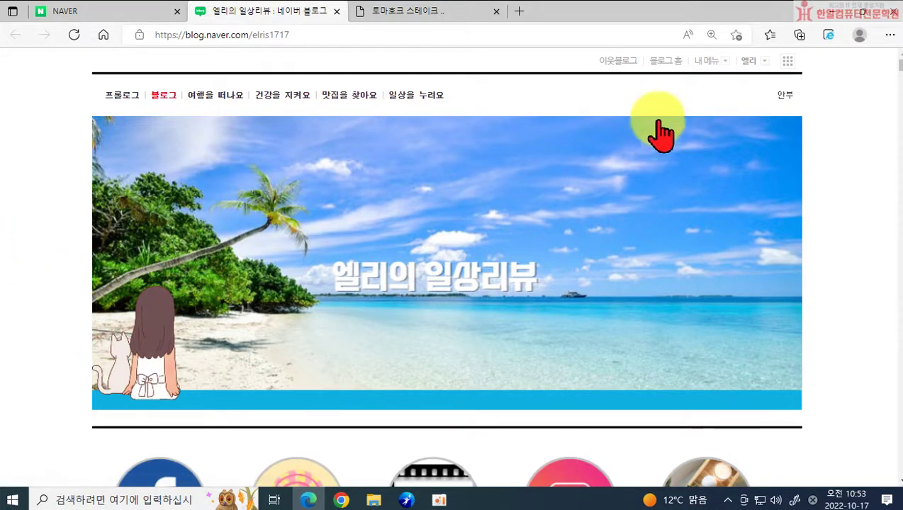
# Open the blog's management page and go to the skin selection (스킨 선택) in 꾸미기 설정
pyautogui.click(708, 62)
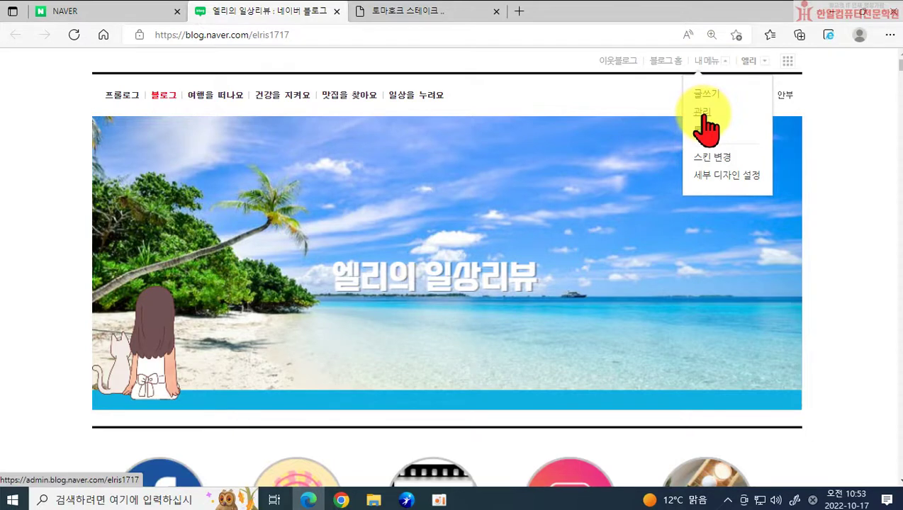
pyautogui.click(704, 112)
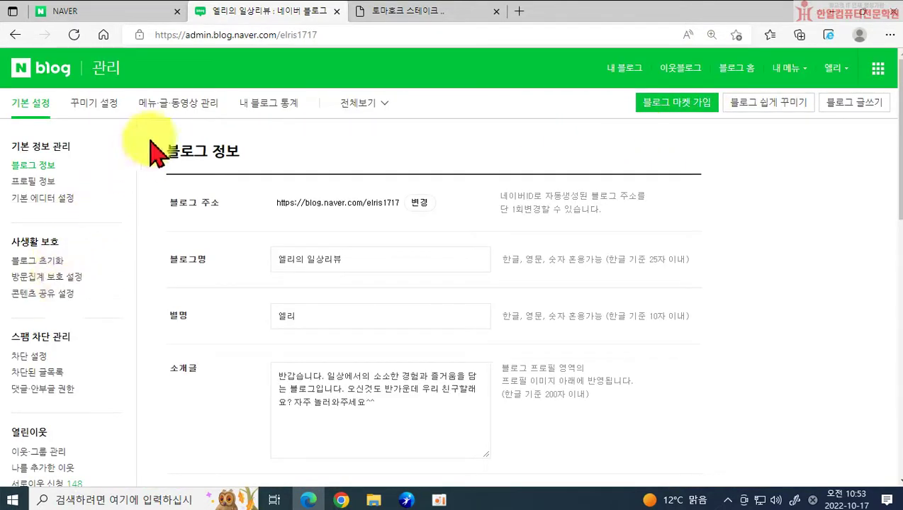
pyautogui.click(100, 103)
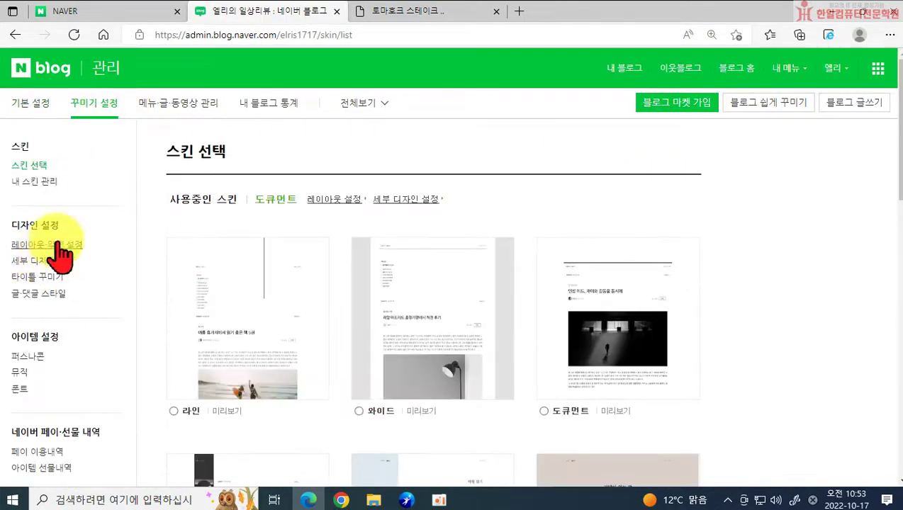
pyautogui.click(29, 182)
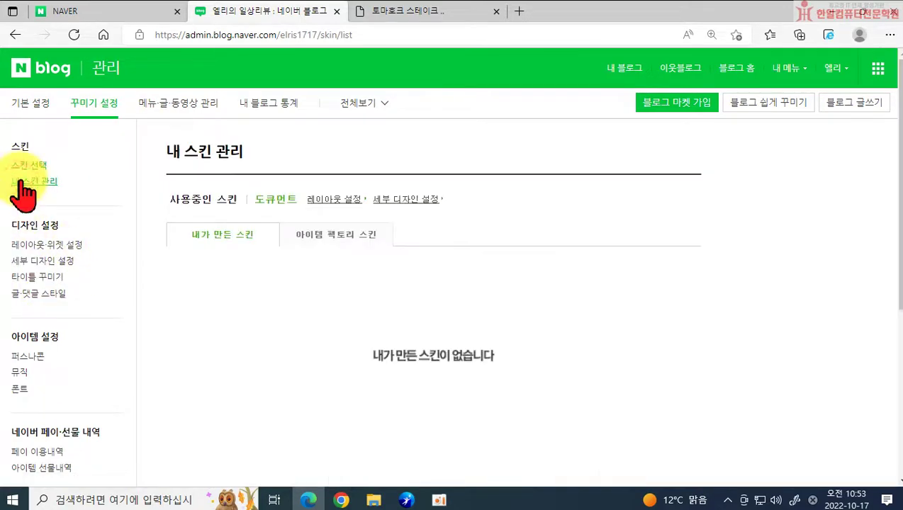
pyautogui.click(24, 165)
# Apply the 도큐먼트 skin to the blog and return to the blog's main page
pyautogui.scroll(-4, 585, 363)
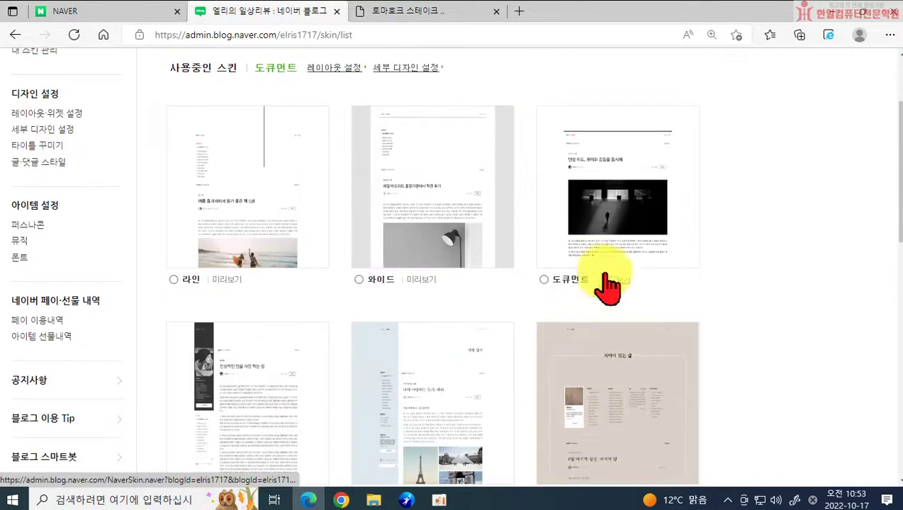
pyautogui.scroll(-4, 423, 212)
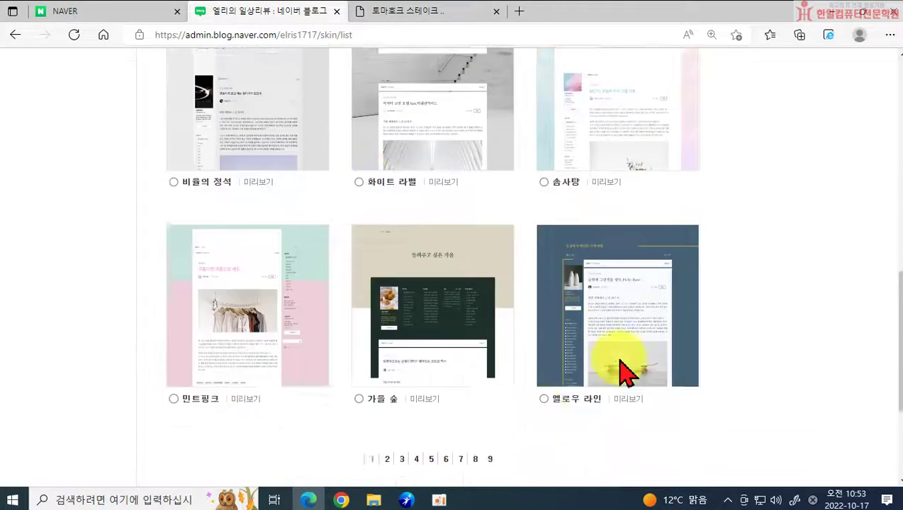
pyautogui.scroll(2, 616, 365)
pyautogui.scroll(6, 552, 326)
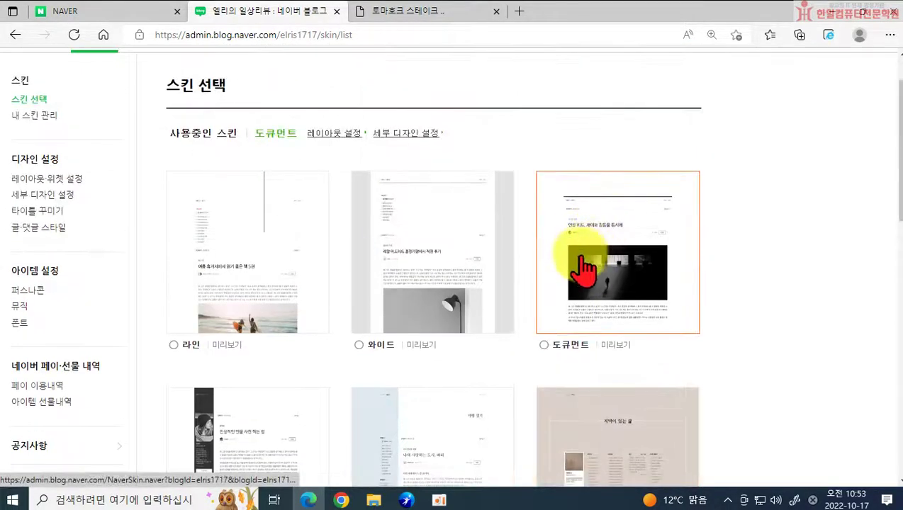
pyautogui.click(585, 270)
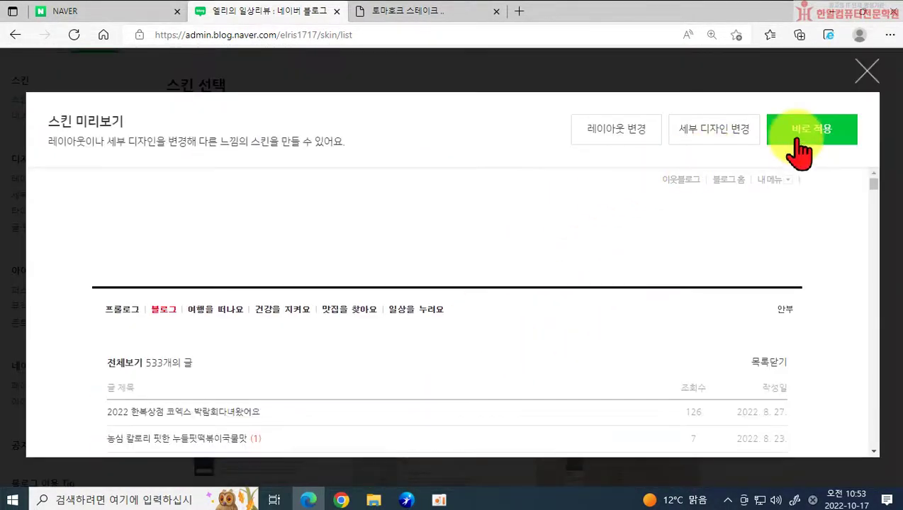
pyautogui.click(800, 150)
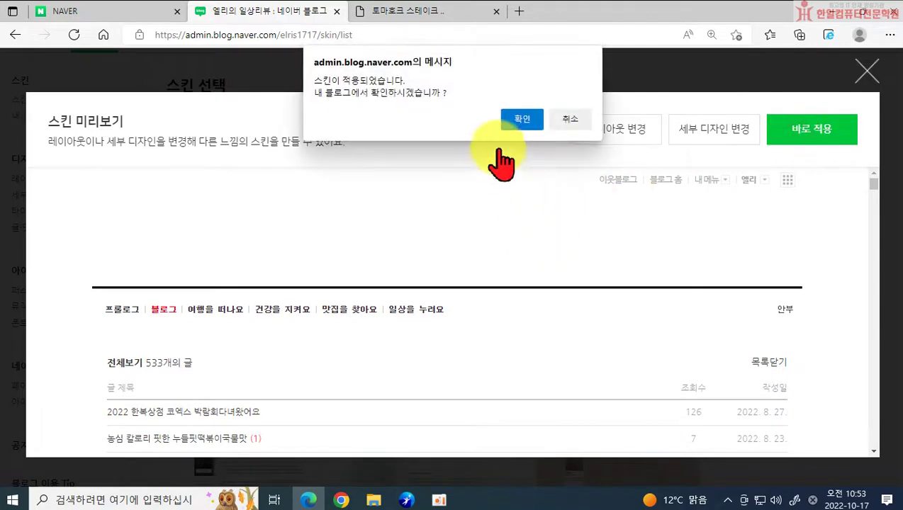
pyautogui.click(515, 119)
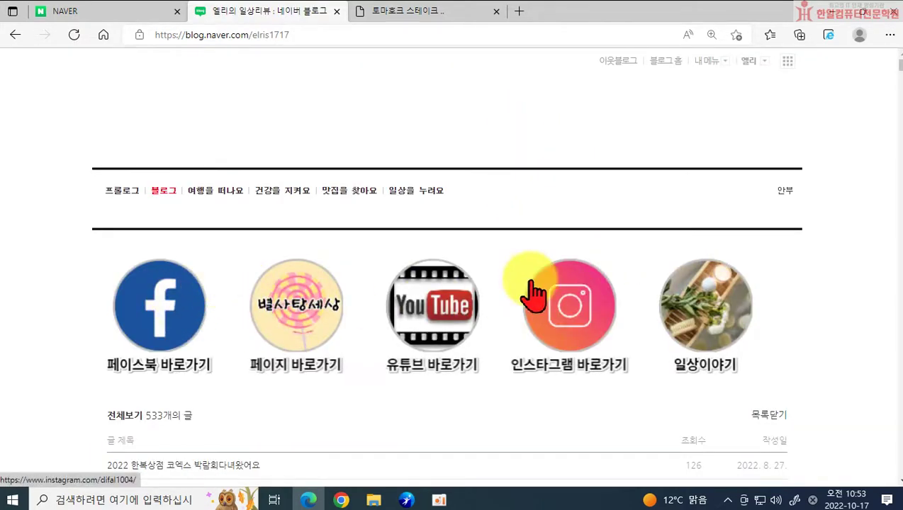
# Open the blog management's 레이아웃·위젯 설정 page within 꾸미기 설정
pyautogui.scroll(-3, 539, 283)
pyautogui.scroll(3, 365, 273)
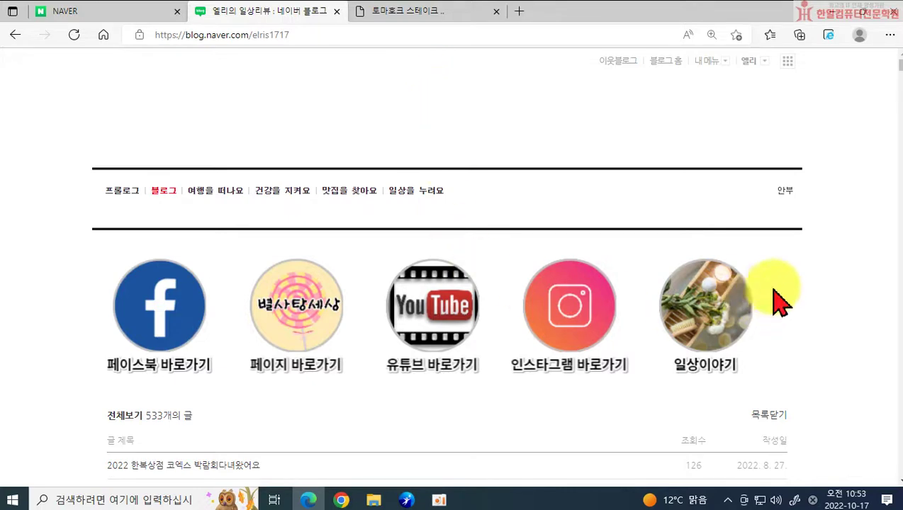
pyautogui.click(708, 61)
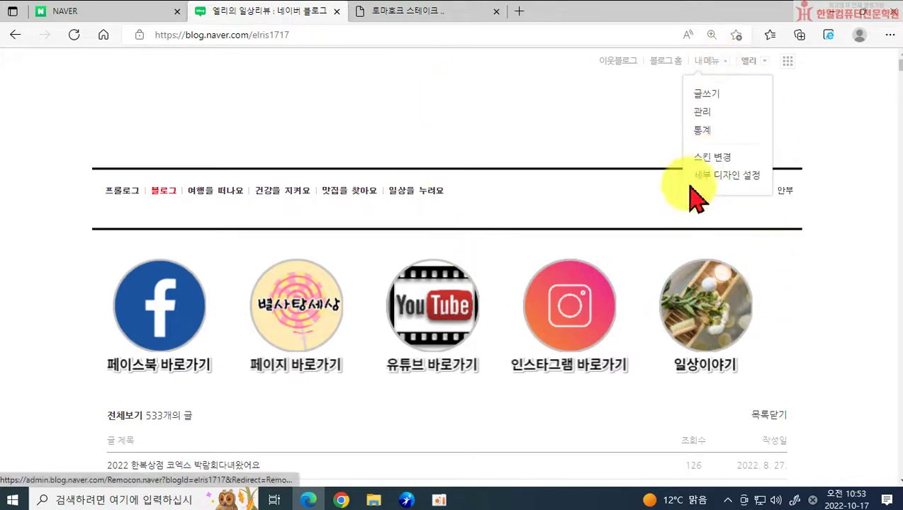
pyautogui.click(701, 112)
pyautogui.click(113, 106)
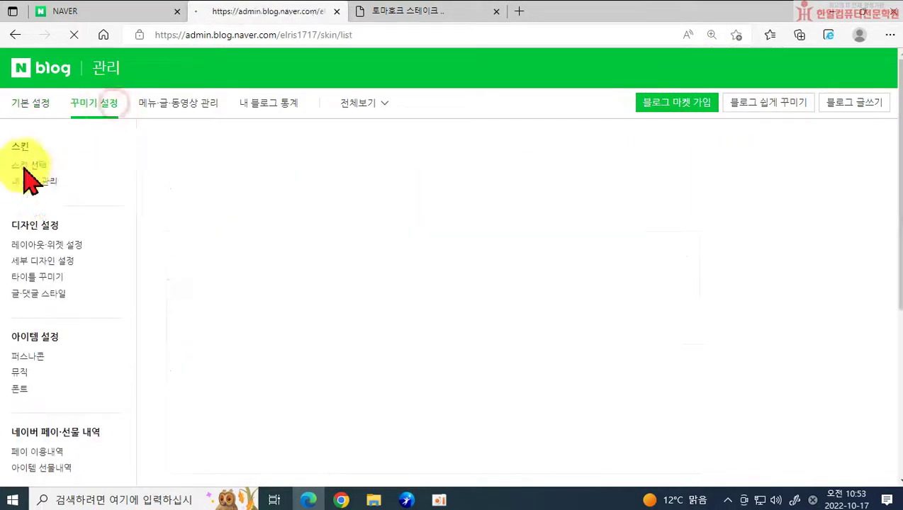
pyautogui.click(34, 242)
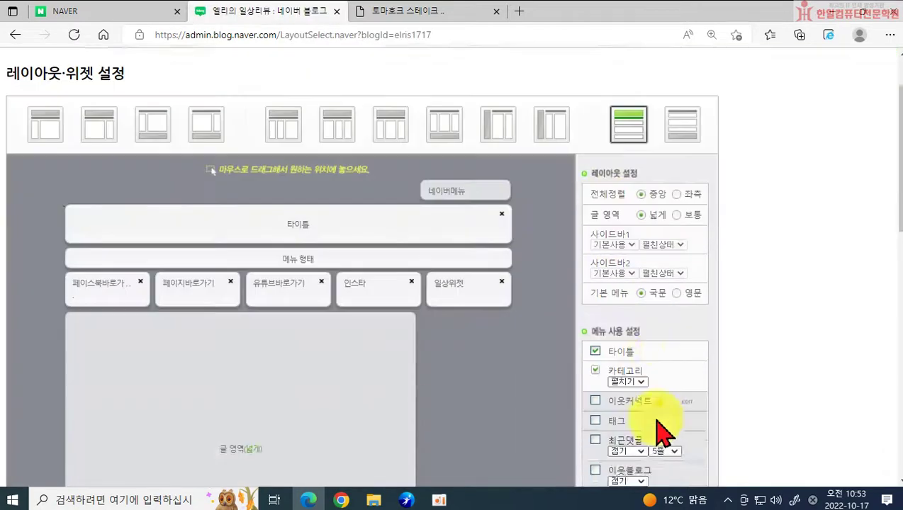
# Disable the shortcut widgets for Facebook, 페이지바로가기 and YouTube, plus the active 인스타 and 일상위젯 widgets
pyautogui.scroll(-5, 623, 404)
pyautogui.scroll(-1, 596, 385)
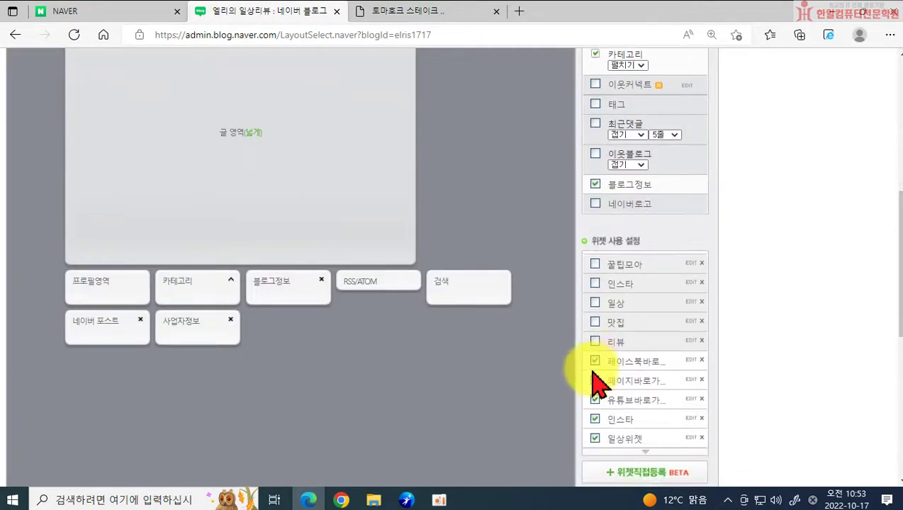
pyautogui.click(594, 360)
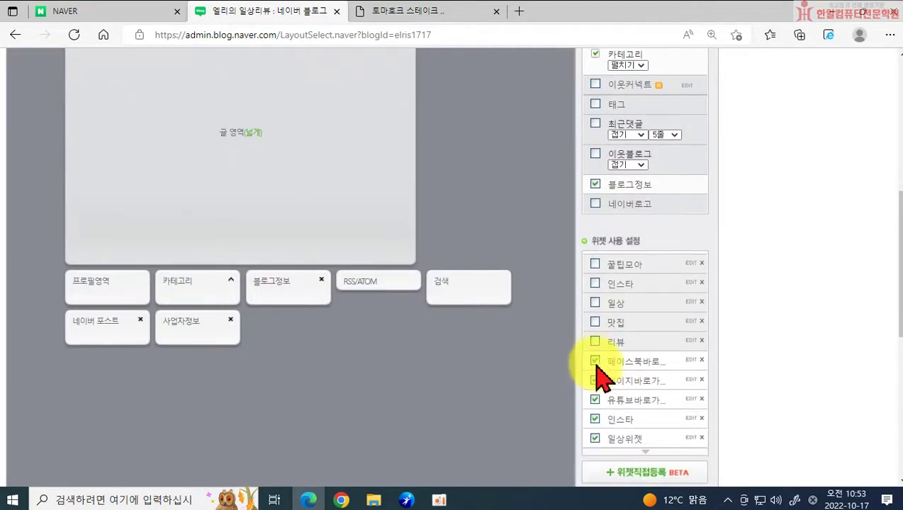
pyautogui.click(595, 381)
pyautogui.click(595, 399)
pyautogui.click(595, 419)
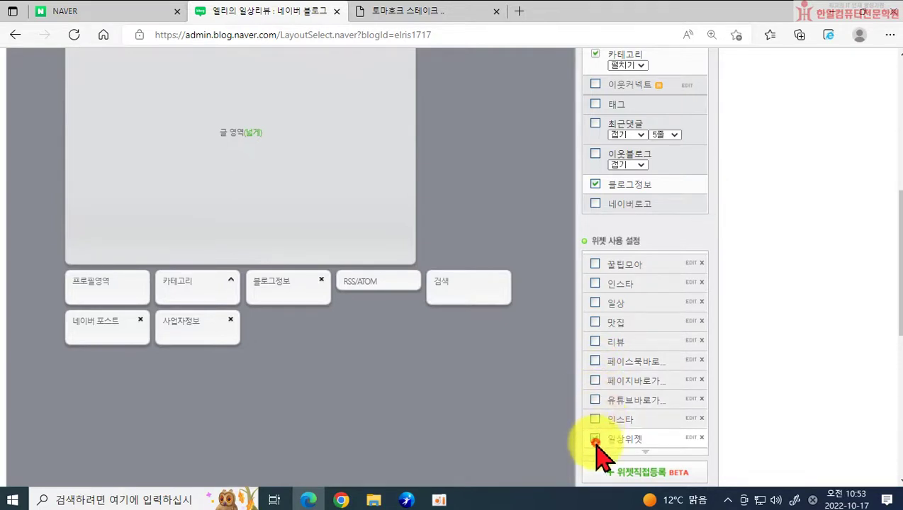
pyautogui.scroll(-2, 601, 446)
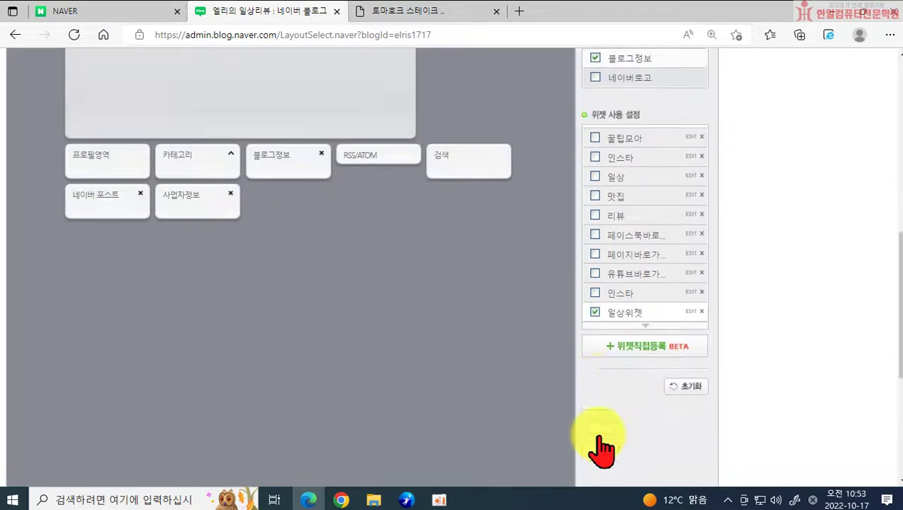
pyautogui.click(595, 308)
# Apply the edited layout to the blog and confirm the change
pyautogui.scroll(-4, 599, 409)
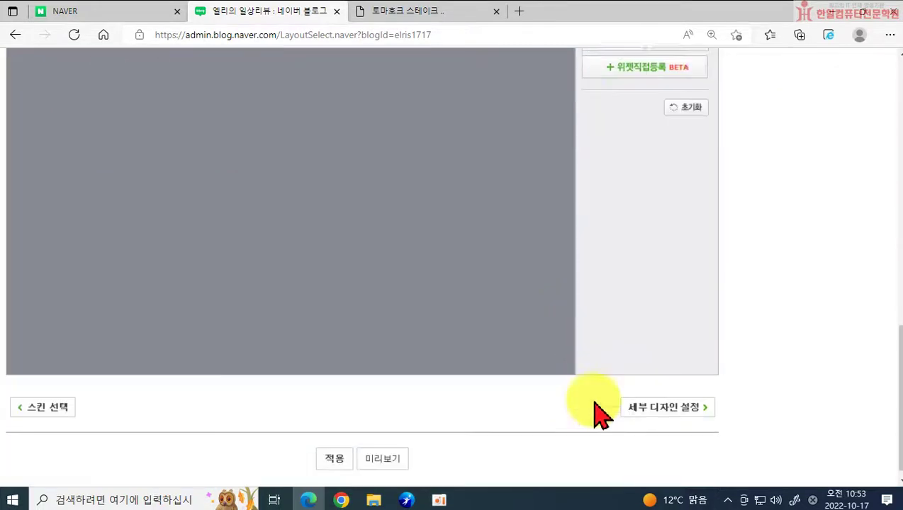
pyautogui.click(345, 446)
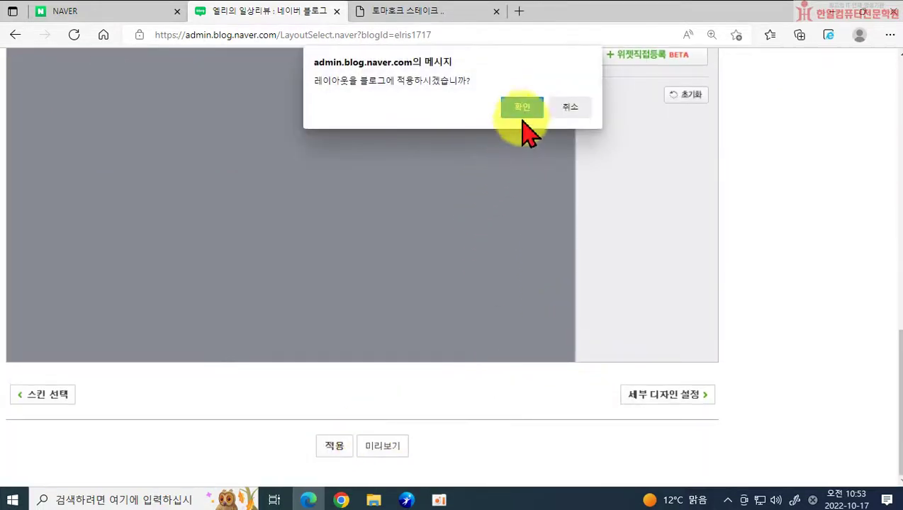
pyautogui.click(522, 108)
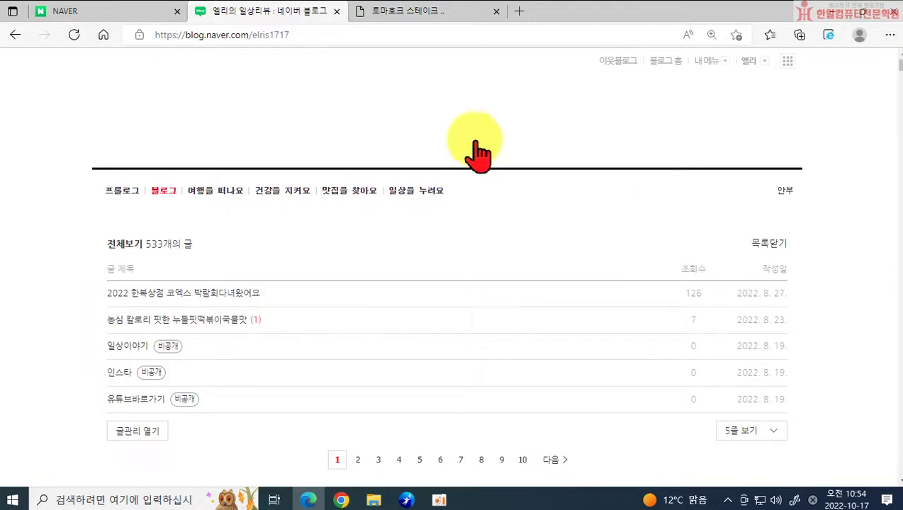
# Use the blog's management settings to display the title text 엘리의 일상리뷰 in the blog header
pyautogui.click(706, 61)
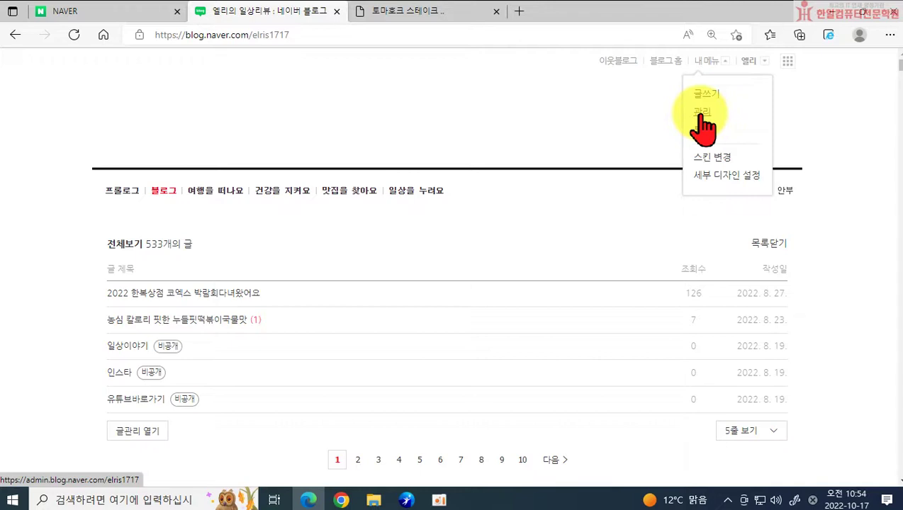
pyautogui.click(29, 210)
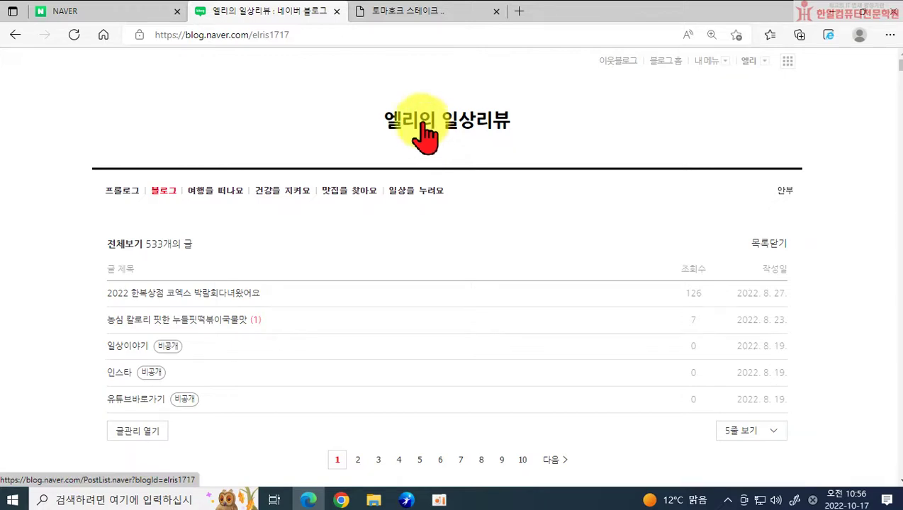
# Close the 토마호크 스테이크 tab and ready the search box on the NAVER home page for Korean input
pyautogui.click(495, 11)
pyautogui.click(80, 10)
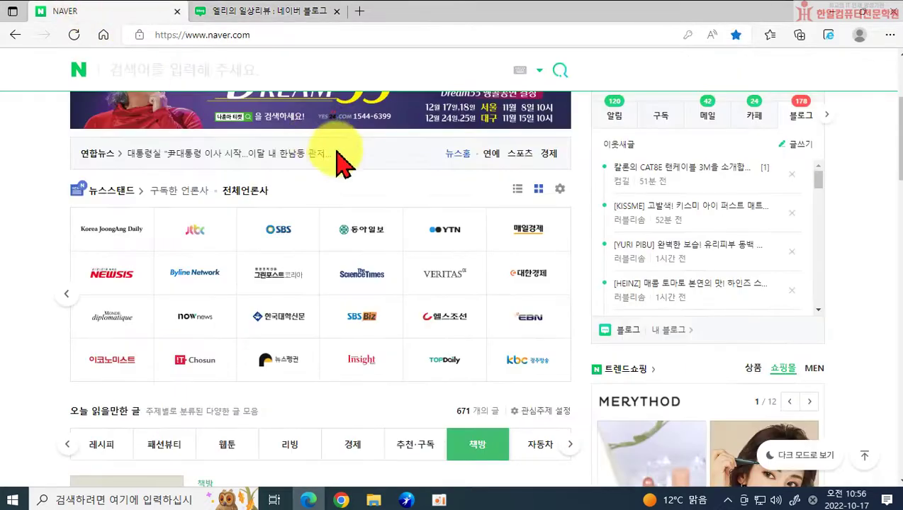
pyautogui.scroll(3, 318, 174)
pyautogui.click(277, 134)
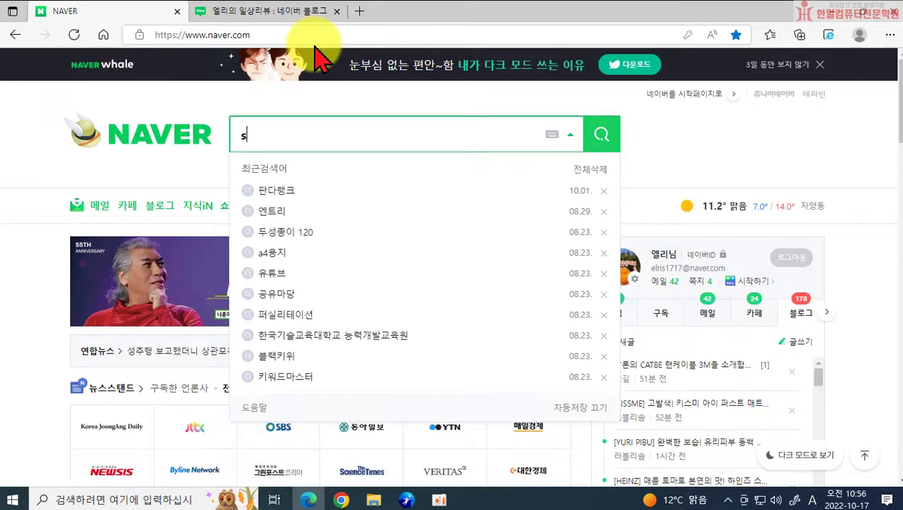
pyautogui.press('BackSpace')
pyautogui.press('Hangul')
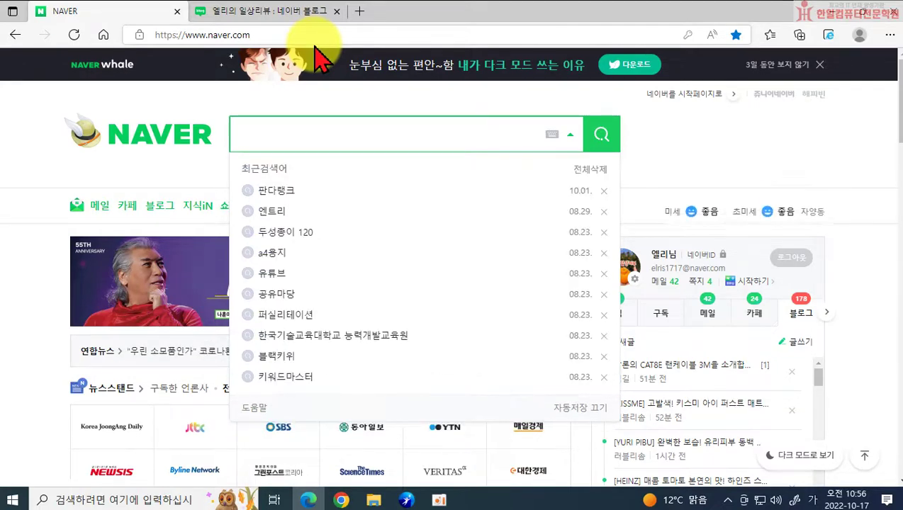
pyautogui.write('광진구')
pyautogui.press('BackSpace')
pyautogui.press('BackSpace')
pyautogui.press('BackSpace')
pyautogui.press('BackSpace')
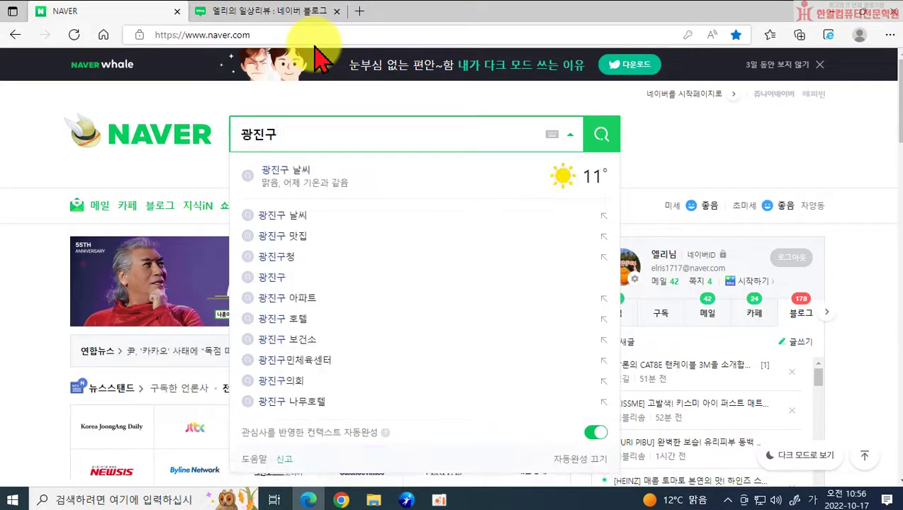
# Search NAVER for 중곡동원룸 and show the results in the VIEW category
pyautogui.write('중곡동우')
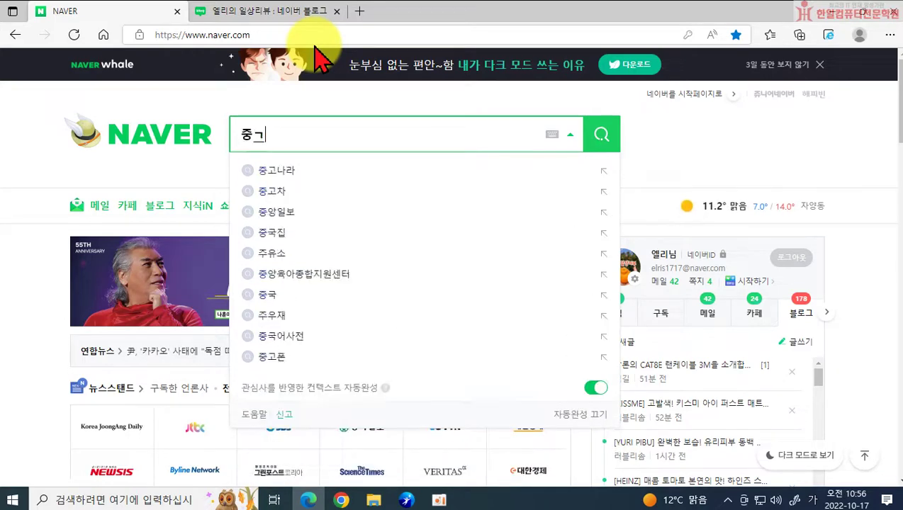
pyautogui.write('원룸')
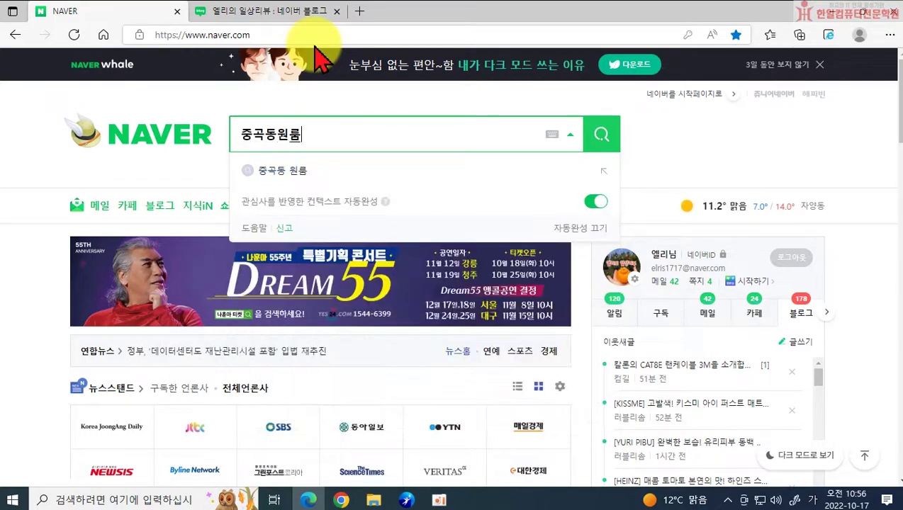
pyautogui.press('Return')
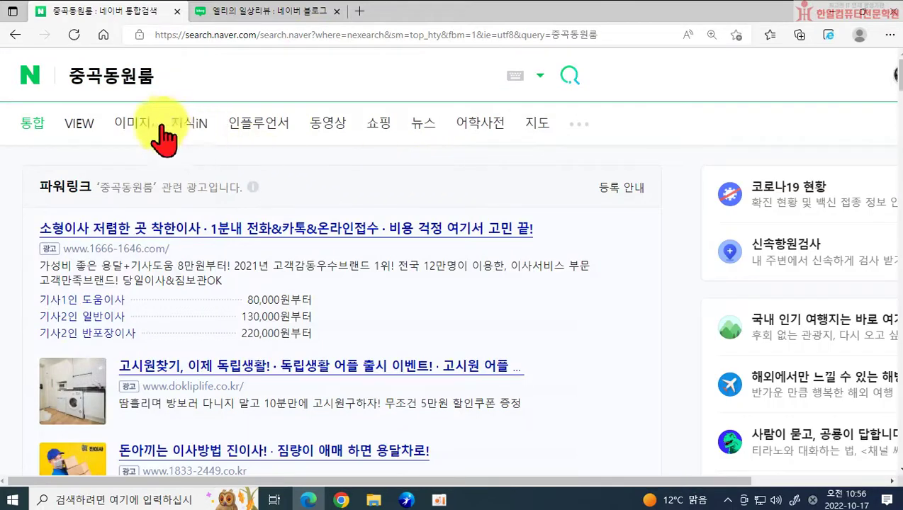
pyautogui.click(79, 126)
# Examine the blog names, post titles and dates in the VIEW results for 중곡동원룸
pyautogui.scroll(-1, 311, 277)
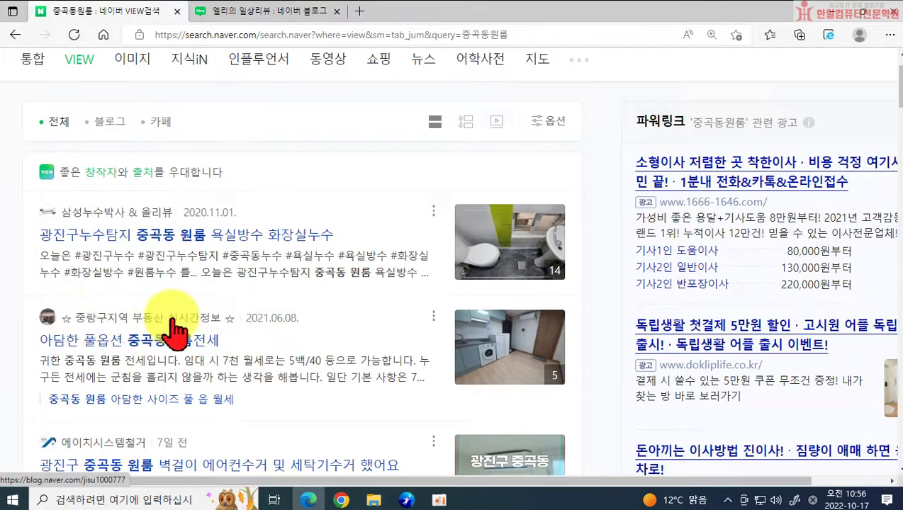
pyautogui.scroll(-1, 101, 399)
pyautogui.scroll(-1, 92, 389)
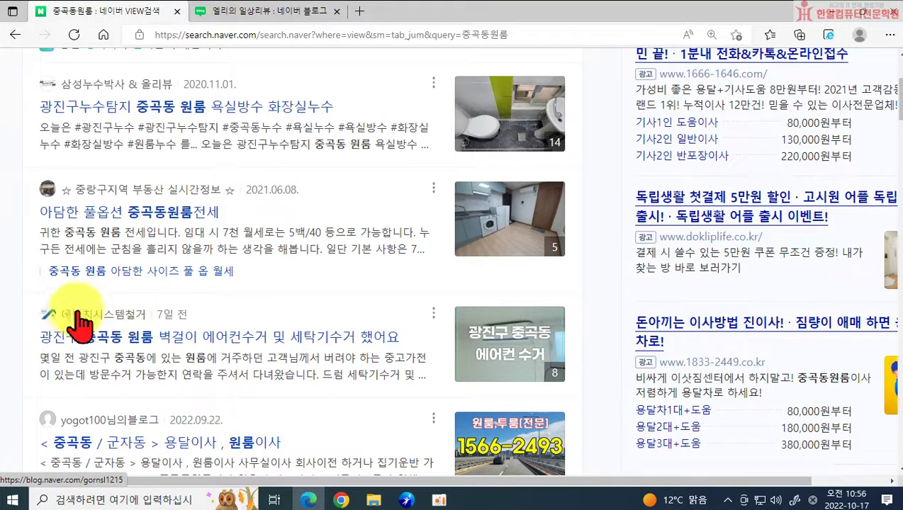
pyautogui.scroll(1, 128, 298)
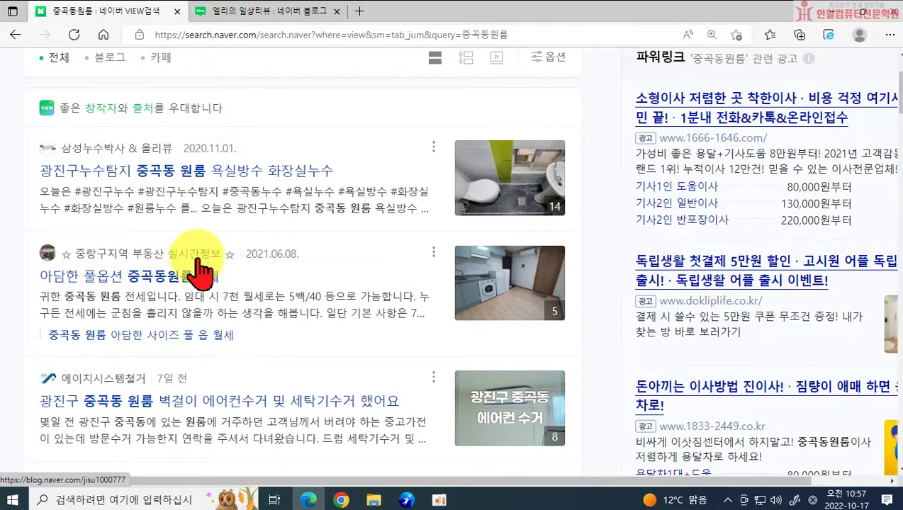
pyautogui.scroll(2, 226, 142)
pyautogui.scroll(-2, 177, 185)
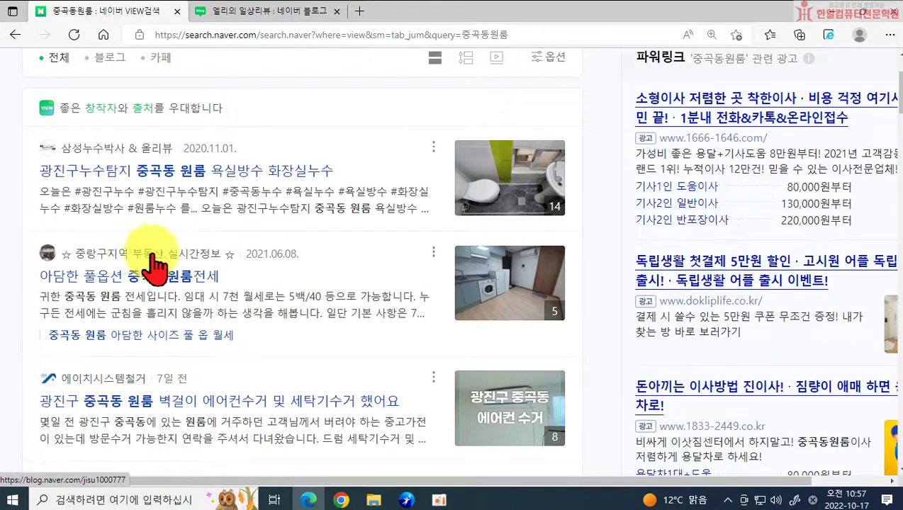
pyautogui.scroll(-3, 116, 389)
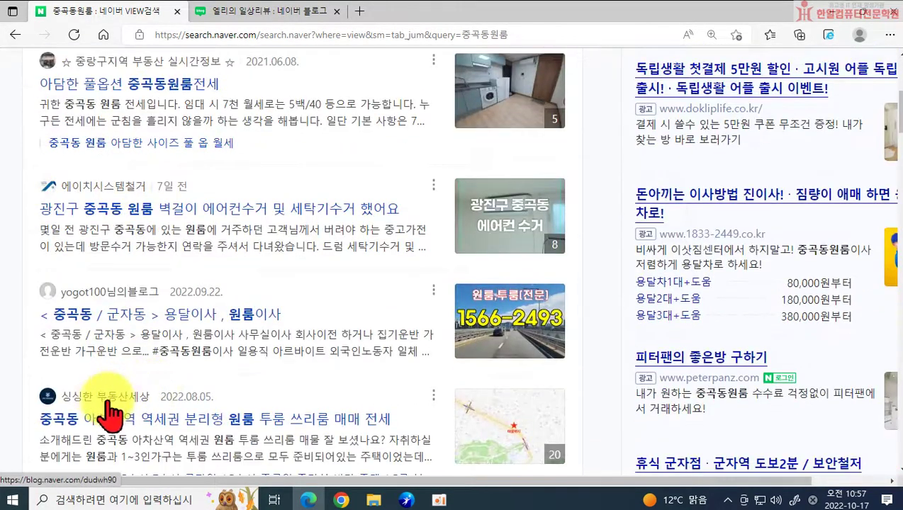
pyautogui.scroll(-1, 124, 386)
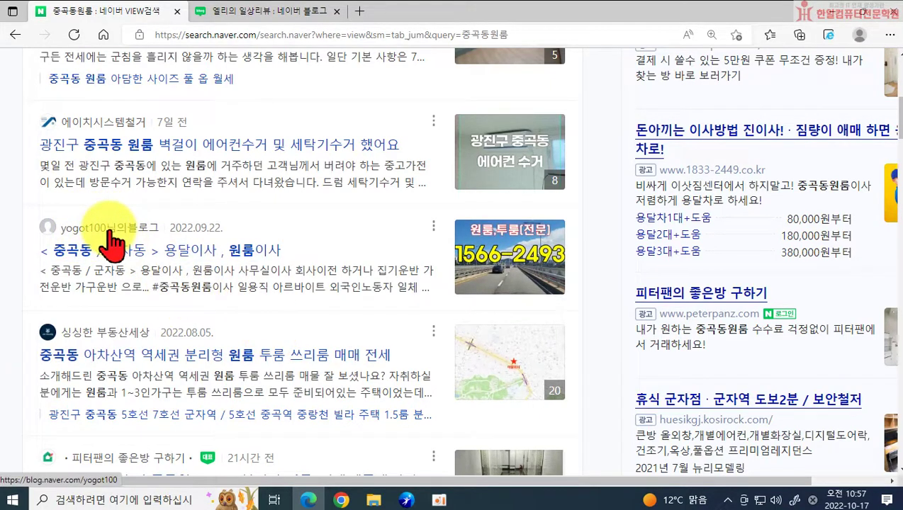
pyautogui.scroll(-3, 134, 246)
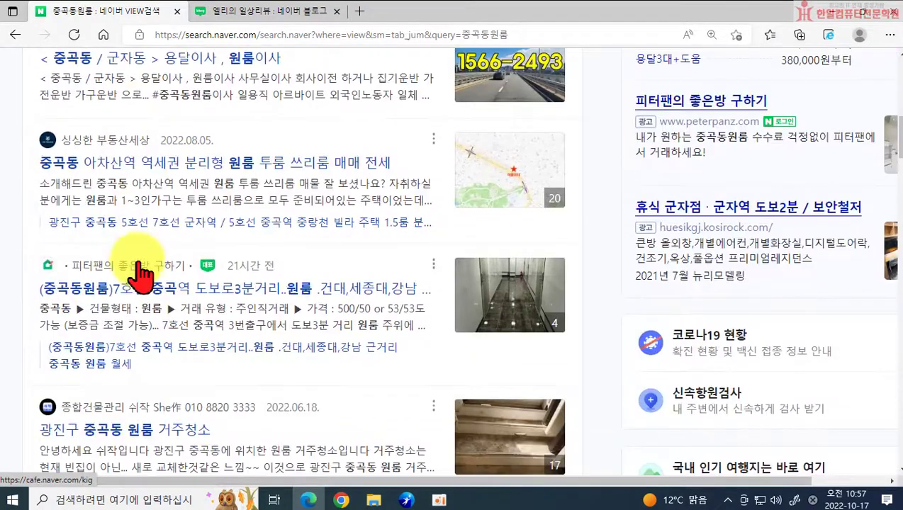
pyautogui.scroll(5, 141, 278)
pyautogui.scroll(3, 125, 263)
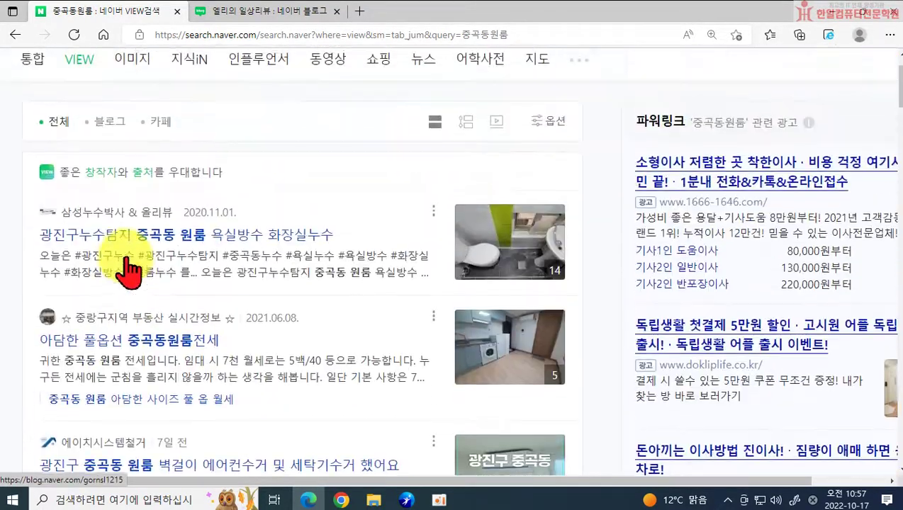
pyautogui.scroll(-4, 117, 280)
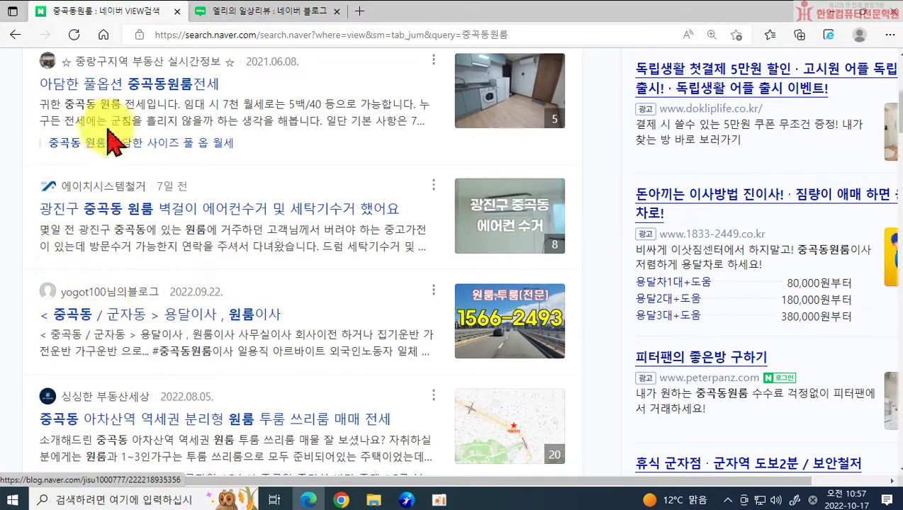
pyautogui.scroll(3, 115, 134)
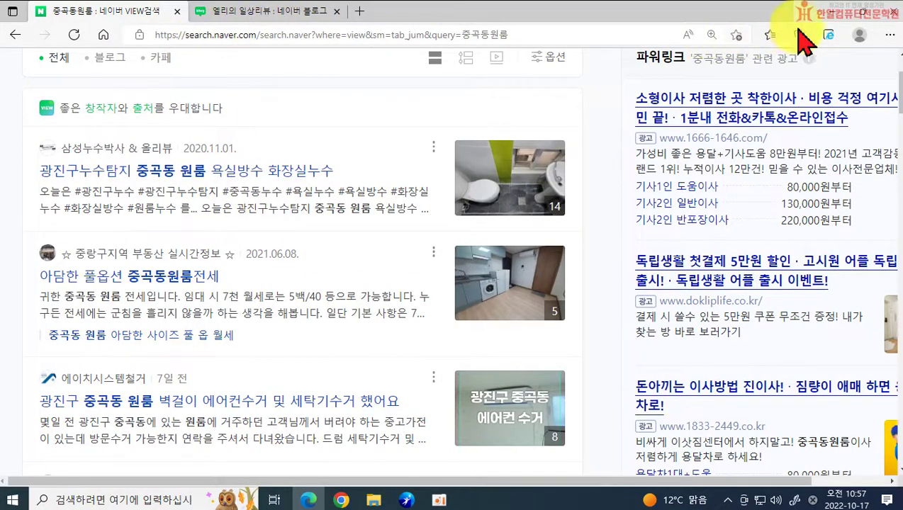
# Switch to the 엘리의 일상리뷰 blog and review its header, post list and latest post
pyautogui.click(241, 11)
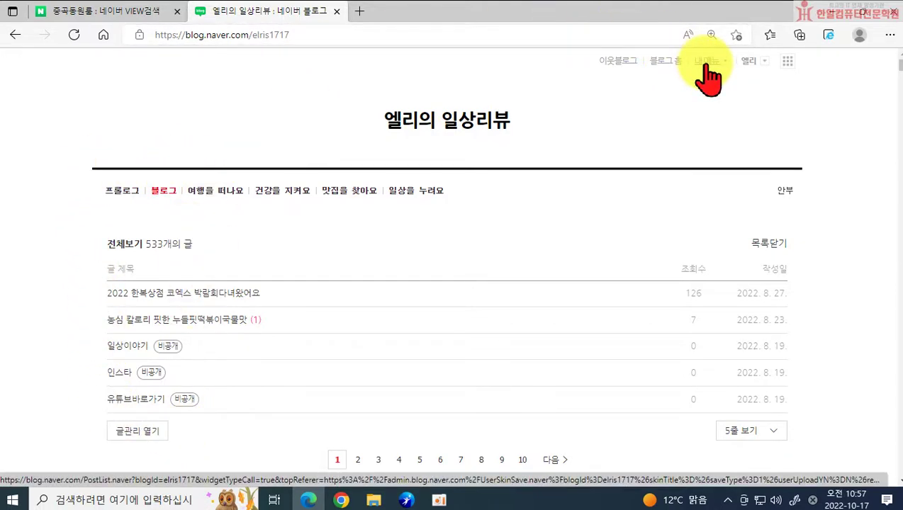
pyautogui.scroll(-15, 419, 282)
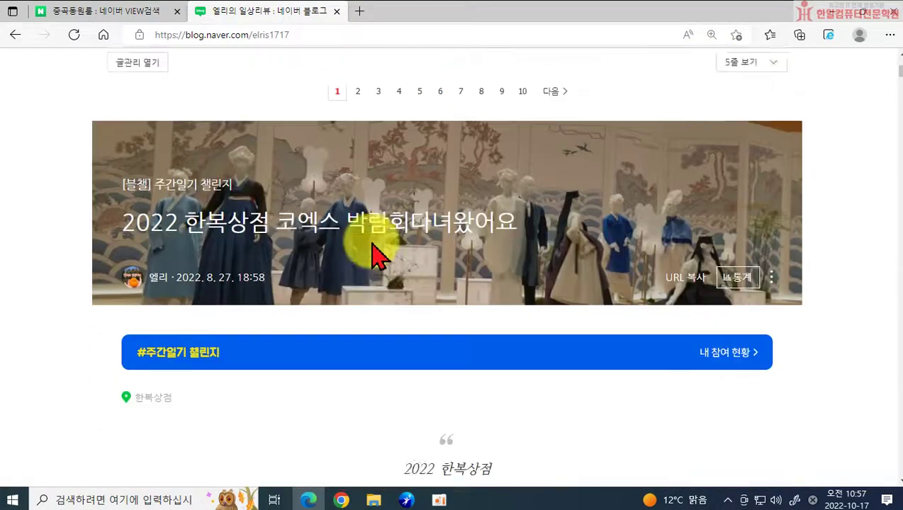
pyautogui.scroll(15, 379, 248)
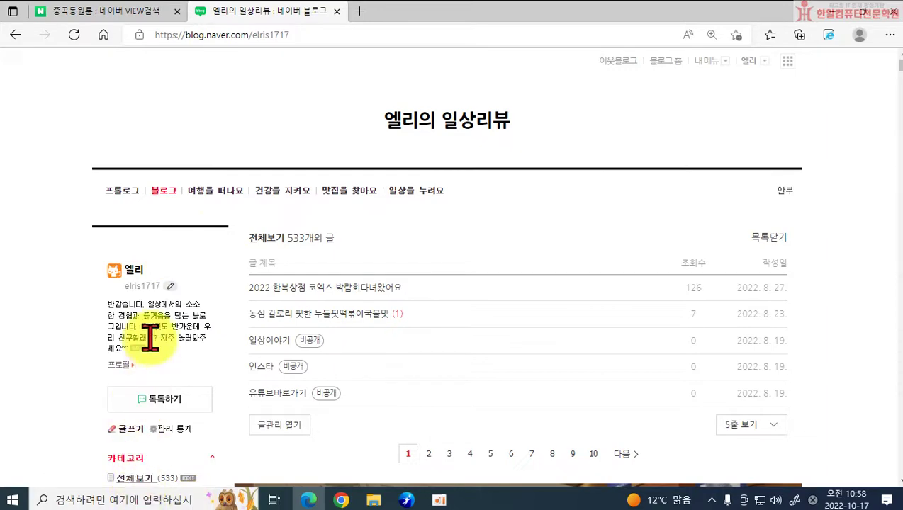
# Examine the blog's sidebar from the profile and category list to the business information and 포스트 widgets
pyautogui.scroll(-1, 254, 406)
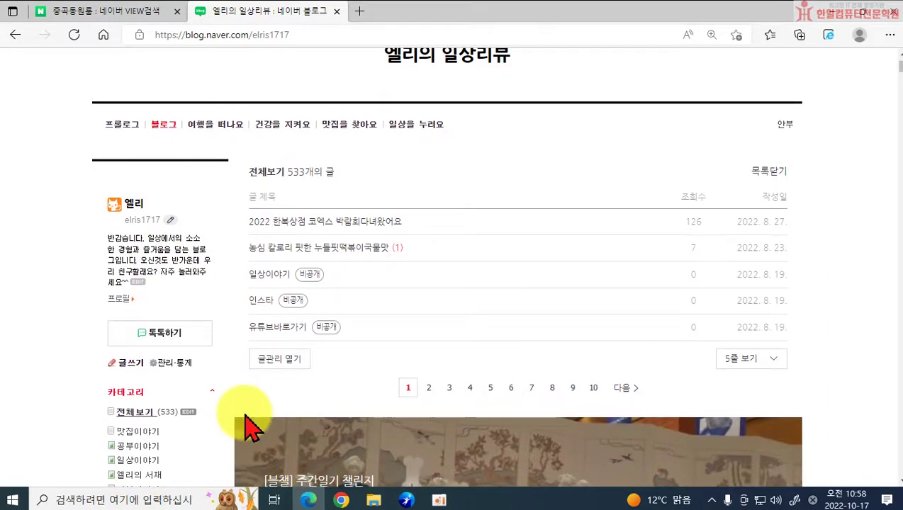
pyautogui.scroll(-4, 160, 283)
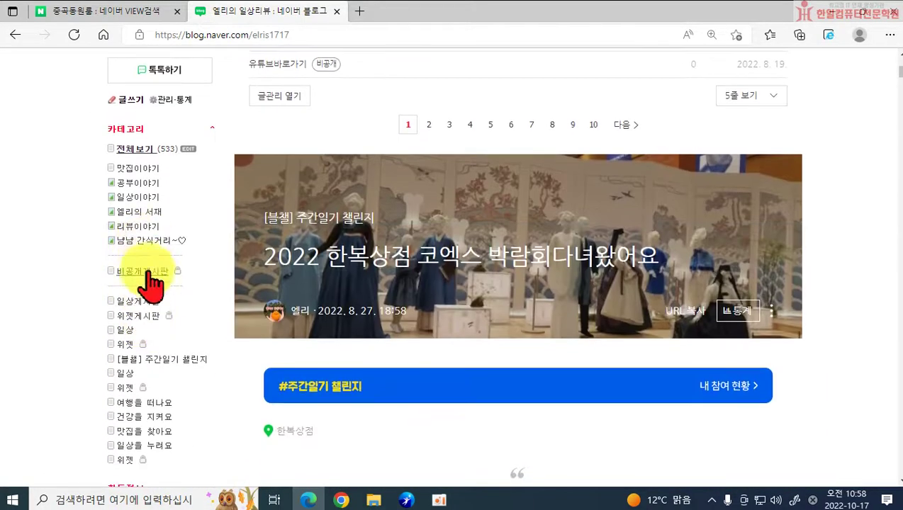
pyautogui.scroll(-4, 142, 376)
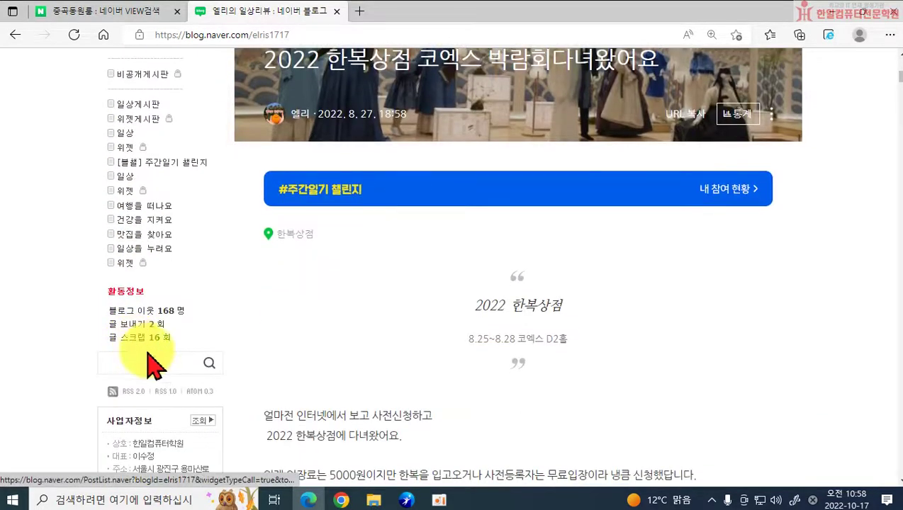
pyautogui.scroll(-4, 170, 396)
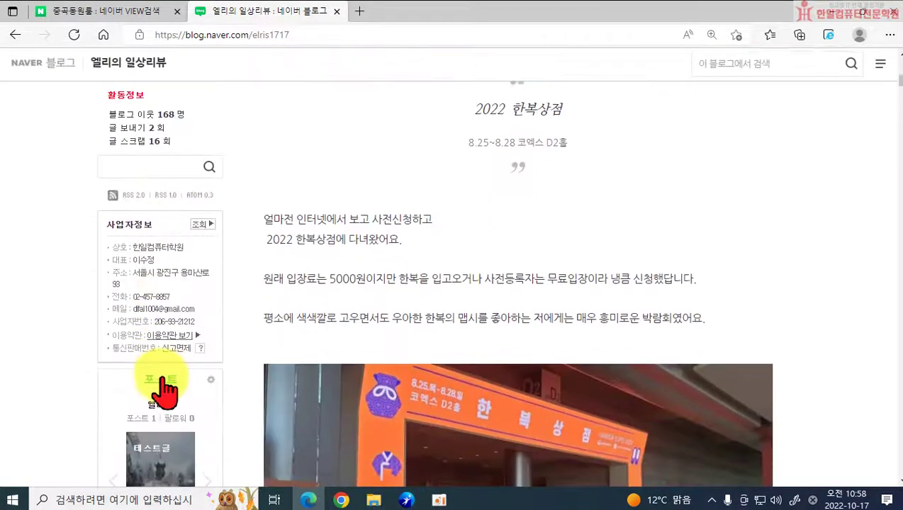
pyautogui.scroll(-3, 157, 379)
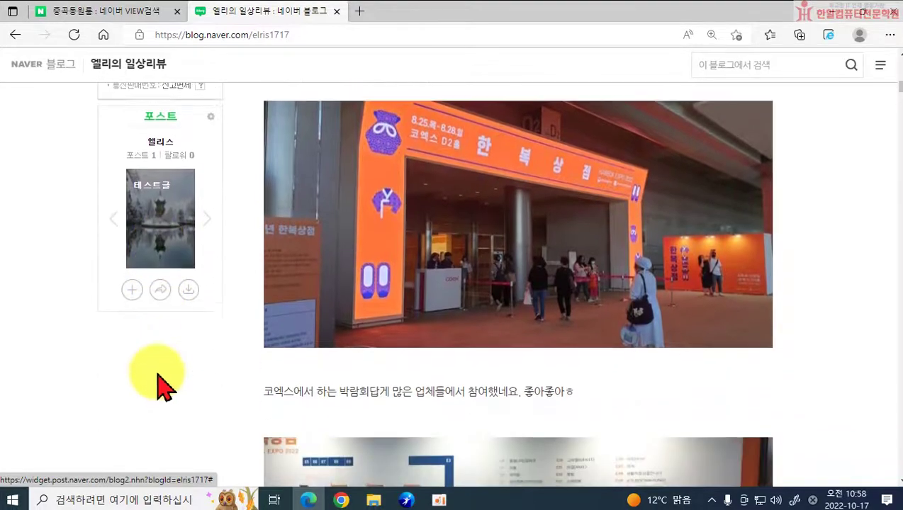
pyautogui.scroll(4, 152, 379)
pyautogui.scroll(5, 150, 368)
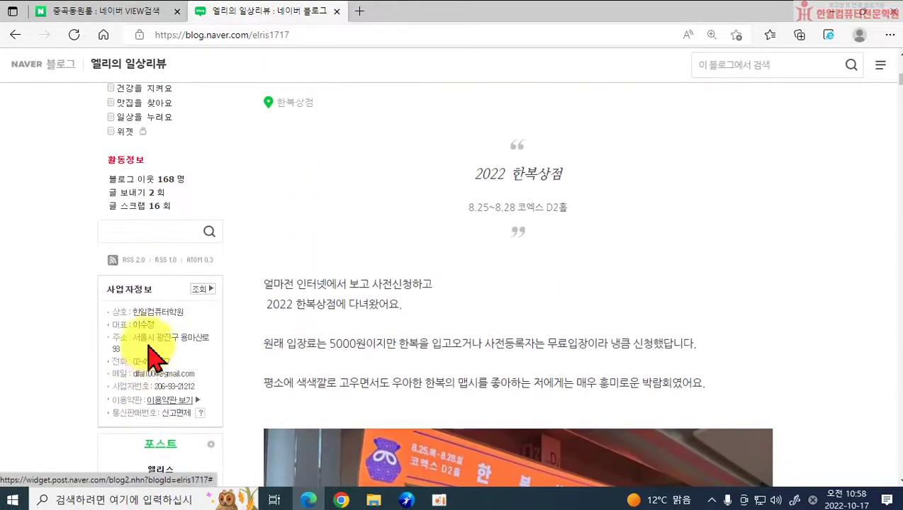
pyautogui.scroll(4, 154, 231)
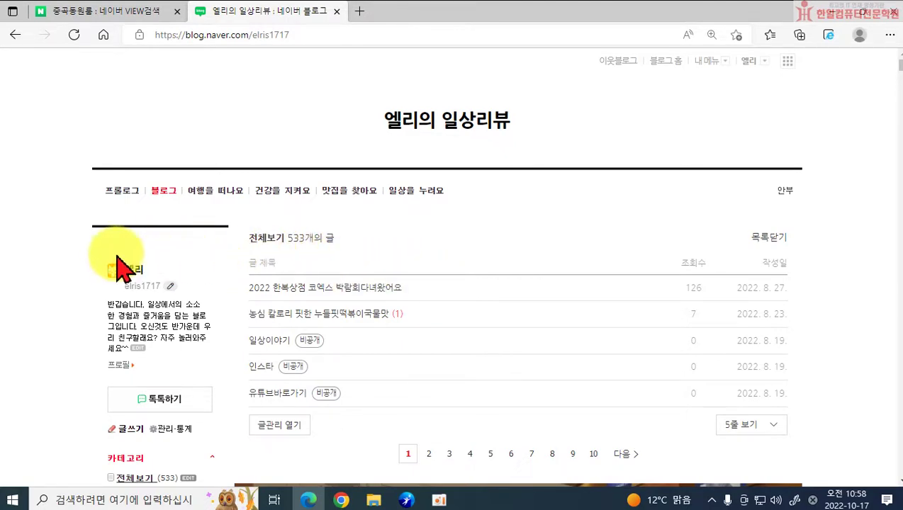
# Compare how far the blog's sidebar widgets extend alongside the content of the 2022 한복상점 post
pyautogui.scroll(-3, 225, 313)
pyautogui.scroll(-2, 340, 354)
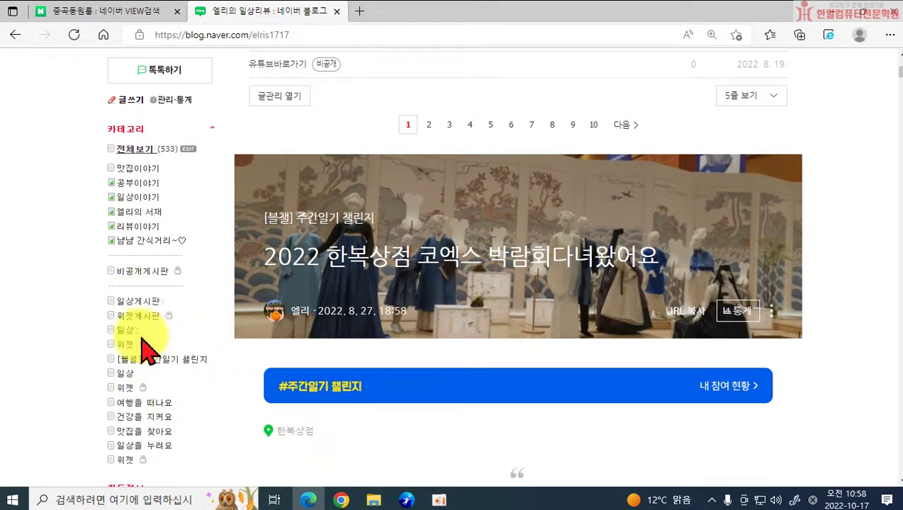
pyautogui.scroll(-2, 167, 403)
pyautogui.scroll(-12, 182, 375)
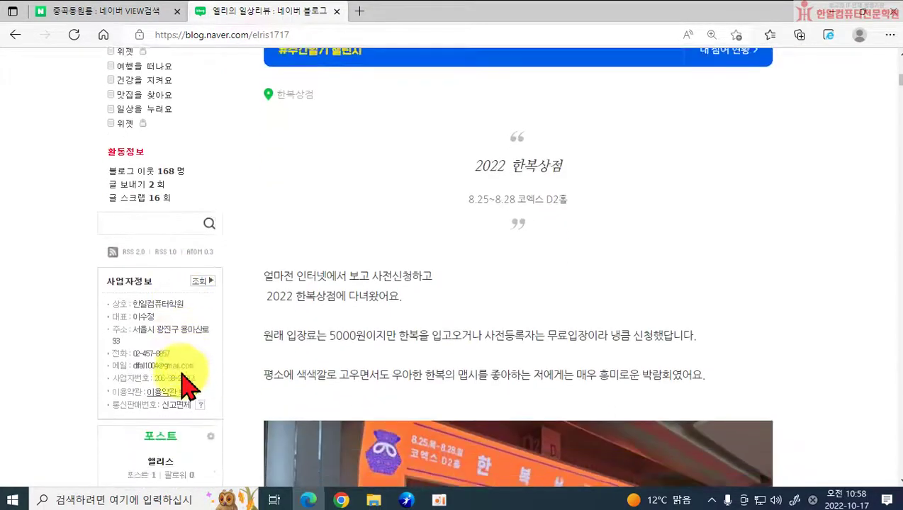
pyautogui.scroll(-8, 186, 383)
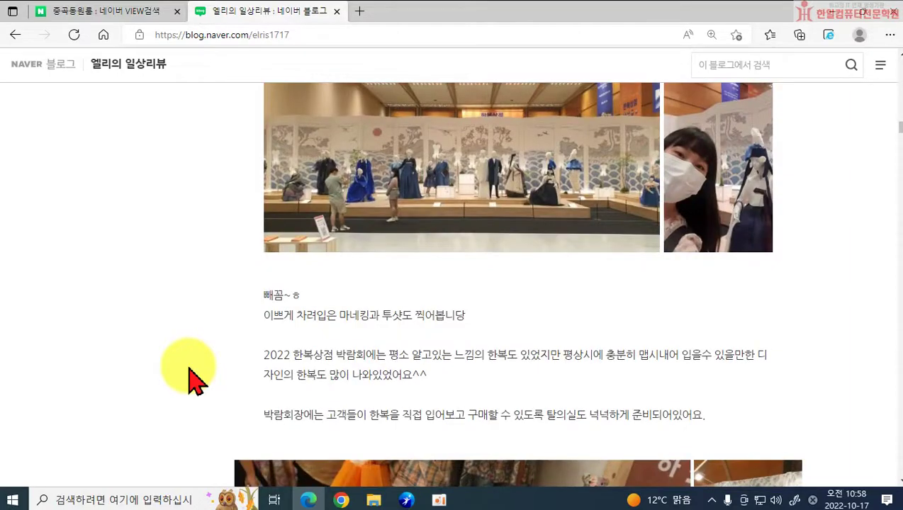
pyautogui.scroll(-10, 196, 379)
pyautogui.scroll(5, 200, 354)
pyautogui.scroll(15, 195, 326)
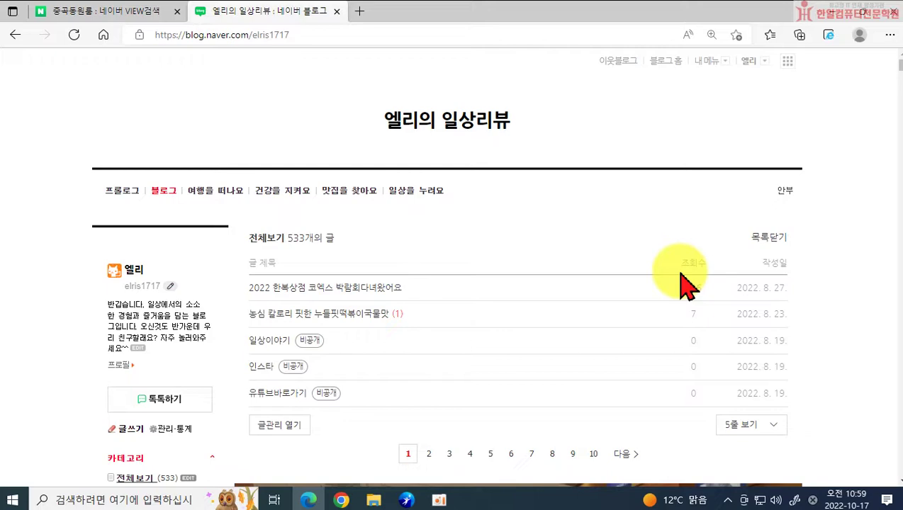
# Return to the VIEW results, open the post 광진구누수탐지 중곡동 원룸 욕실방수 화장실누수 and view the blog's header design
pyautogui.click(121, 10)
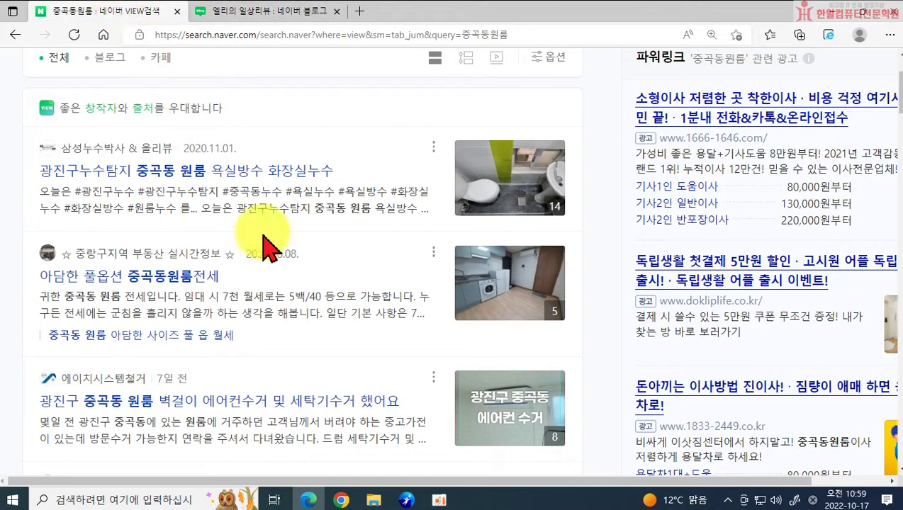
pyautogui.click(168, 187)
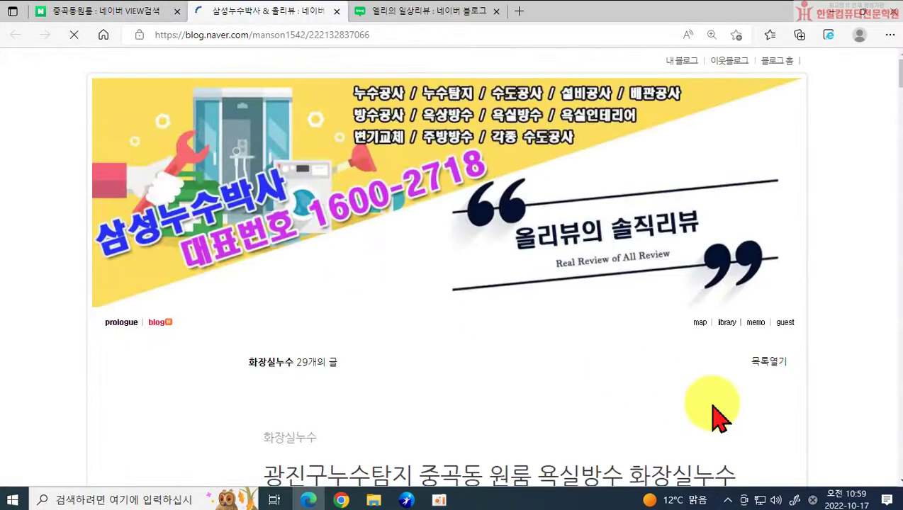
pyautogui.scroll(-4, 716, 413)
pyautogui.scroll(2, 312, 306)
pyautogui.scroll(4, 243, 292)
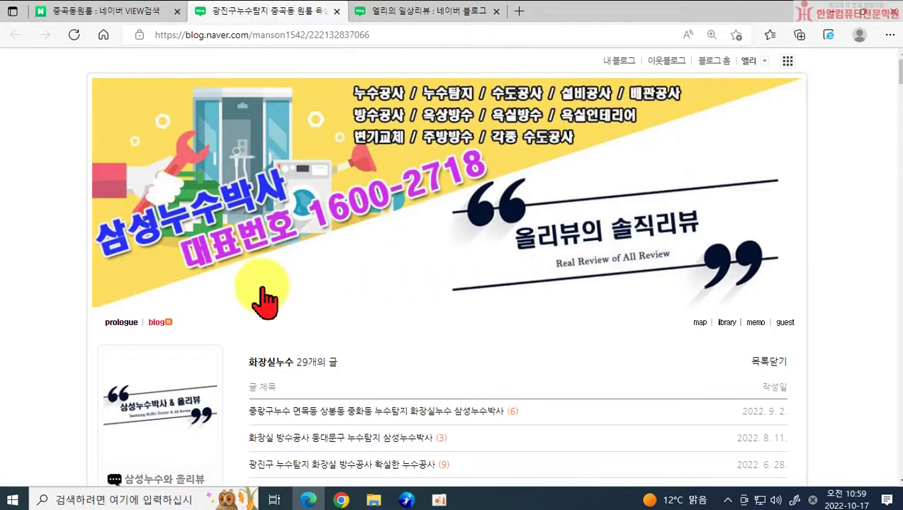
# Examine the post list, profile and category sidebar of the 삼성누수박사 & 올리뷰 blog alongside the post's opening
pyautogui.scroll(-1, 170, 301)
pyautogui.scroll(-2, 141, 269)
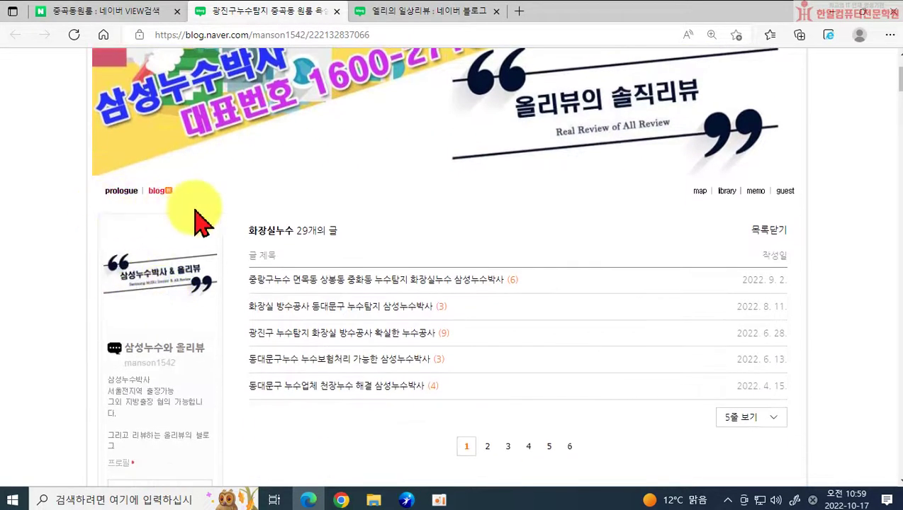
pyautogui.scroll(-3, 214, 258)
pyautogui.scroll(-3, 214, 277)
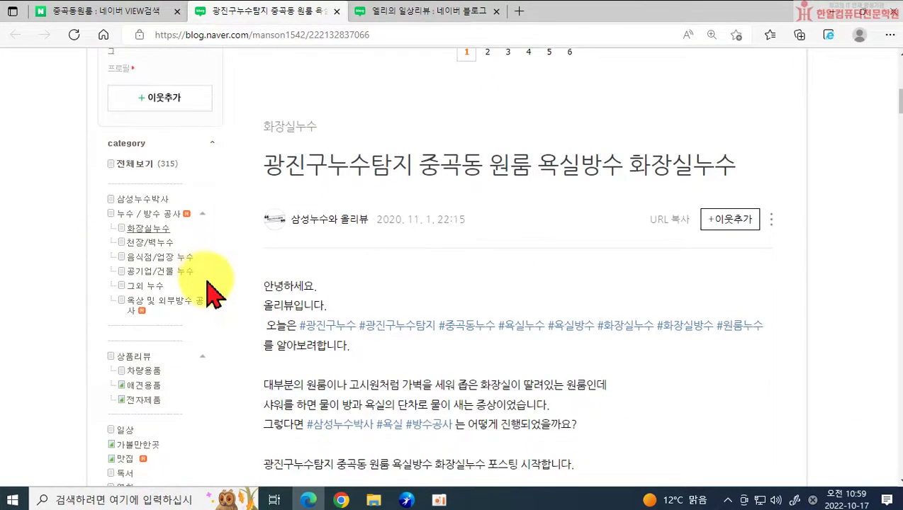
pyautogui.scroll(1, 207, 278)
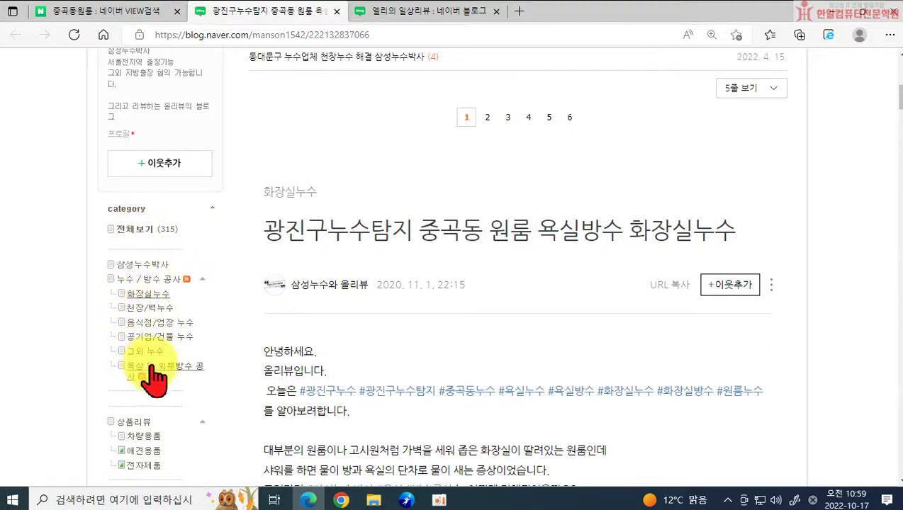
pyautogui.scroll(-14, 413, 336)
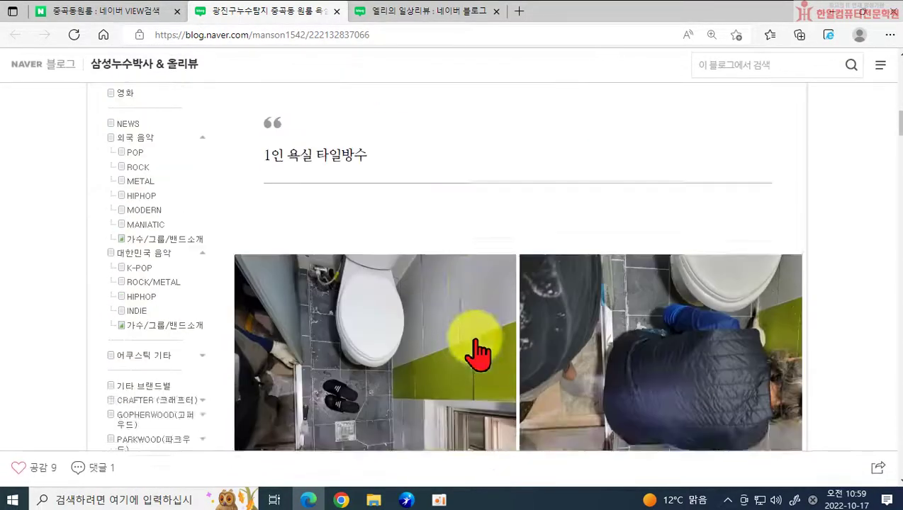
# Review the rest of the 욕실방수 화장실누수 post down to its hashtags and close the post
pyautogui.scroll(-16, 477, 347)
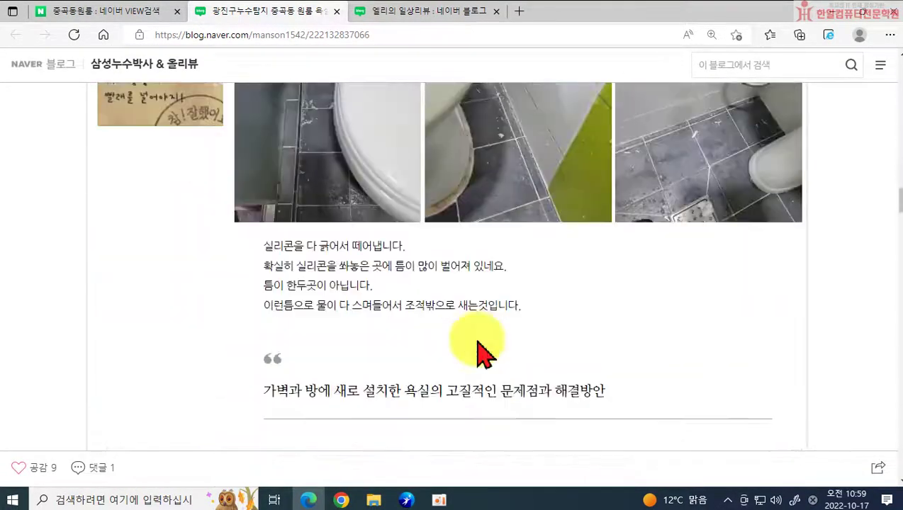
pyautogui.scroll(-16, 477, 340)
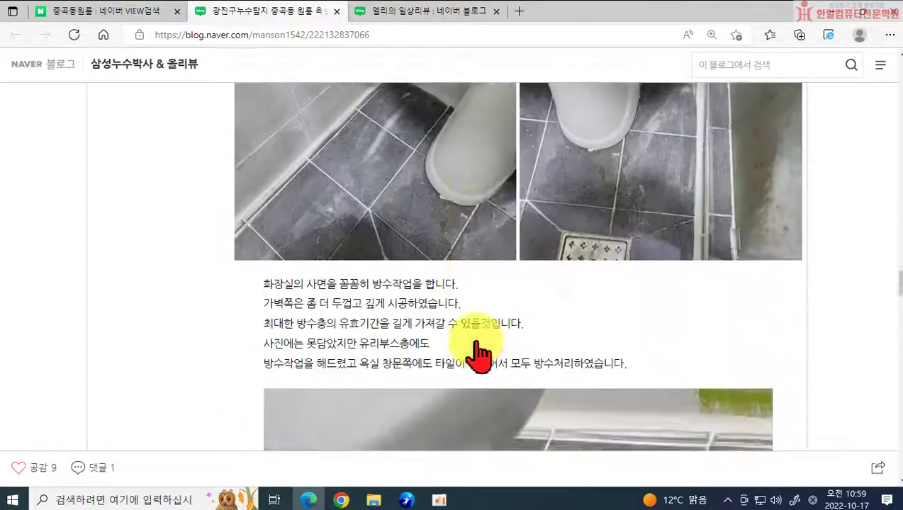
pyautogui.scroll(-16, 477, 347)
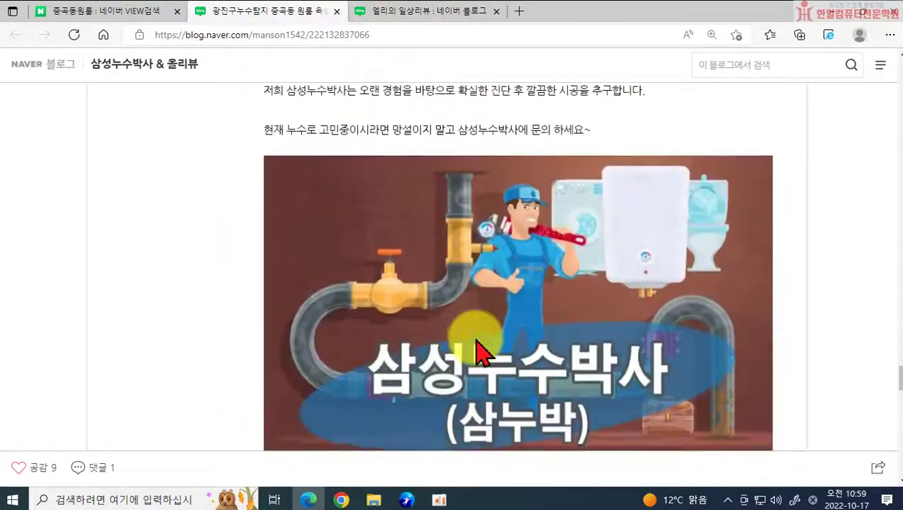
pyautogui.scroll(-3, 476, 347)
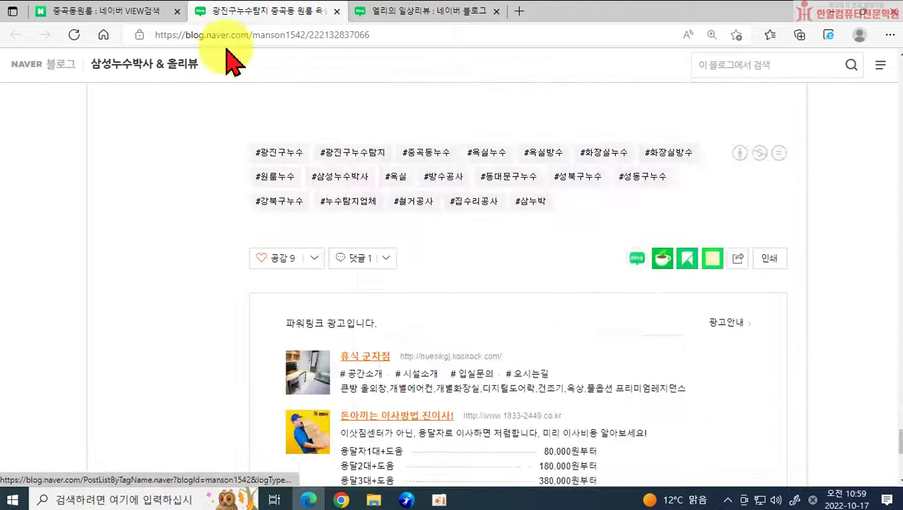
pyautogui.click(336, 11)
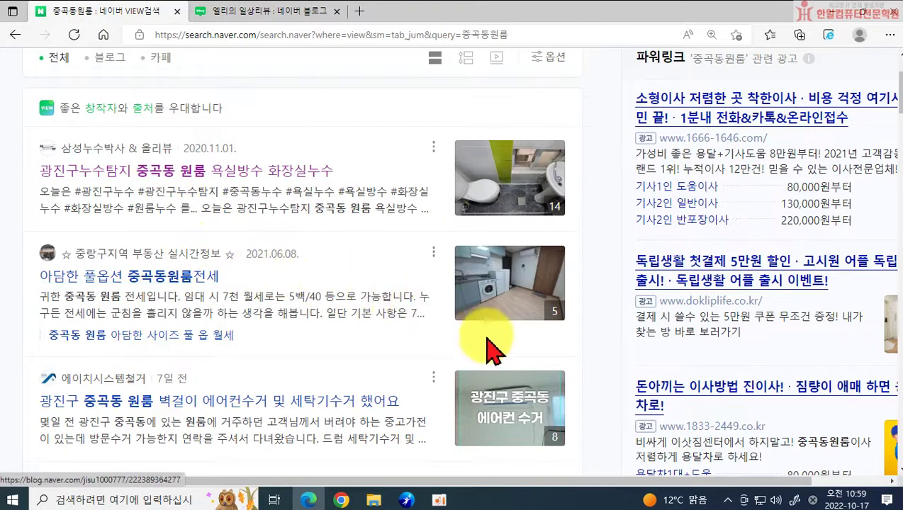
# Open the post 아담한 풀옵션 중곡동원룸전세 and examine the blog's header image, profile sidebar and post photos
pyautogui.click(173, 287)
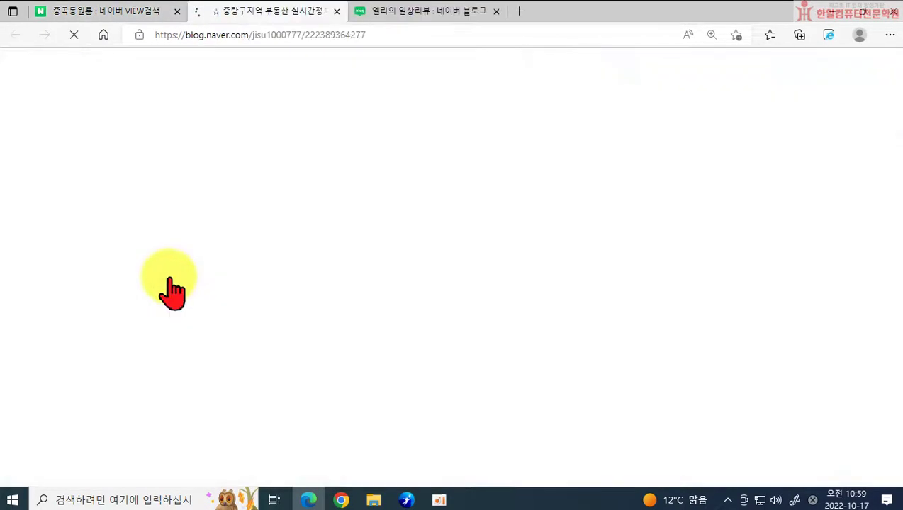
pyautogui.scroll(4, 326, 266)
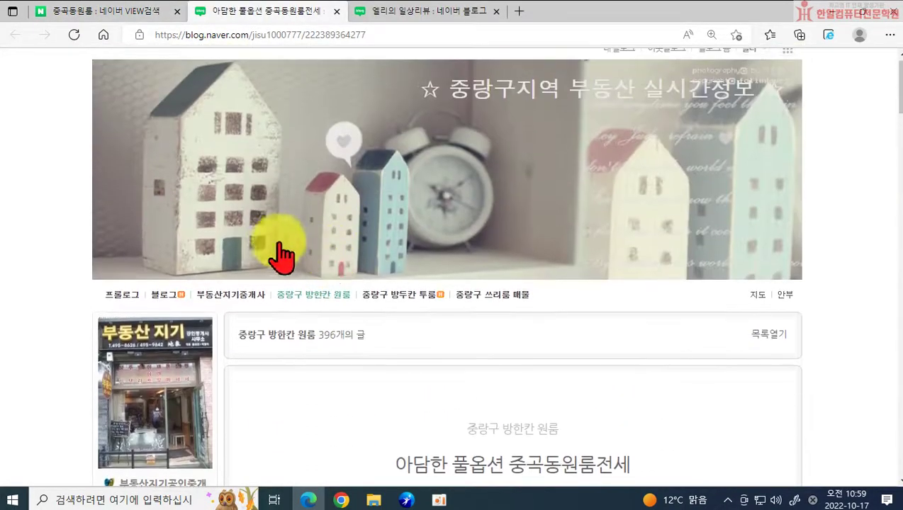
pyautogui.scroll(-3, 423, 248)
pyautogui.scroll(3, 423, 248)
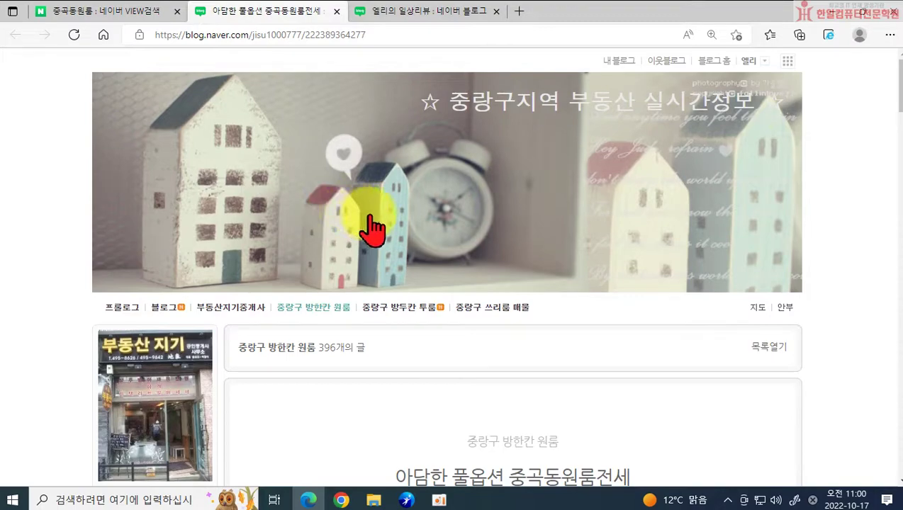
pyautogui.scroll(-3, 468, 211)
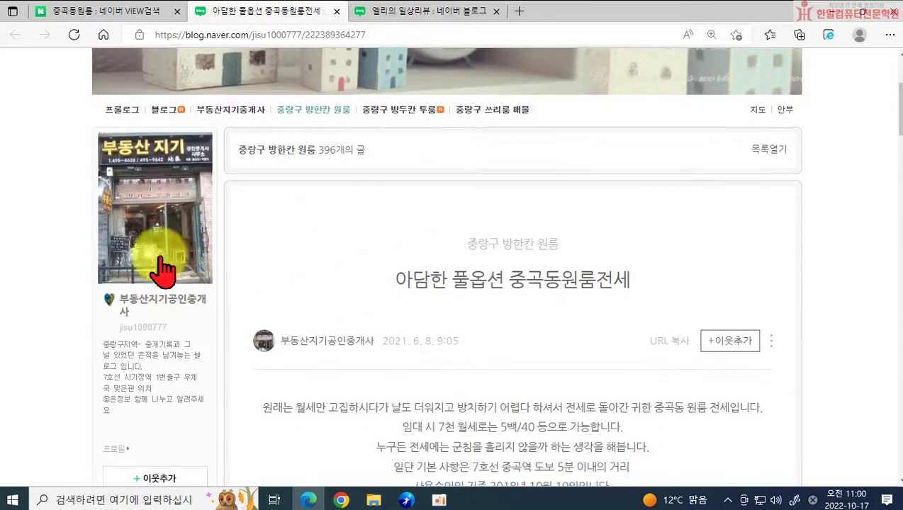
pyautogui.scroll(-3, 284, 255)
pyautogui.scroll(-15, 305, 305)
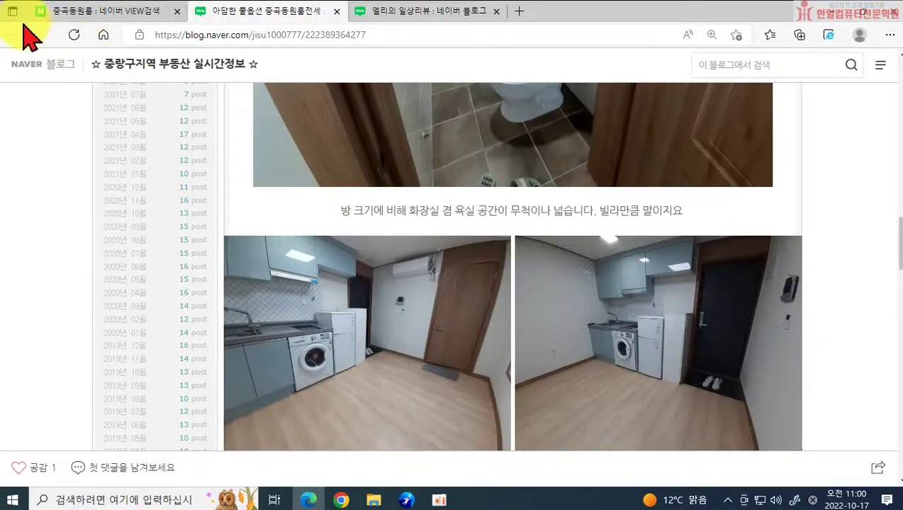
# From the VIEW results, open 광진구 중곡동 원룸 벽걸이 에어컨수거 및 세탁기수거 했어요 and examine the blog's header, profile and category layout
pyautogui.click(80, 10)
pyautogui.scroll(-3, 308, 368)
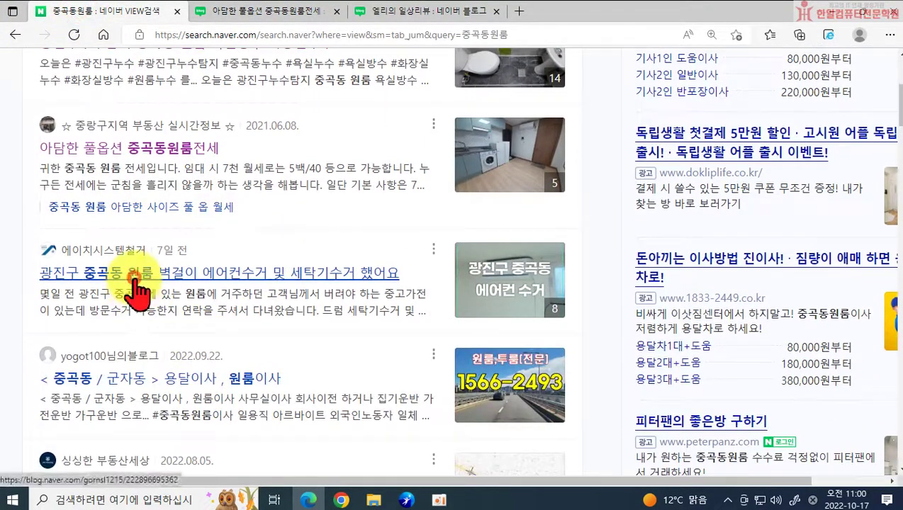
pyautogui.click(134, 274)
pyautogui.scroll(-4, 561, 373)
pyautogui.scroll(5, 567, 375)
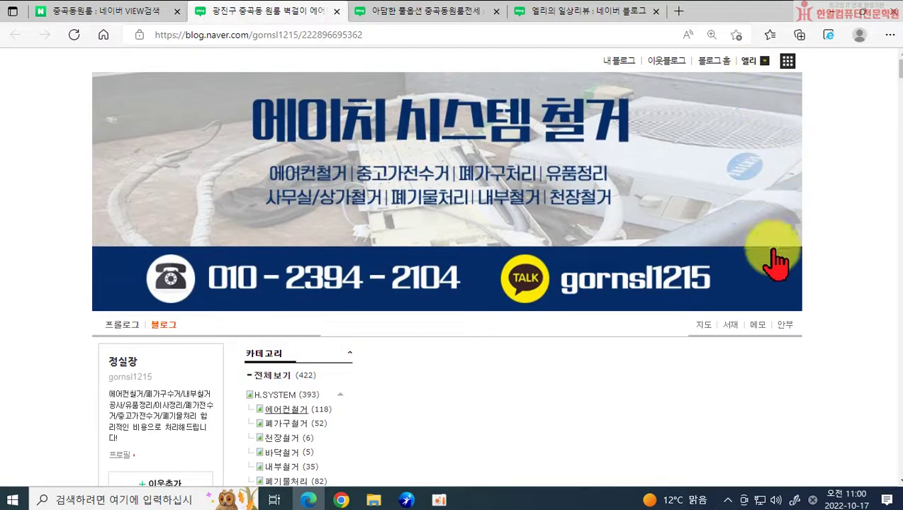
pyautogui.scroll(-3, 355, 265)
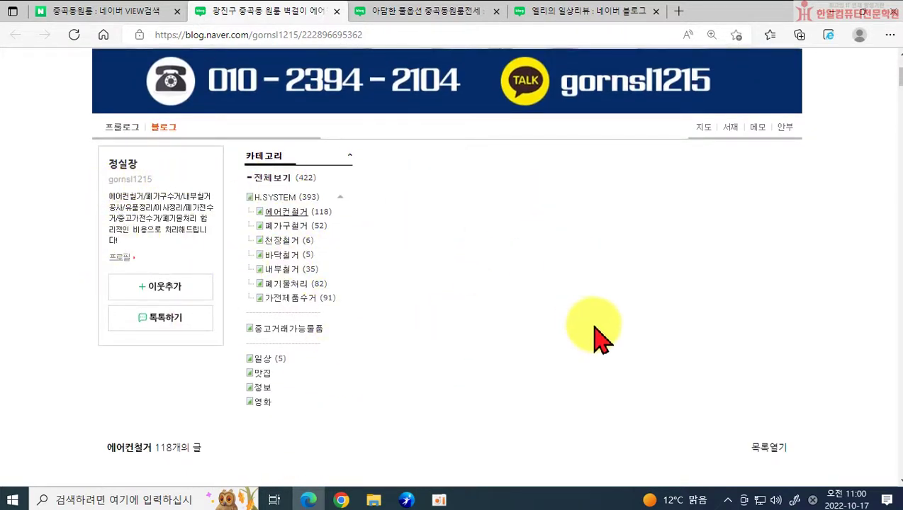
# Read through the 에이치시스템철거 post's photos, text and contact banner down to its hashtags
pyautogui.scroll(-10, 584, 322)
pyautogui.scroll(-5, 822, 354)
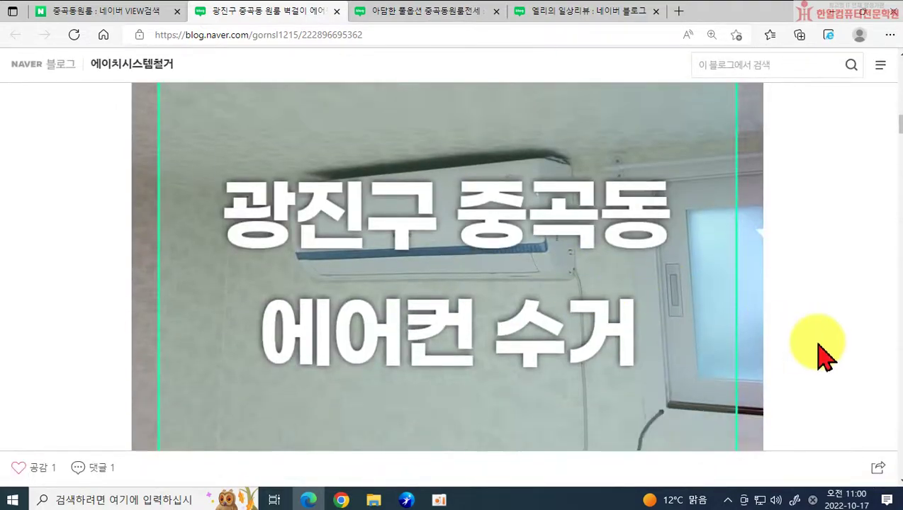
pyautogui.scroll(-15, 822, 355)
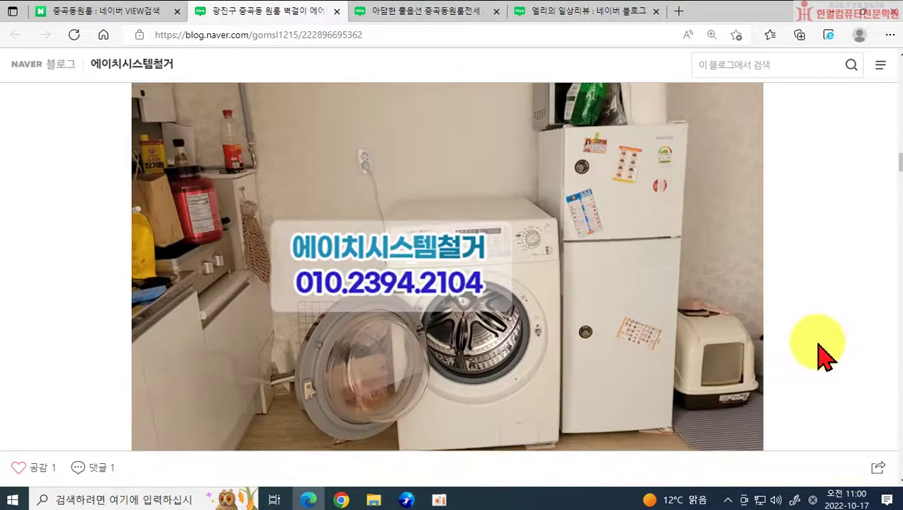
pyautogui.scroll(-15, 822, 355)
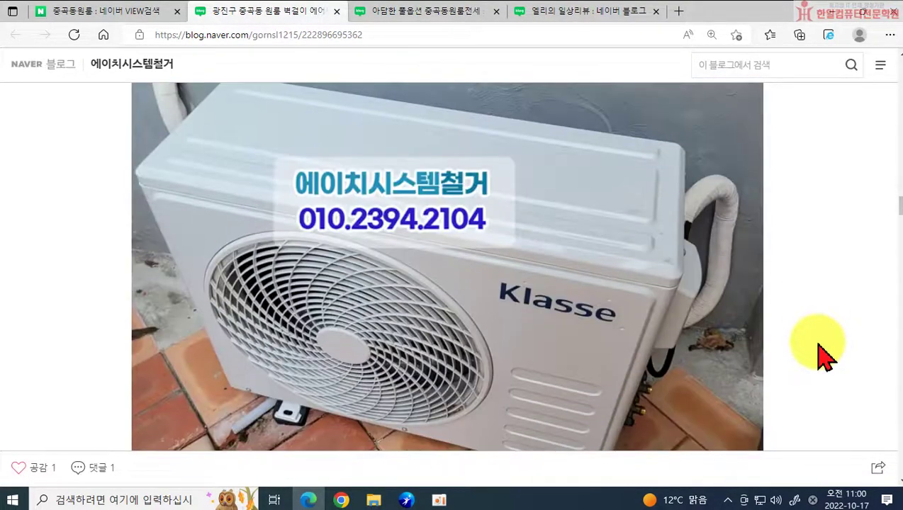
pyautogui.scroll(-12, 822, 355)
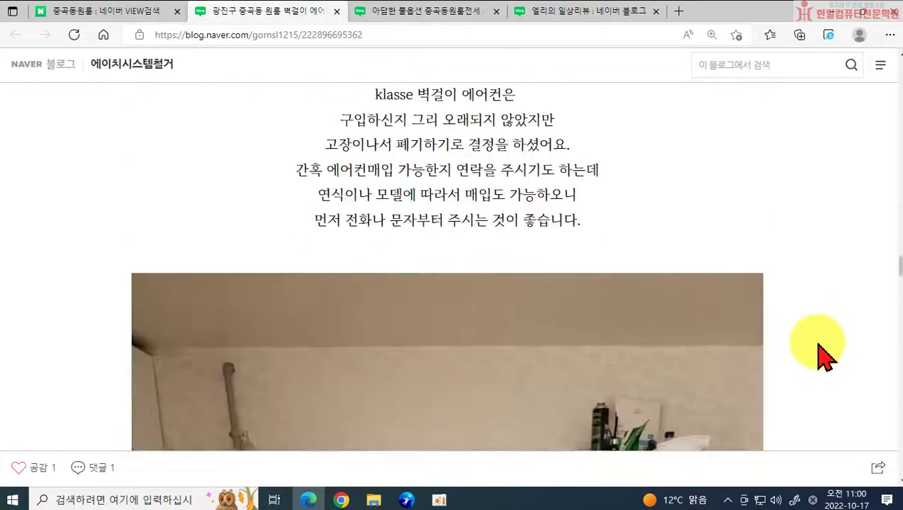
pyautogui.scroll(-5, 475, 347)
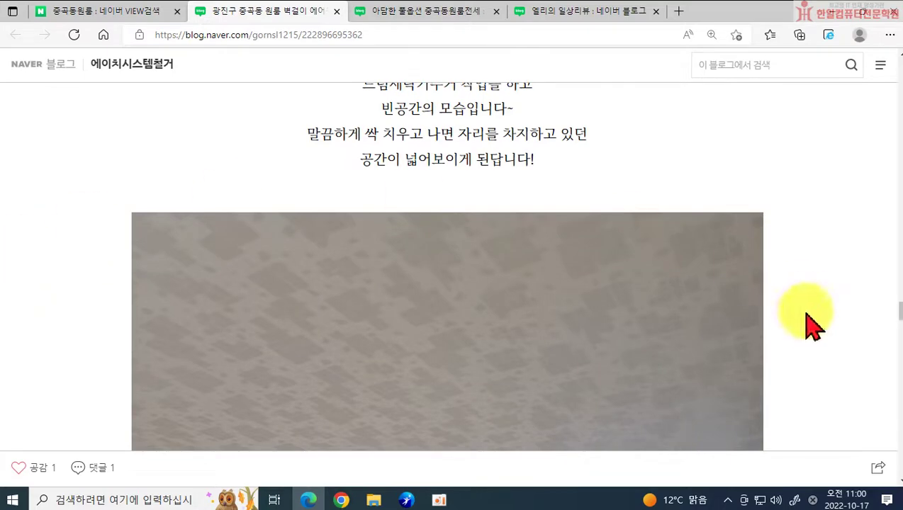
pyautogui.scroll(-3, 333, 379)
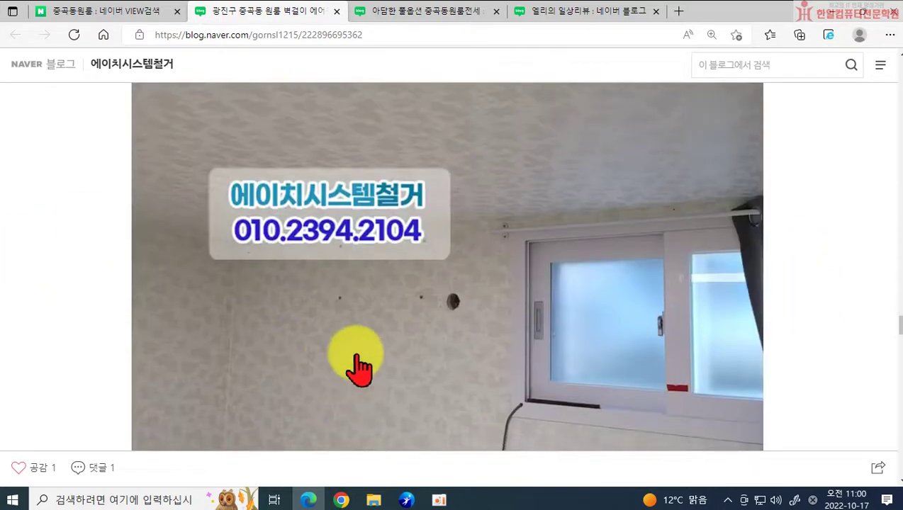
pyautogui.scroll(-10, 491, 388)
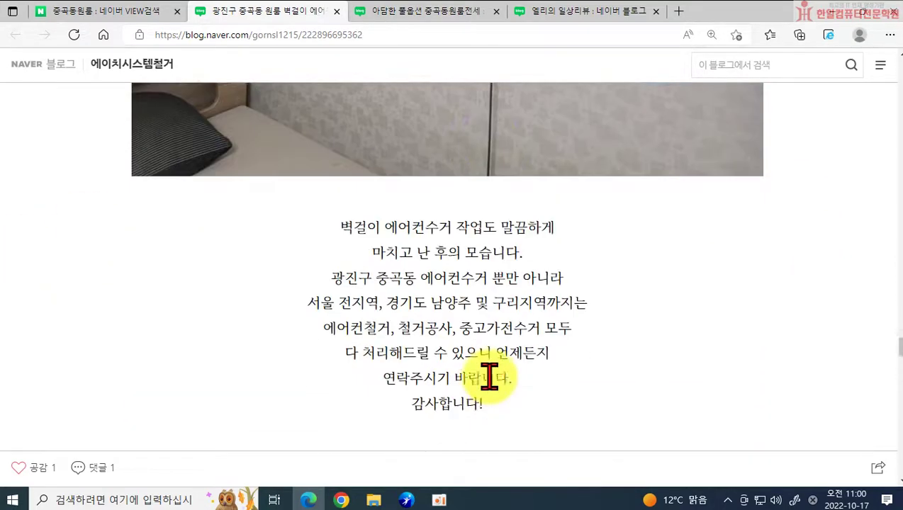
pyautogui.scroll(-10, 491, 388)
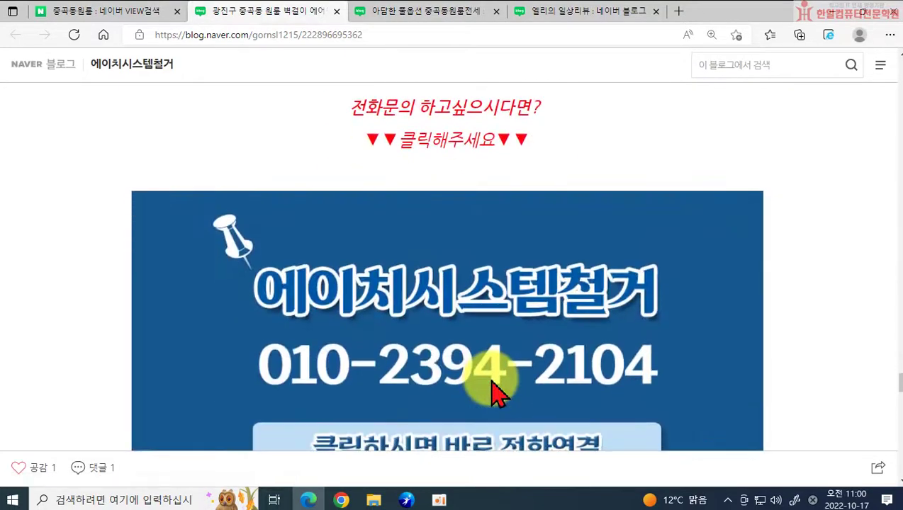
pyautogui.scroll(-10, 490, 389)
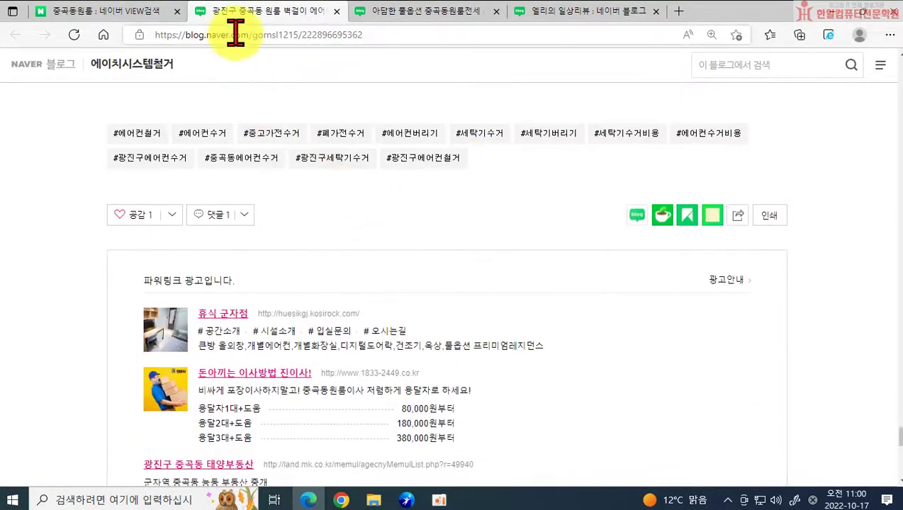
# Return to the VIEW results, open the post < 중곡동 / 군자동 > 용달이사 , 원룸이사 and view its header and content
pyautogui.click(133, 11)
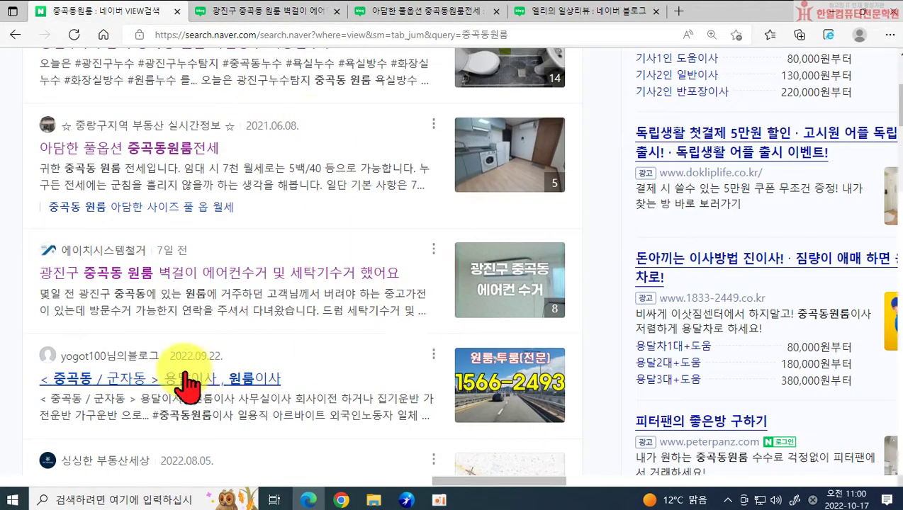
pyautogui.click(186, 386)
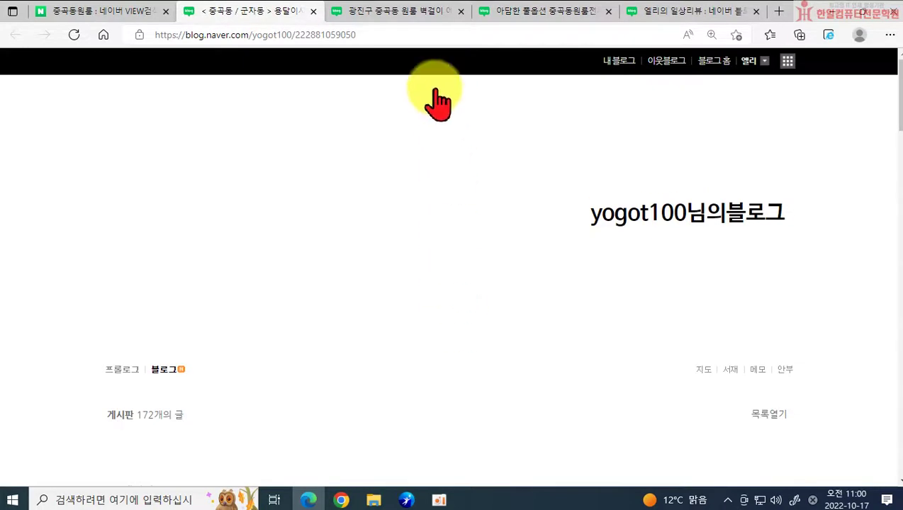
pyautogui.scroll(-5, 439, 292)
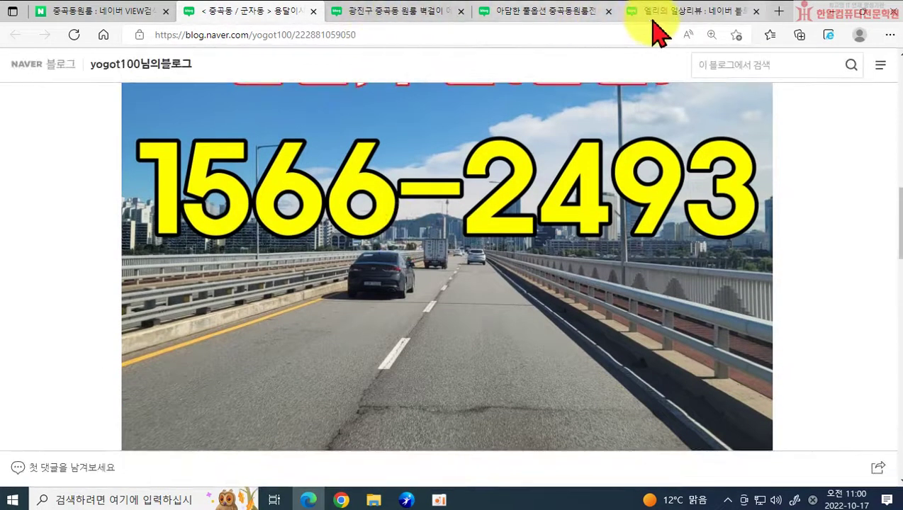
# Switch back to the 엘리의 일상리뷰 blog and review its header, post list, sidebar and 2022 한복상점 post layout for comparison
pyautogui.click(678, 13)
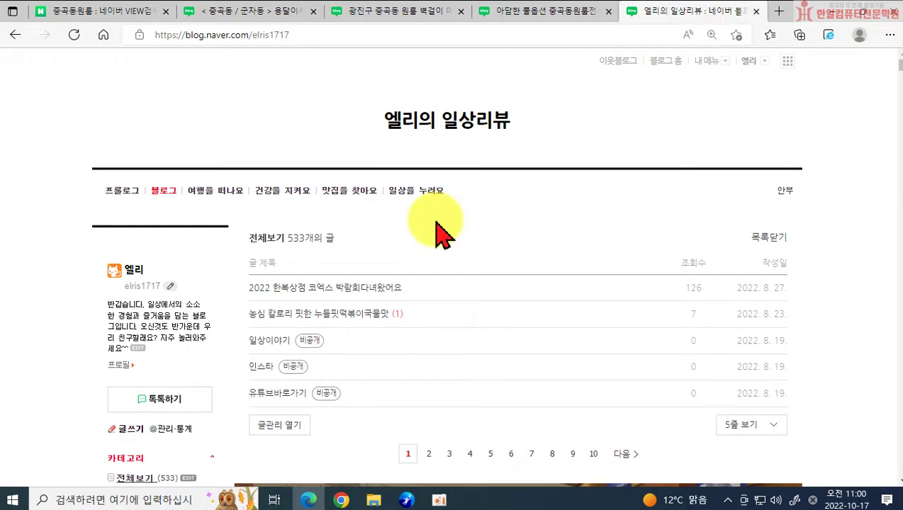
pyautogui.scroll(-8, 467, 289)
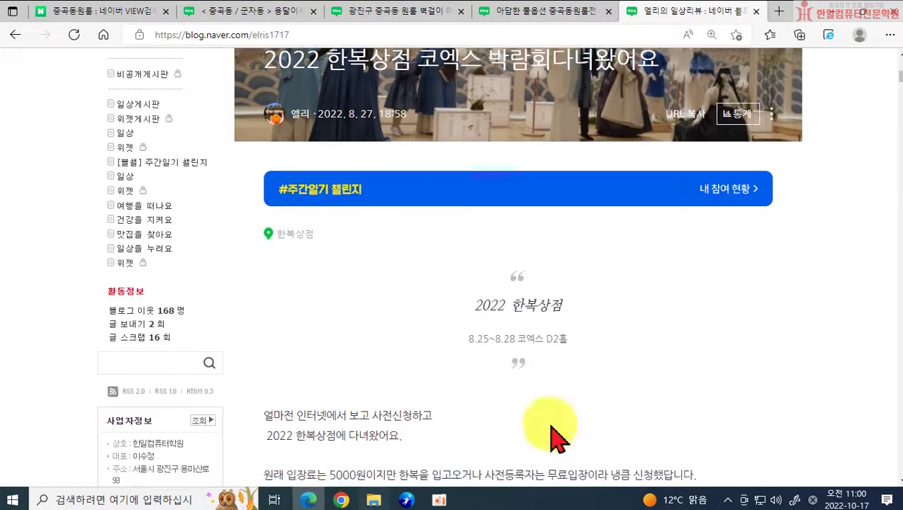
pyautogui.scroll(-3, 463, 312)
pyautogui.scroll(5, 463, 312)
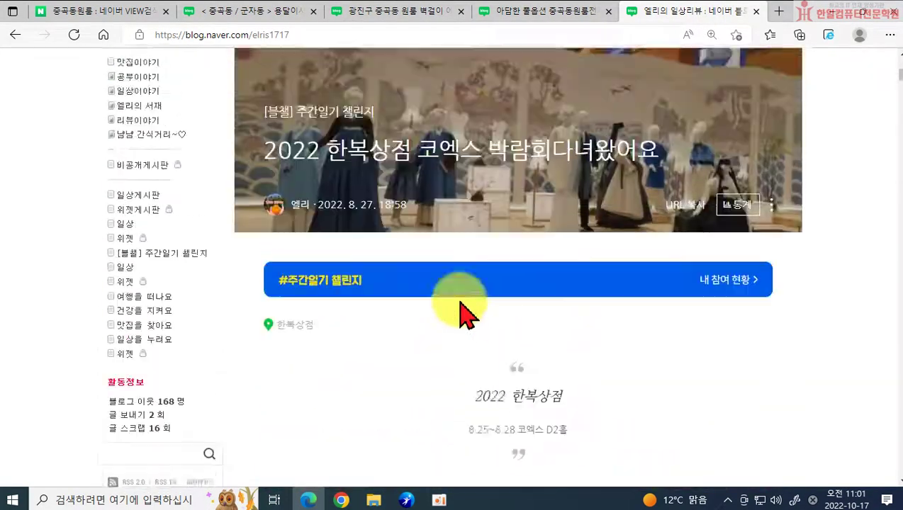
pyautogui.scroll(3, 463, 313)
pyautogui.scroll(-3, 462, 333)
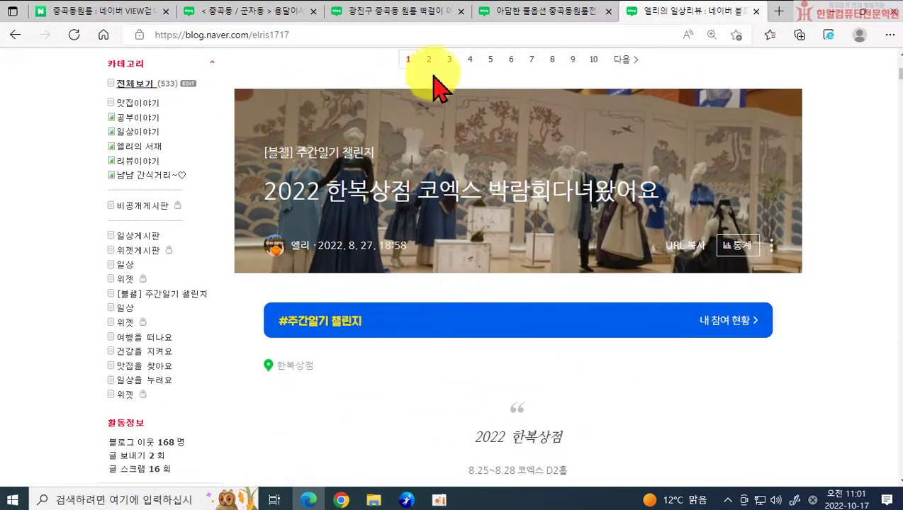
pyautogui.scroll(-4, 822, 312)
pyautogui.scroll(-10, 822, 311)
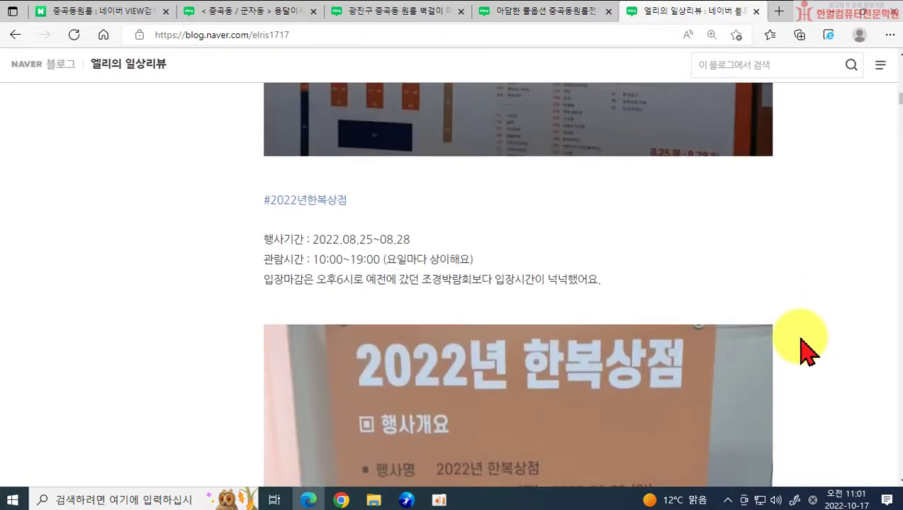
pyautogui.scroll(15, 383, 322)
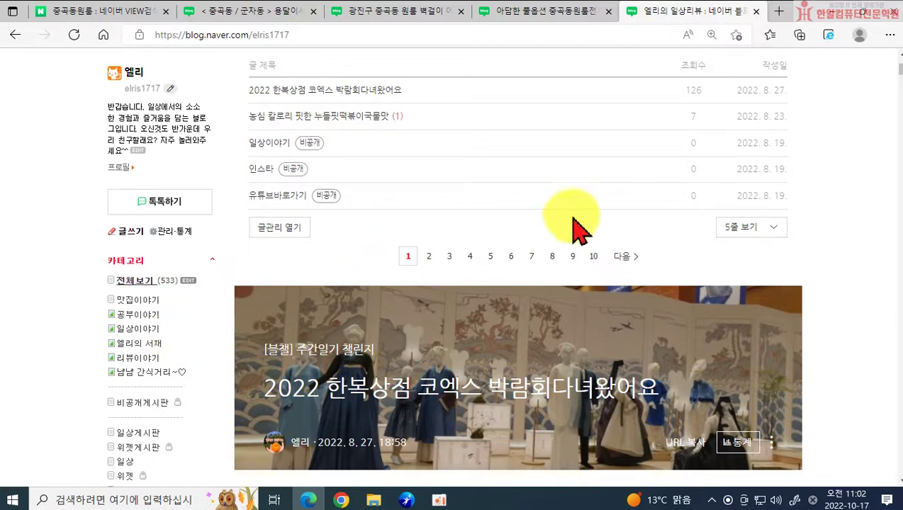
# Open the 엘리의 일상리뷰 blog's 관리 page and examine the ID part of the address under 블로그 정보
pyautogui.scroll(3, 570, 282)
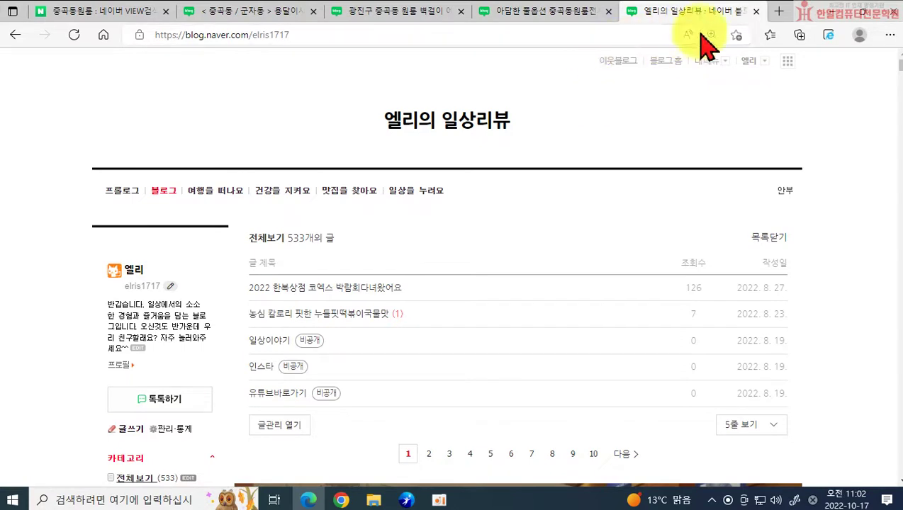
pyautogui.click(722, 61)
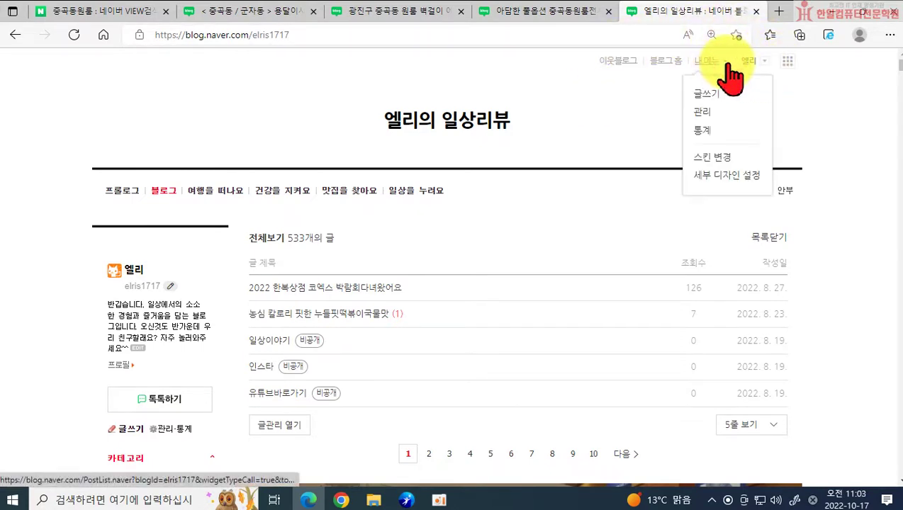
pyautogui.click(703, 113)
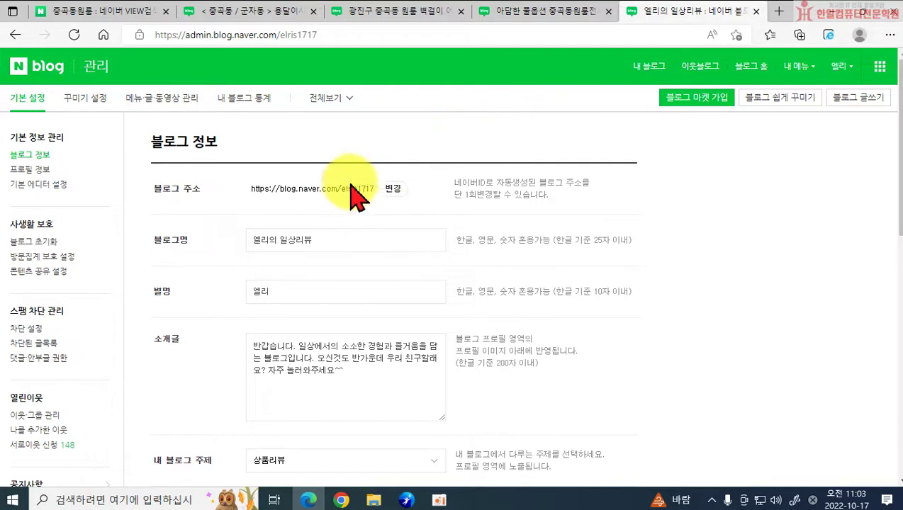
pyautogui.moveTo(342, 188); pyautogui.dragTo(378, 192)
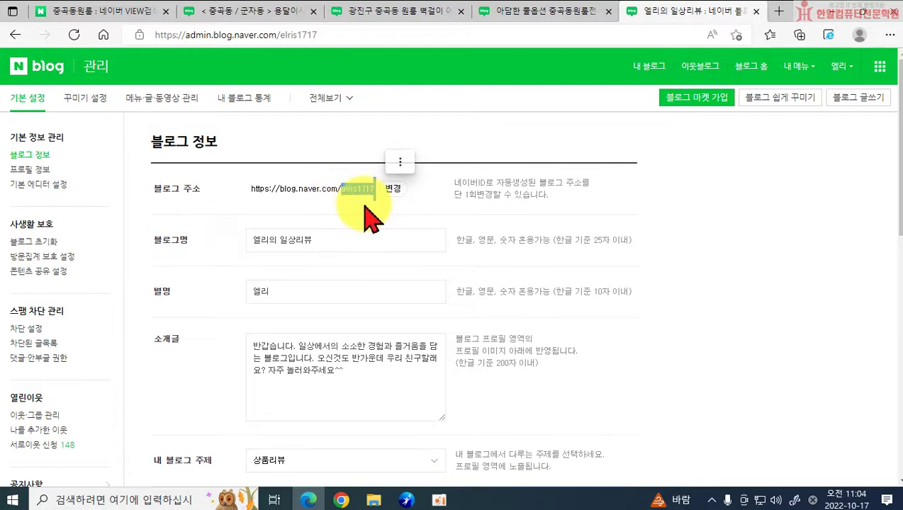
pyautogui.click(354, 202)
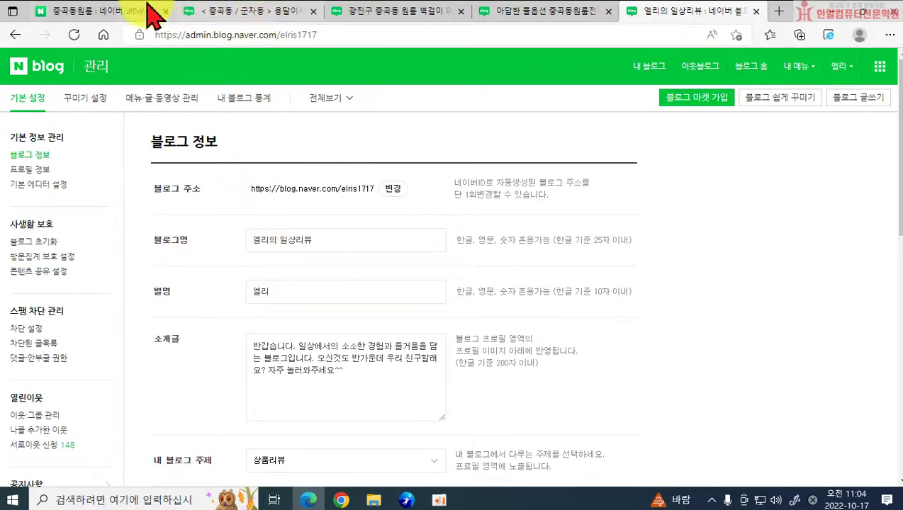
# Check the blog names in the 중곡동원룸 VIEW results and return to the 블로그 정보 settings
pyautogui.click(78, 11)
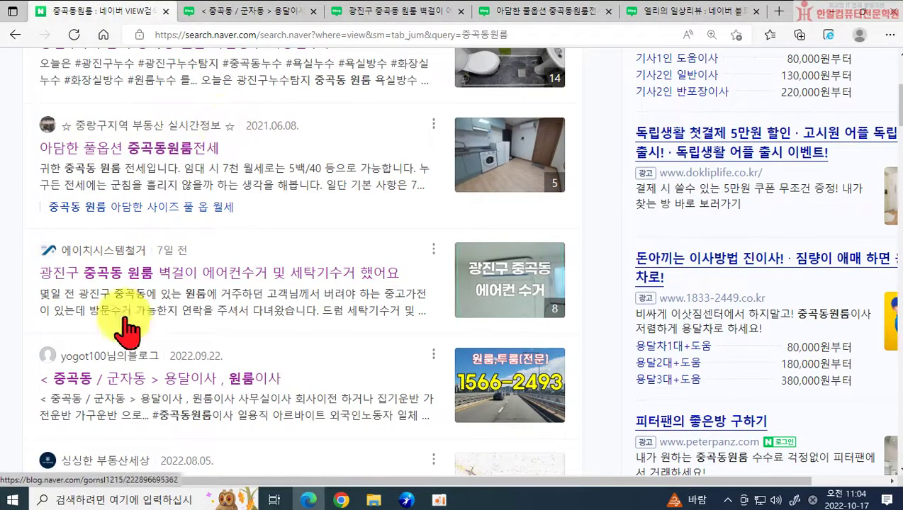
pyautogui.scroll(-3, 106, 382)
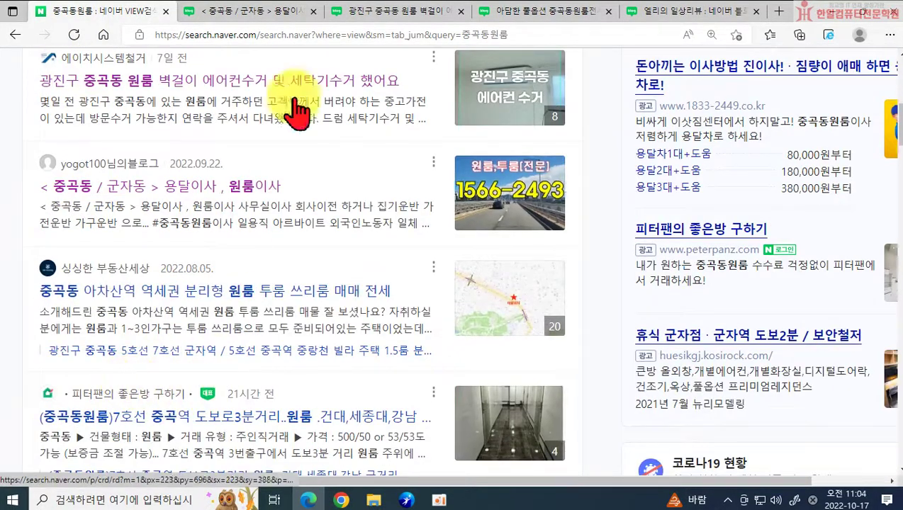
pyautogui.click(659, 14)
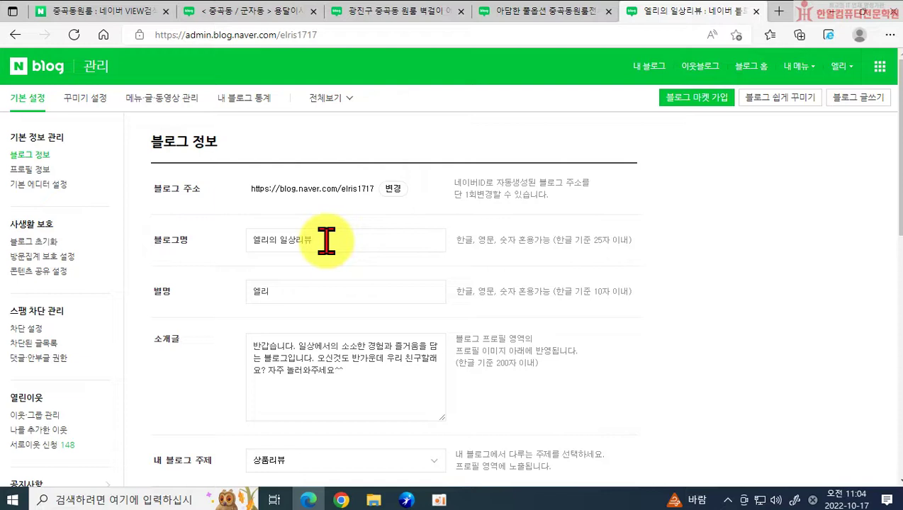
# Replace the blog name with the sample name 한일컴퓨터학원
pyautogui.moveTo(326, 240); pyautogui.dragTo(221, 231)
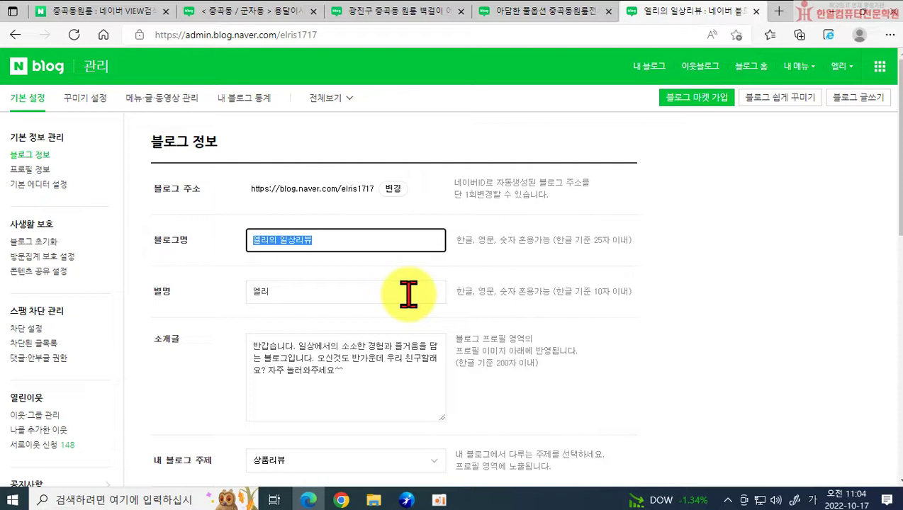
pyautogui.write('원')
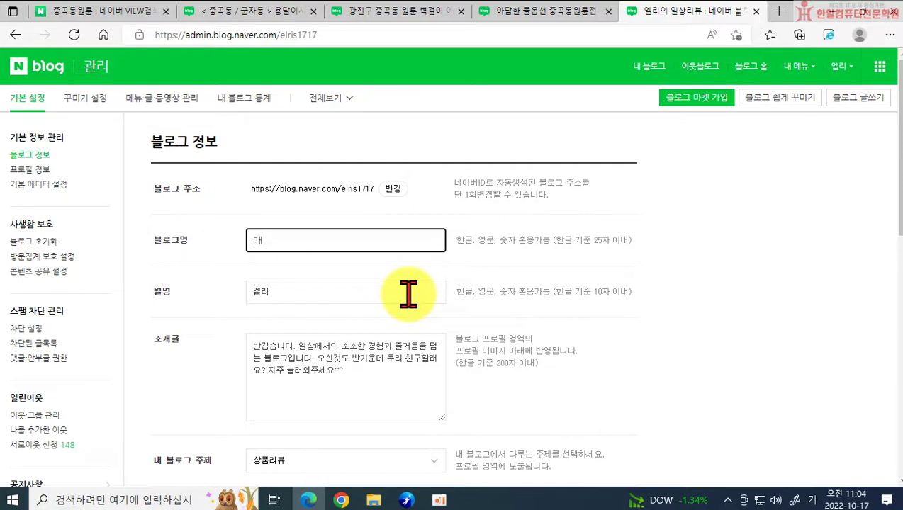
pyautogui.press('BackSpace')
pyautogui.press('BackSpace')
pyautogui.press('BackSpace')
pyautogui.press('BackSpace')
pyautogui.write('하널')
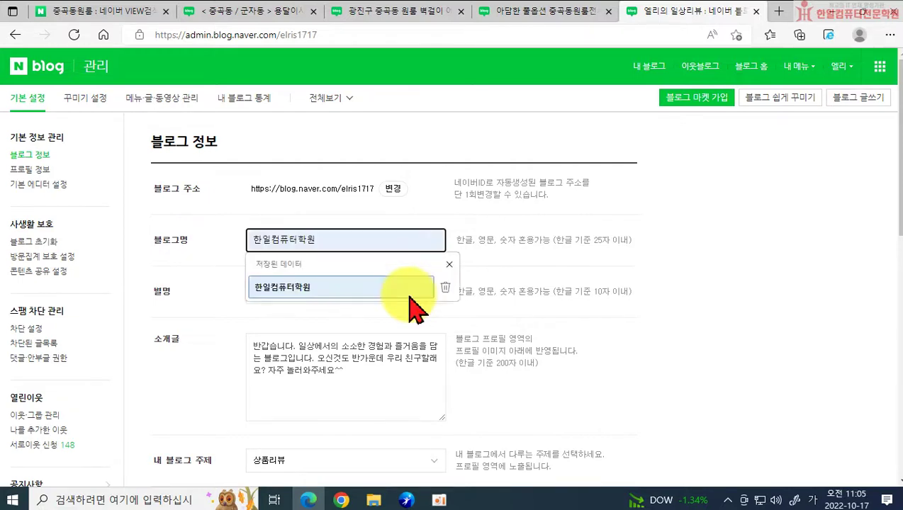
# Try 한일몰 as the blog name in place of the previous sample
pyautogui.press('BackSpace')
pyautogui.press('BackSpace')
pyautogui.press('BackSpace')
pyautogui.press('BackSpace')
pyautogui.write('한일컴')
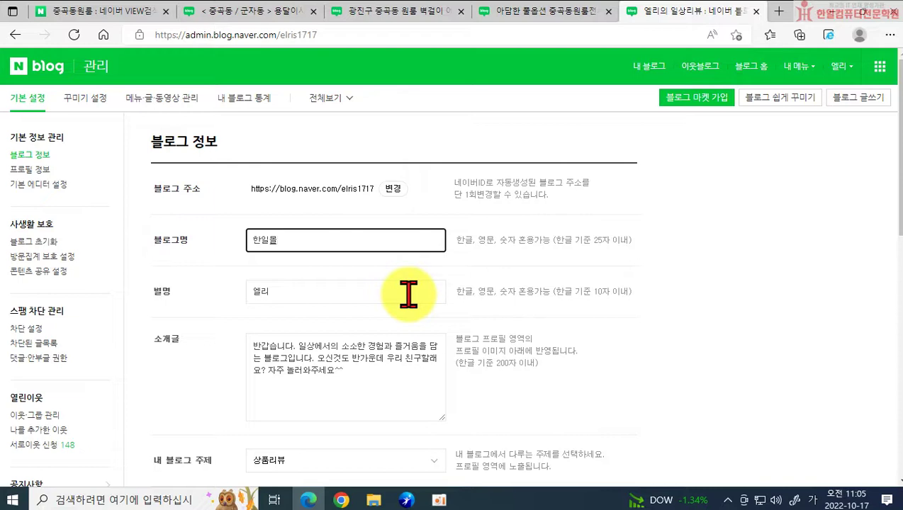
pyautogui.press('BackSpace')
pyautogui.press('BackSpace')
pyautogui.press('BackSpace')
pyautogui.write('의')
pyautogui.press('BackSpace')
pyautogui.write('한일몰')
# Try a blog name beginning with 상품, and leave the 블로그명 field empty
pyautogui.press('BackSpace')
pyautogui.press('BackSpace')
pyautogui.press('BackSpace')
pyautogui.press('BackSpace')
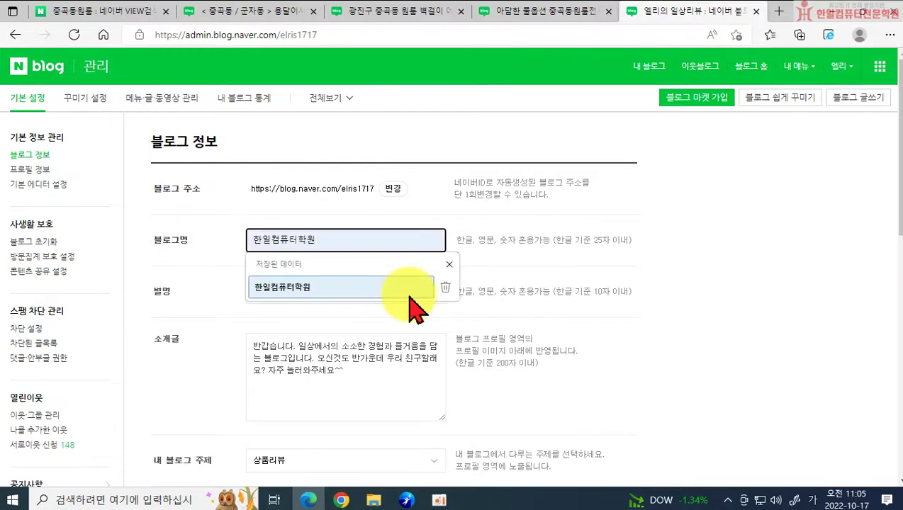
pyautogui.write('ㅅㅏㅇㅍㅜㅁ')
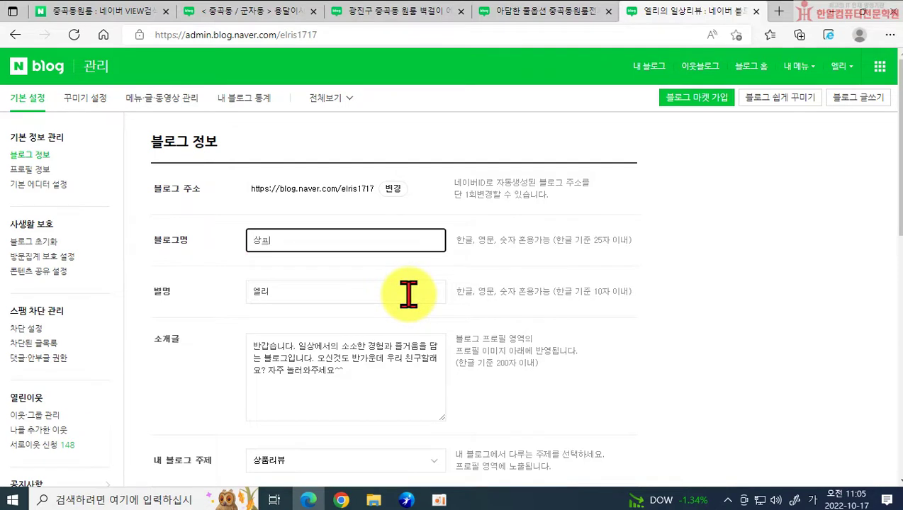
pyautogui.press('BackSpace')
pyautogui.press('BackSpace')
# Switch to the 중곡동원룸 VIEW results and search for 무드등 instead
pyautogui.click(113, 12)
pyautogui.scroll(5, 116, 131)
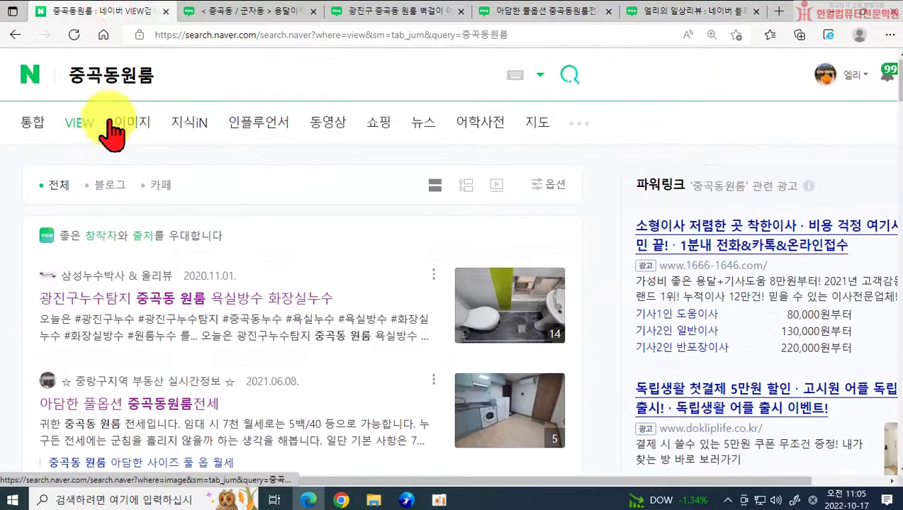
pyautogui.click(187, 75)
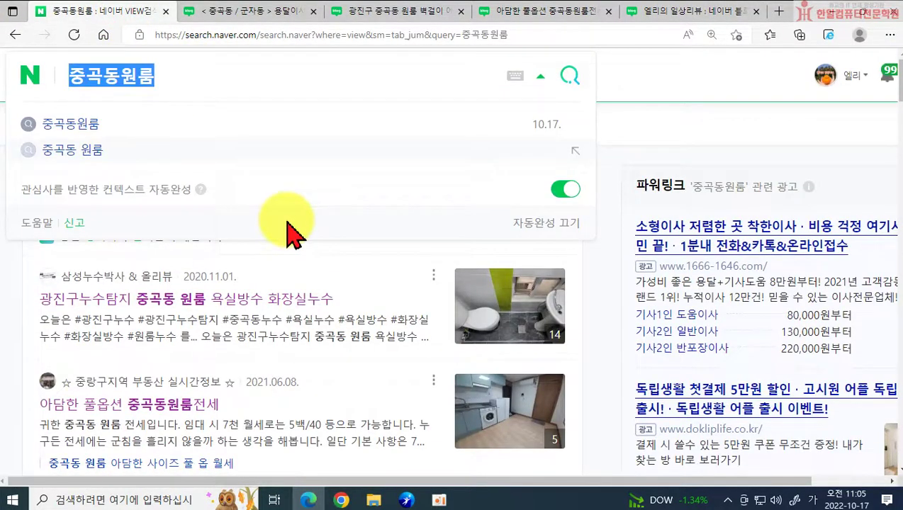
pyautogui.write('무드등')
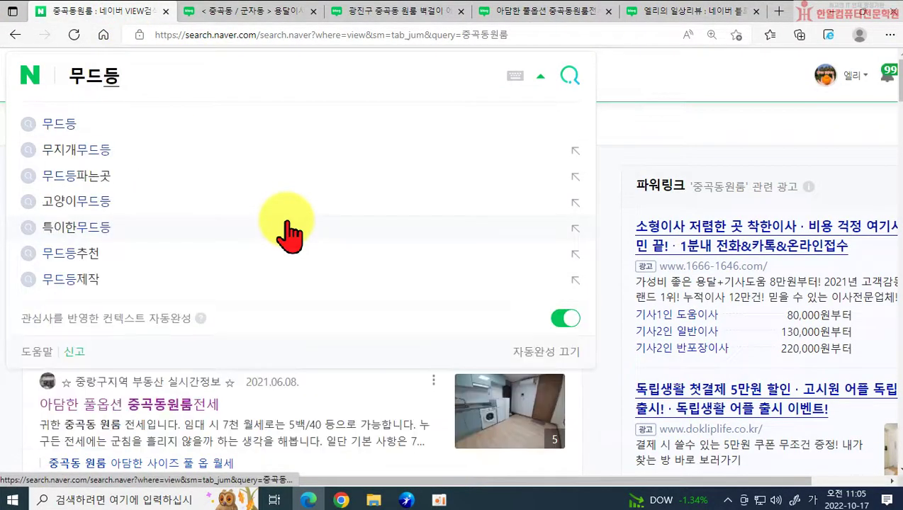
pyautogui.press('Return')
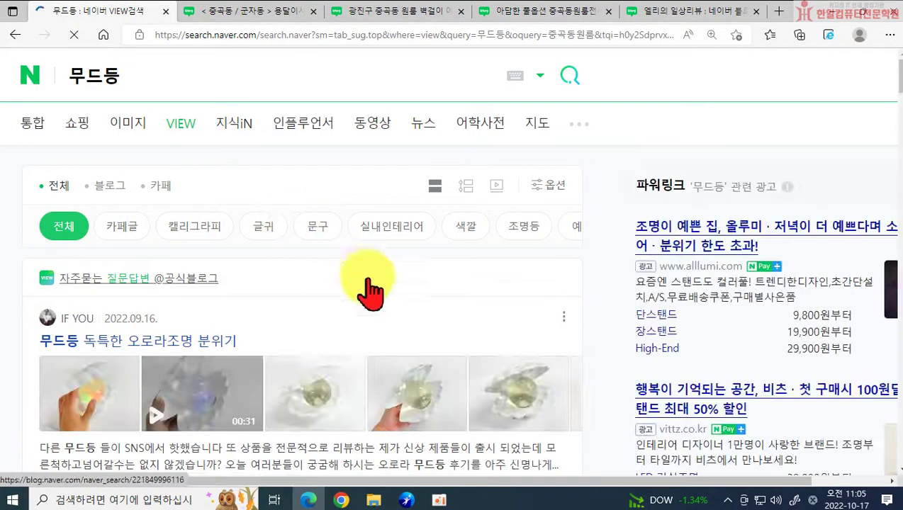
# Look through the 무드등 VIEW results and examine the blog names shown above the post titles
pyautogui.scroll(-5, 369, 291)
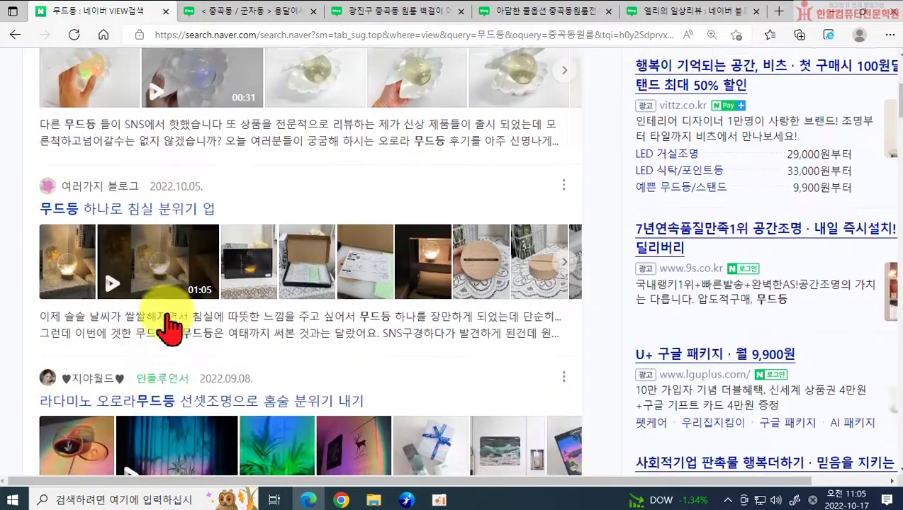
pyautogui.scroll(-5, 163, 340)
pyautogui.scroll(-4, 85, 241)
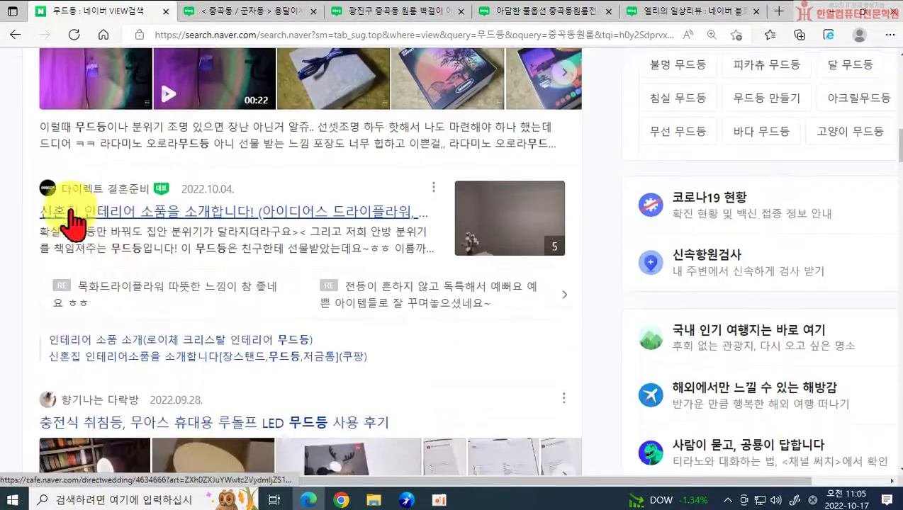
pyautogui.scroll(-7, 75, 223)
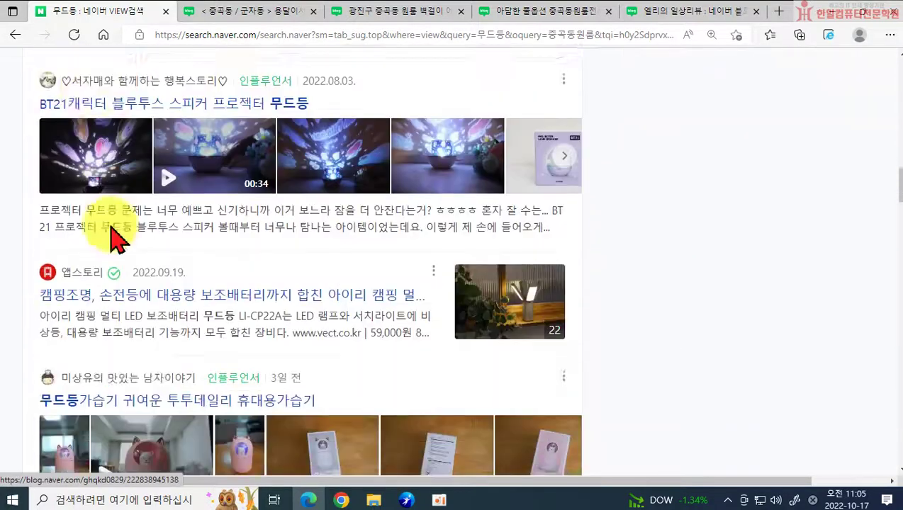
pyautogui.scroll(-2, 111, 233)
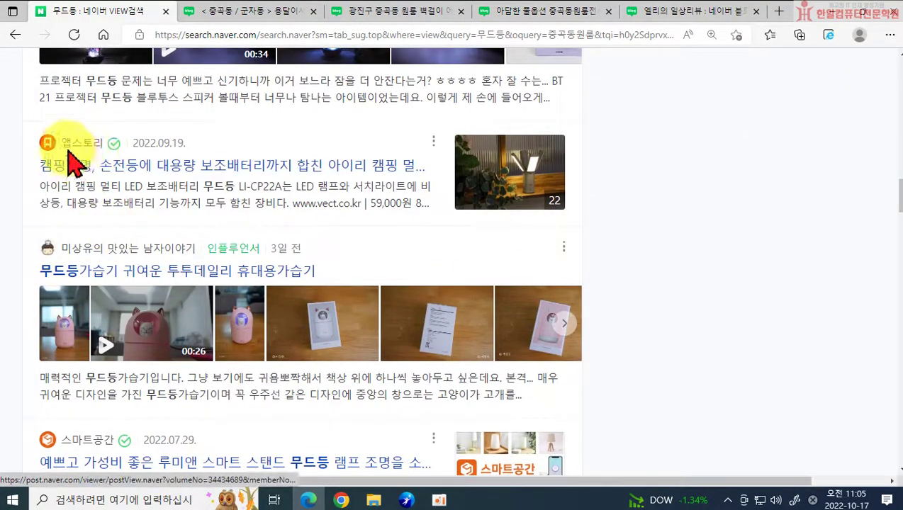
pyautogui.scroll(-2, 75, 156)
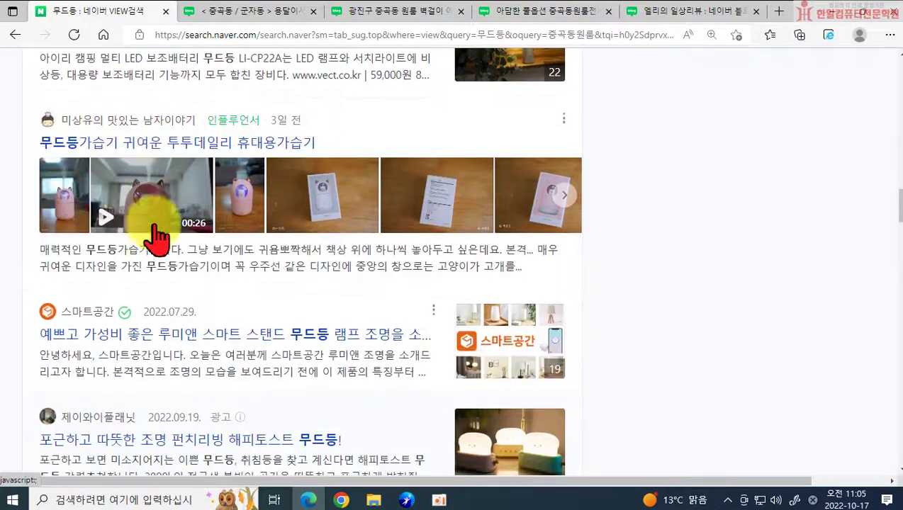
pyautogui.scroll(-1, 121, 282)
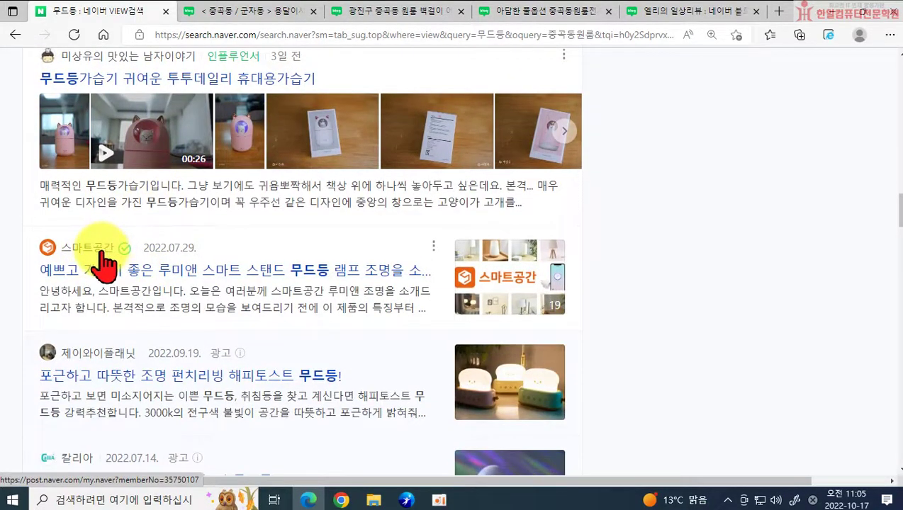
pyautogui.scroll(-2, 191, 297)
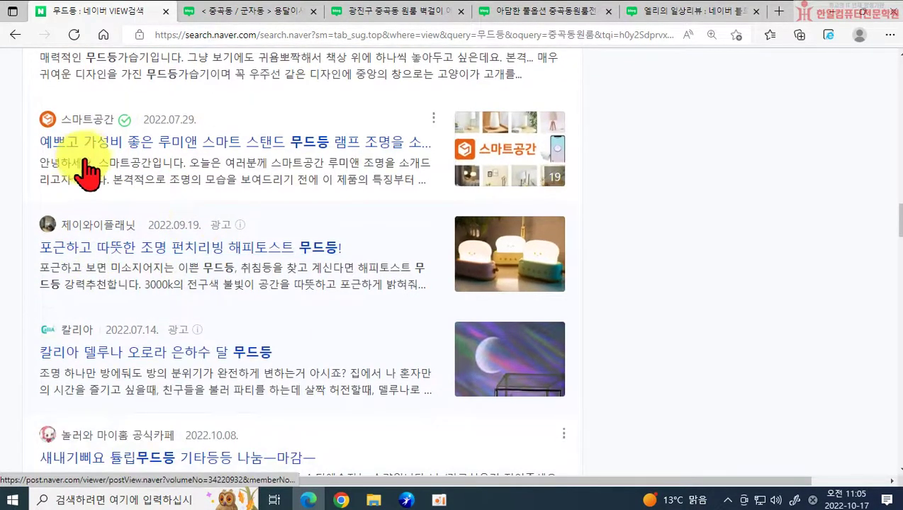
pyautogui.scroll(-7, 86, 173)
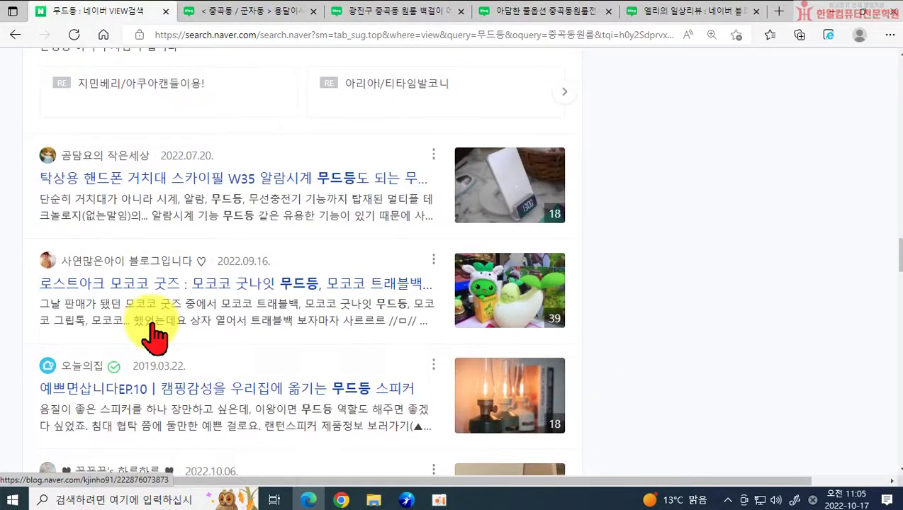
pyautogui.scroll(-3, 153, 336)
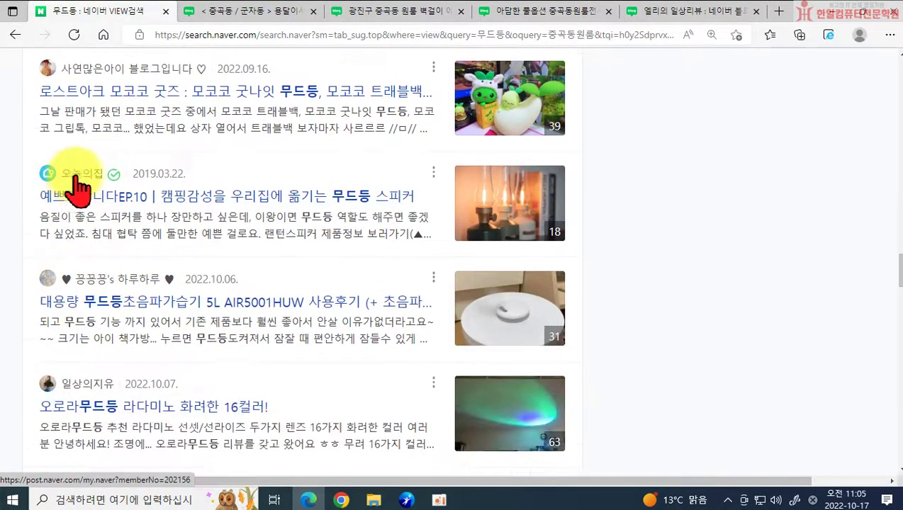
# Open the 오늘의집 profile from the results, view its header and post list, and close it
pyautogui.click(75, 180)
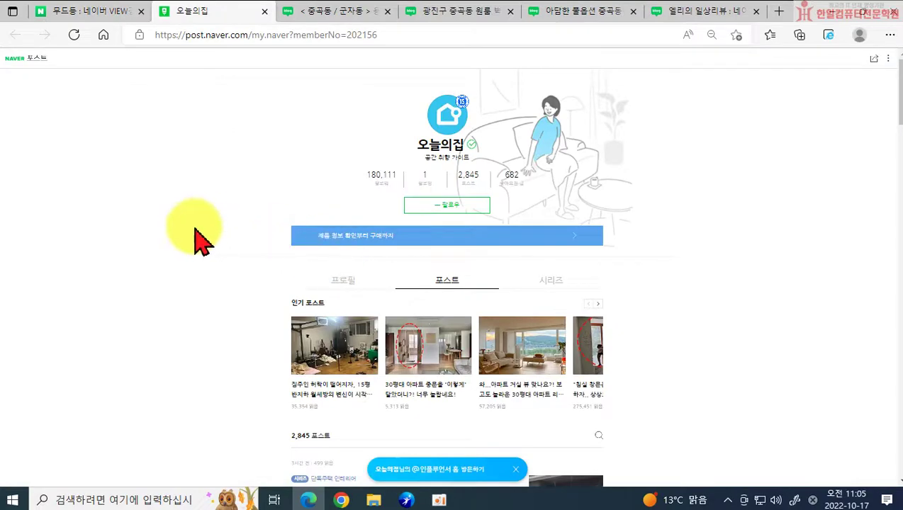
pyautogui.scroll(-3, 216, 265)
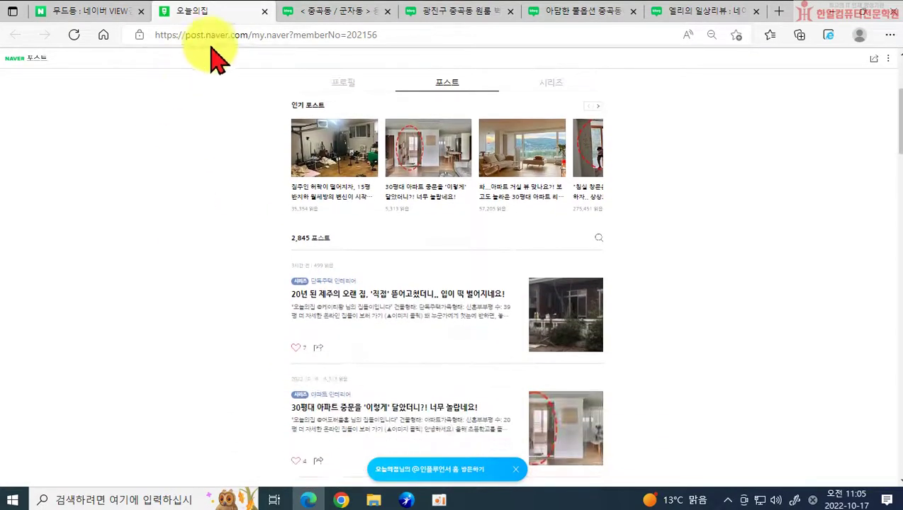
pyautogui.click(264, 11)
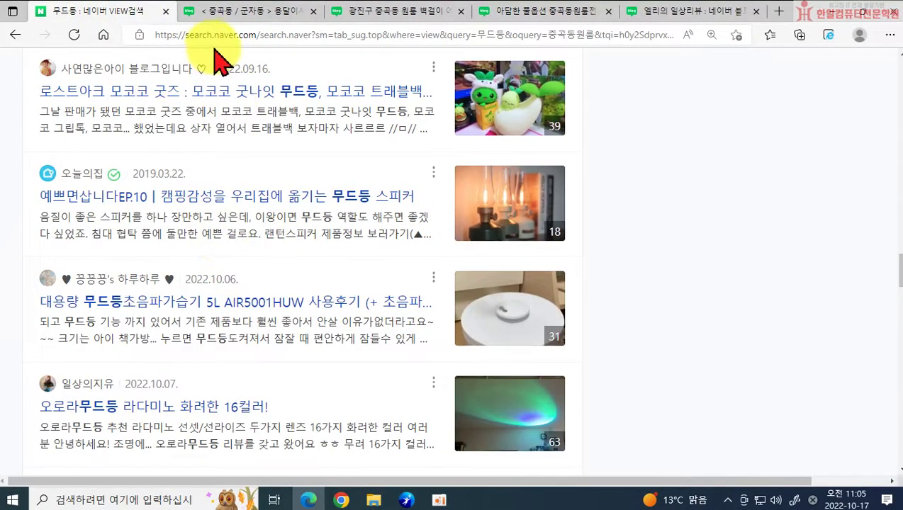
# Look back through the 무드등 VIEW results and compare the blog names shown above the post titles
pyautogui.click(661, 13)
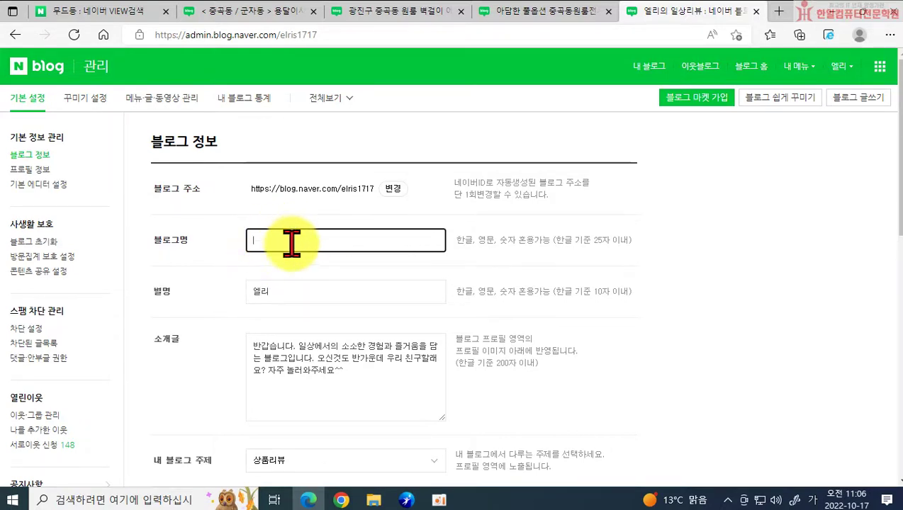
pyautogui.click(125, 17)
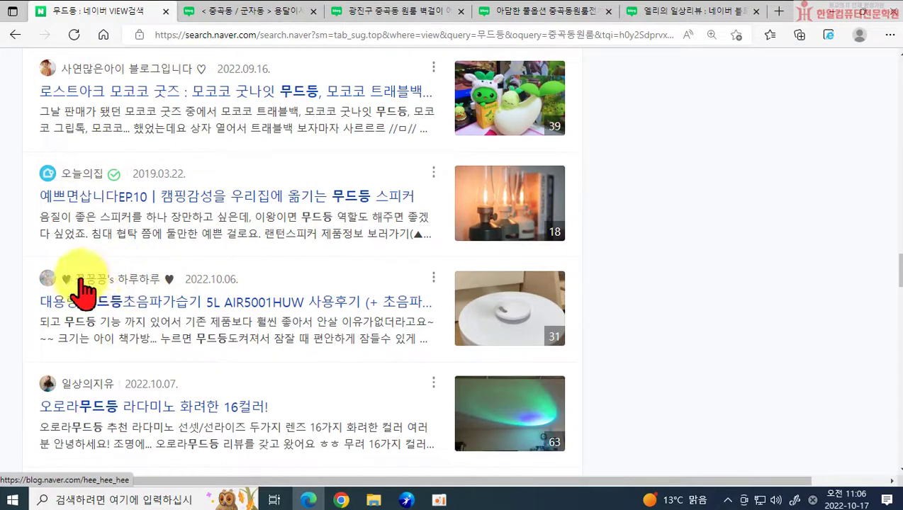
pyautogui.scroll(3, 134, 312)
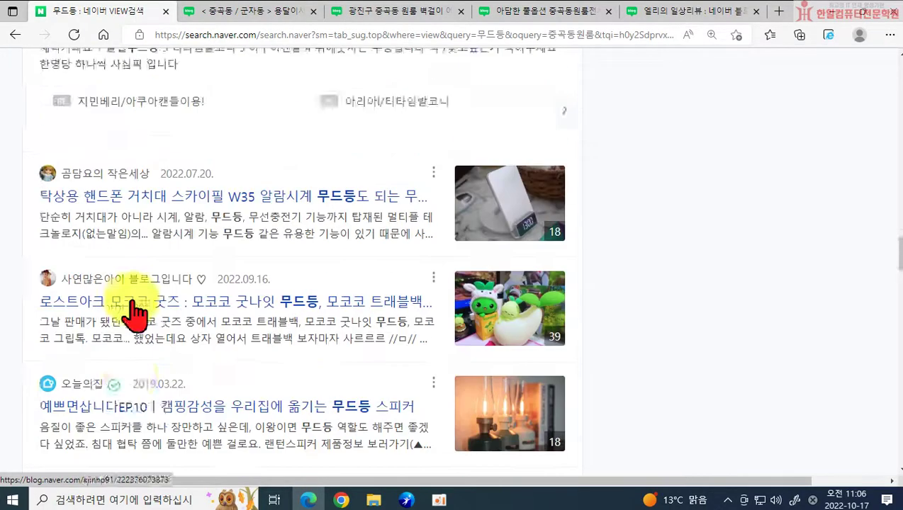
pyautogui.scroll(4, 135, 312)
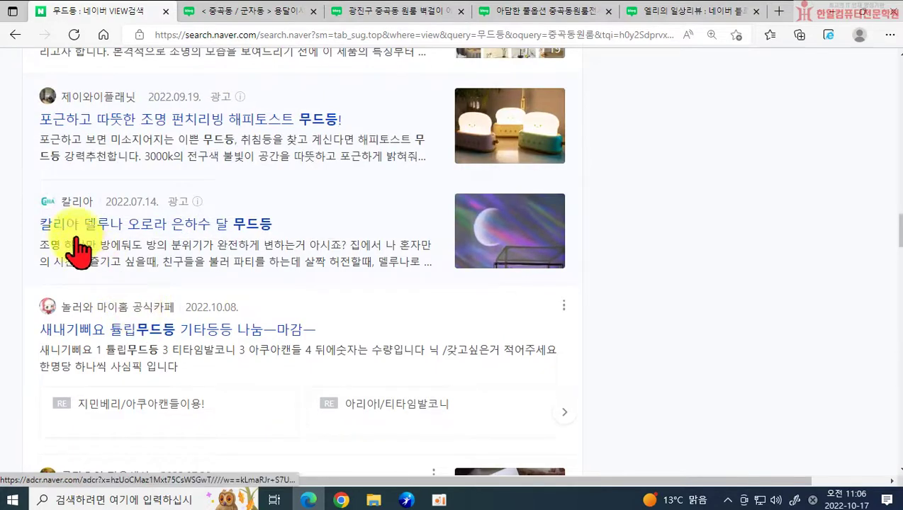
pyautogui.scroll(5, 78, 248)
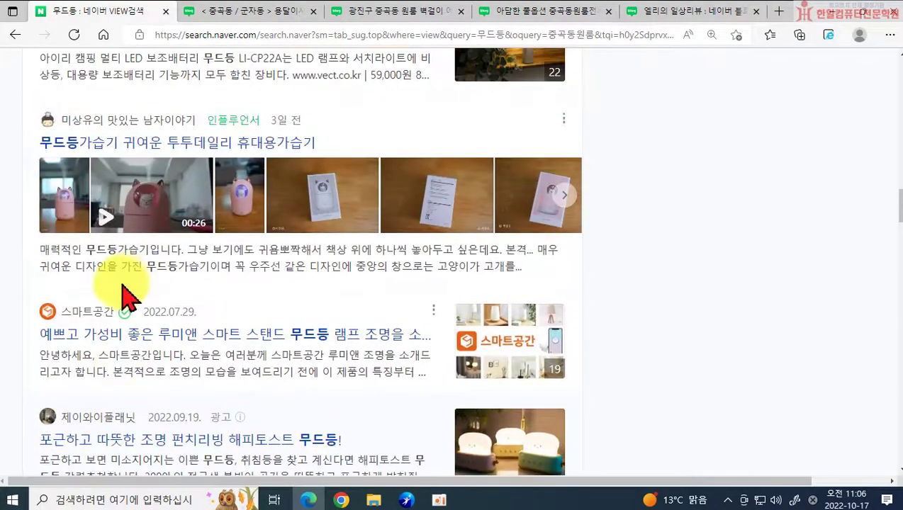
pyautogui.scroll(1, 122, 290)
pyautogui.scroll(2, 191, 342)
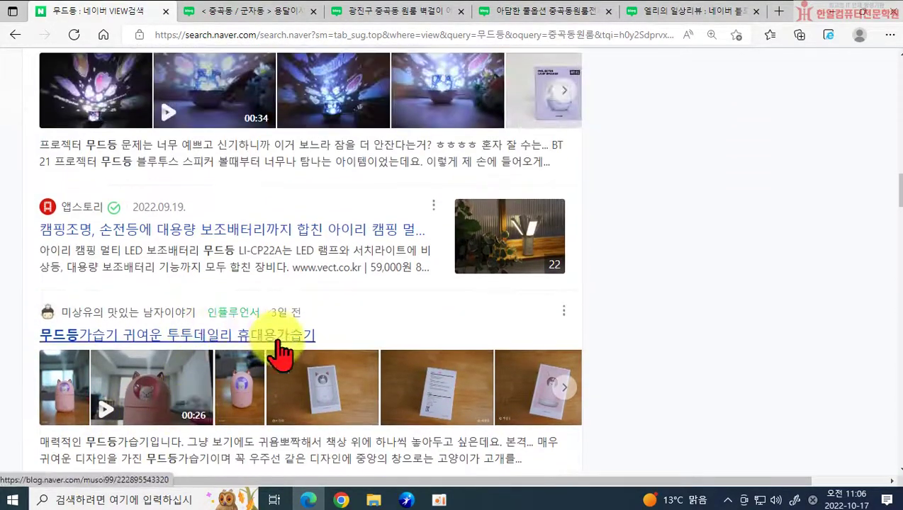
pyautogui.scroll(6, 213, 333)
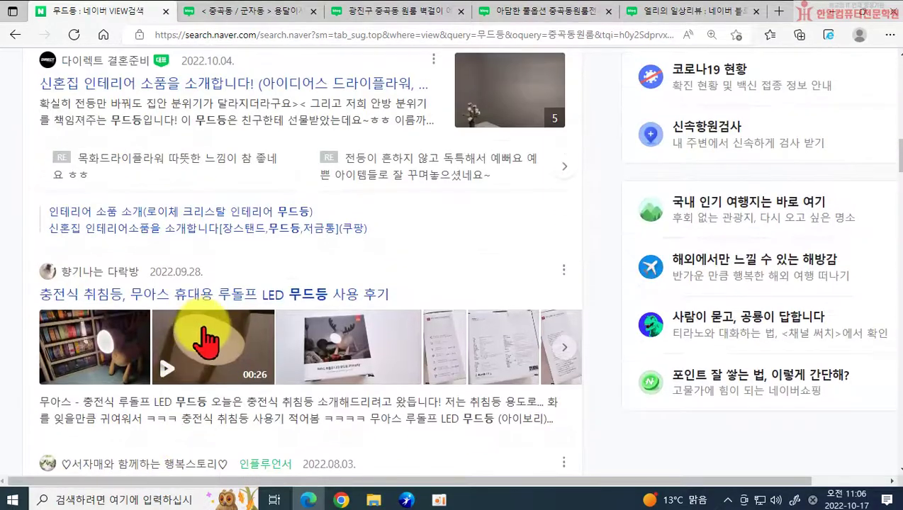
pyautogui.scroll(3, 113, 297)
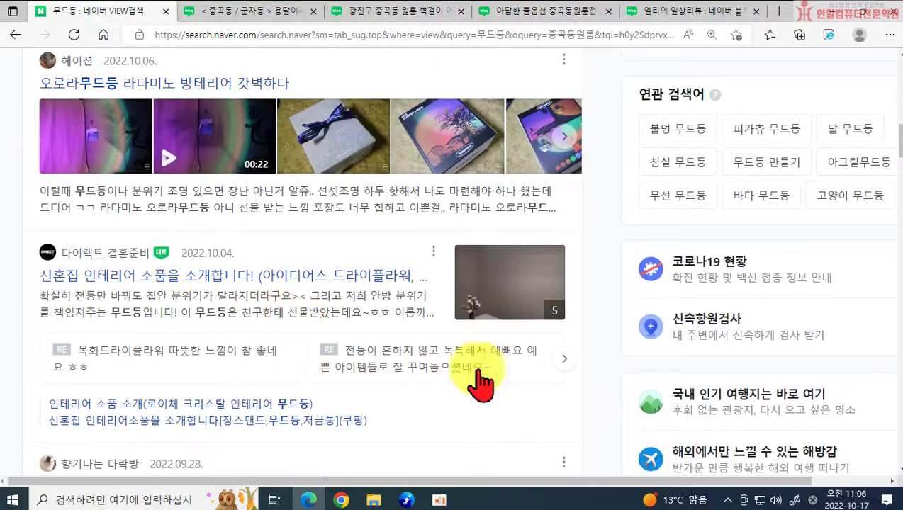
pyautogui.scroll(2, 435, 400)
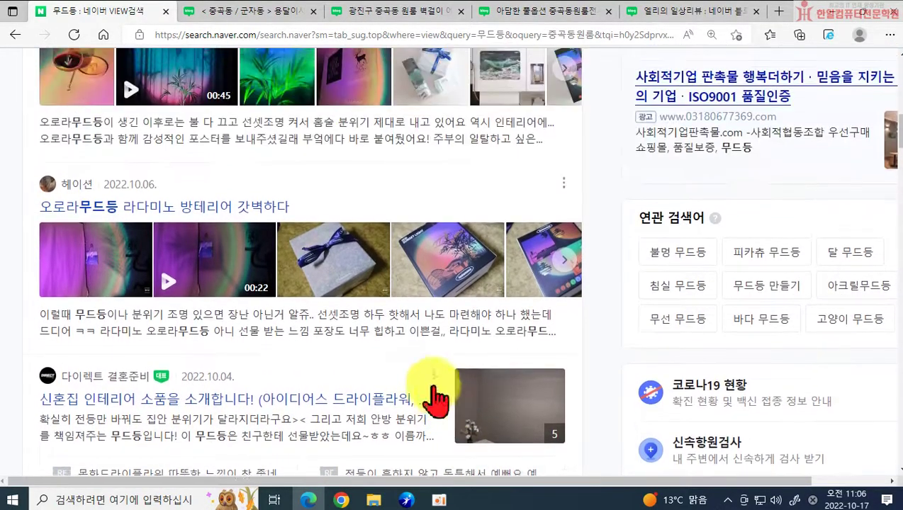
pyautogui.scroll(4, 242, 373)
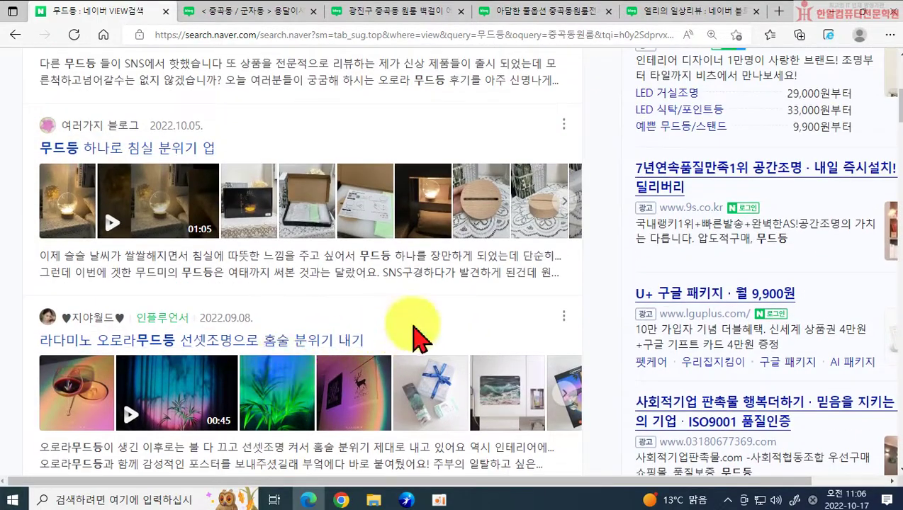
pyautogui.scroll(4, 305, 333)
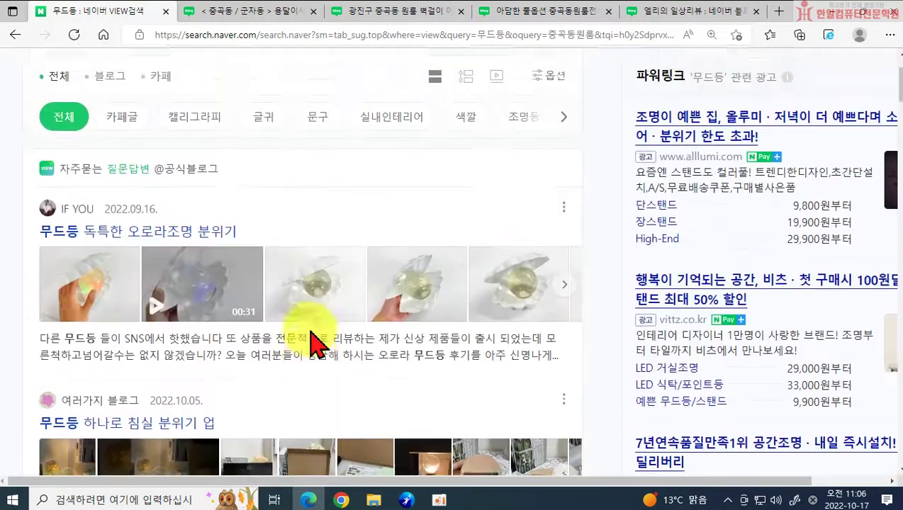
pyautogui.scroll(1, 311, 344)
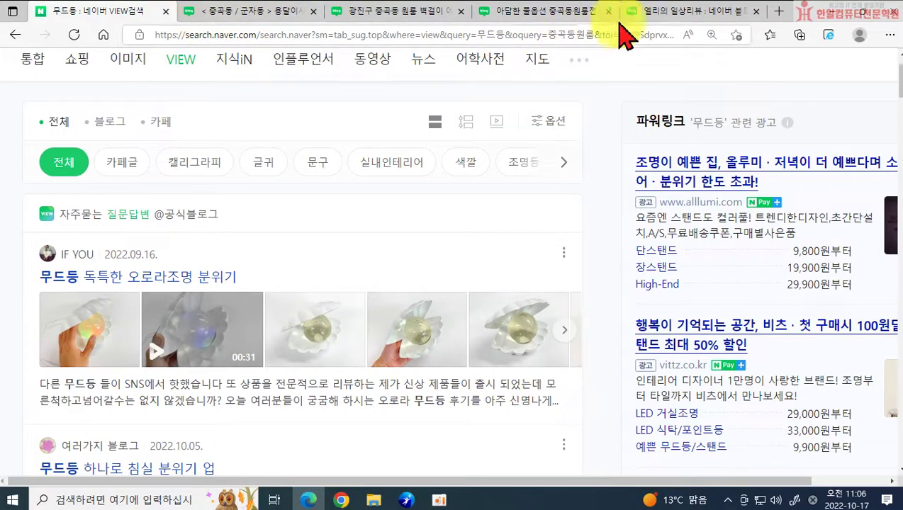
# Return to the 블로그 정보 page and set the blog name to 생활 꿀템소개
pyautogui.click(656, 10)
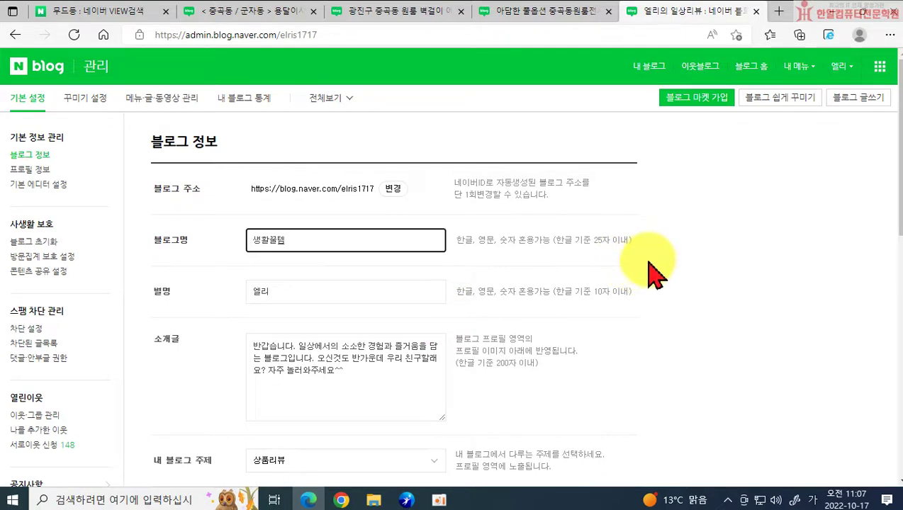
pyautogui.click(272, 241)
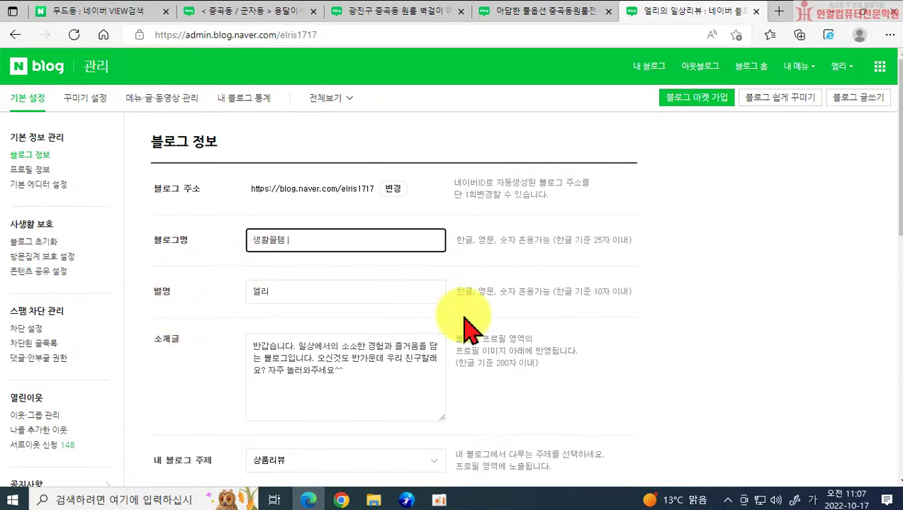
pyautogui.click(268, 241)
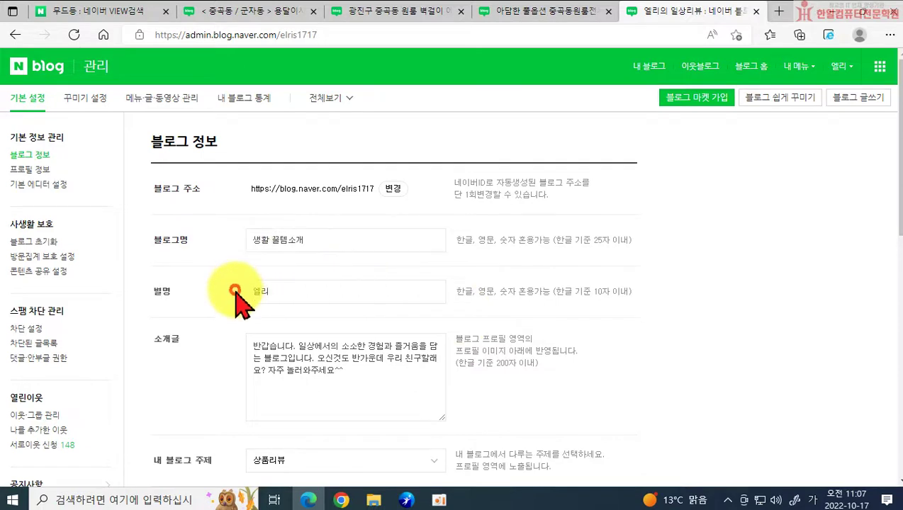
pyautogui.press('Tab')
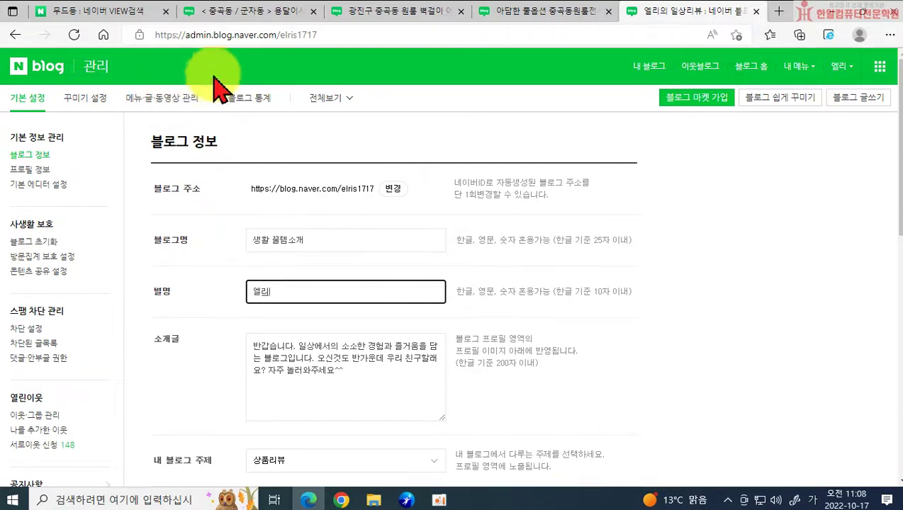
# Examine the title, post heading and profile area of the 용달이사 , 원룸이사 blog, and close it
pyautogui.click(245, 13)
pyautogui.scroll(12, 292, 268)
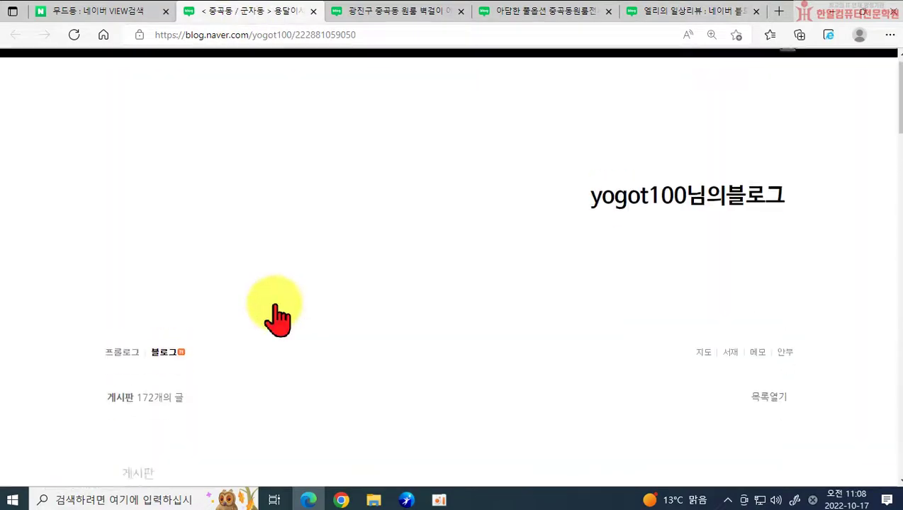
pyautogui.scroll(-6, 259, 304)
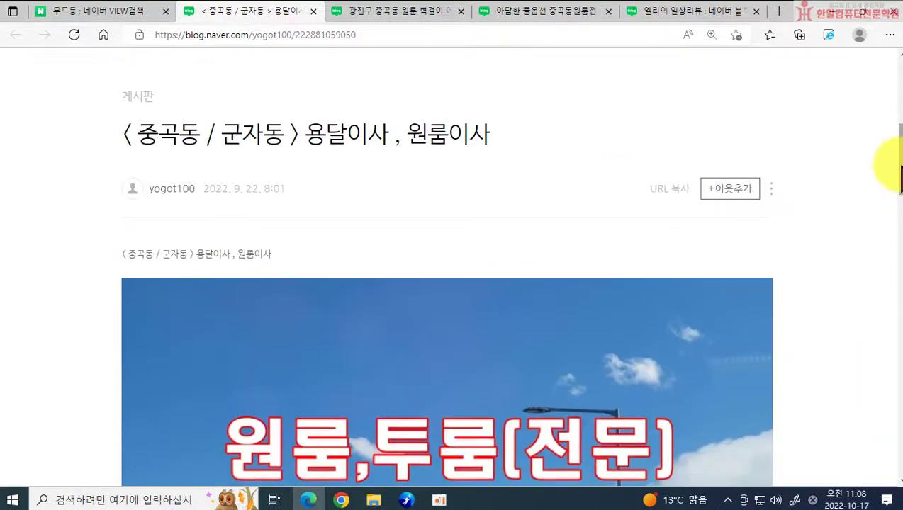
pyautogui.moveTo(896, 176); pyautogui.dragTo(881, 419)
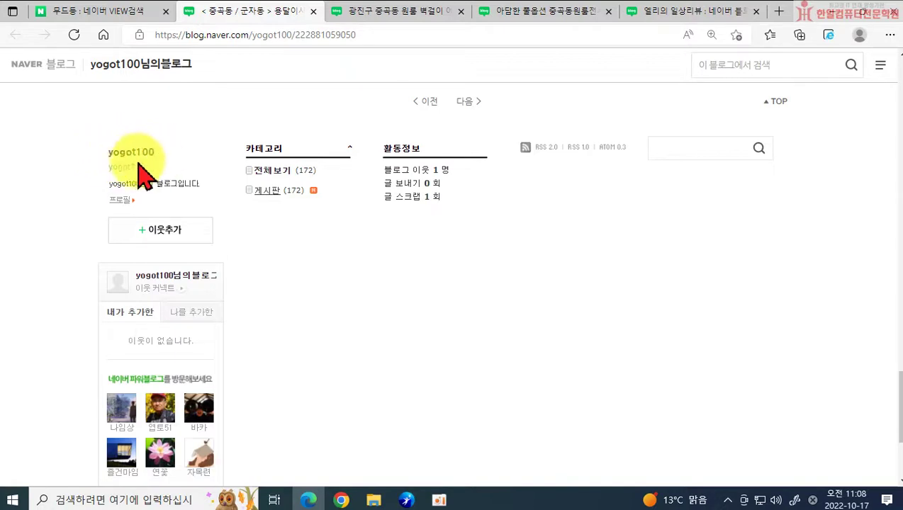
pyautogui.click(319, 11)
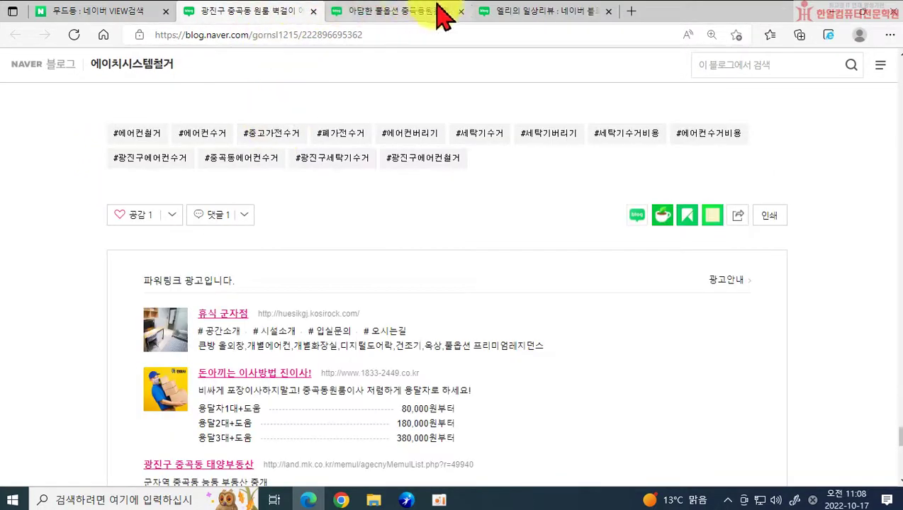
# Return to the 블로그 정보 page and replace the 별명 with 꿀템지기
pyautogui.click(559, 14)
pyautogui.press('BackSpace')
pyautogui.press('BackSpace')
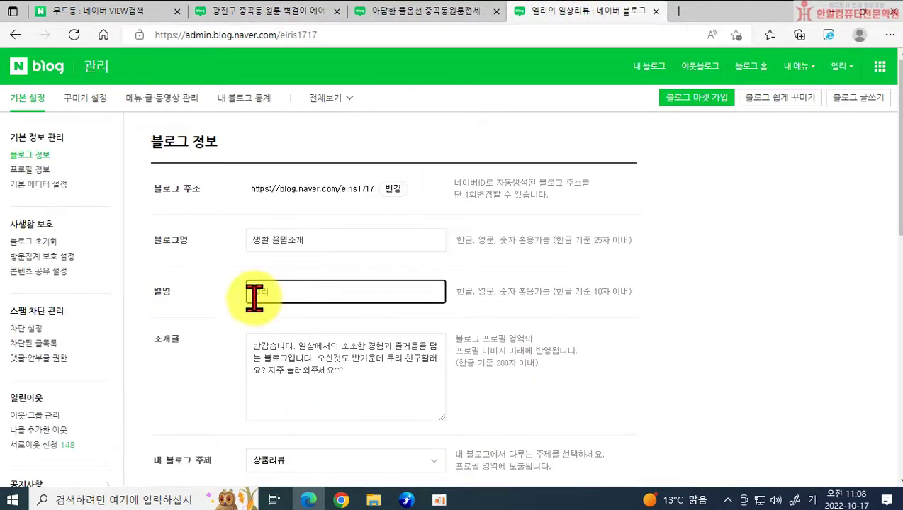
pyautogui.write('엘리')
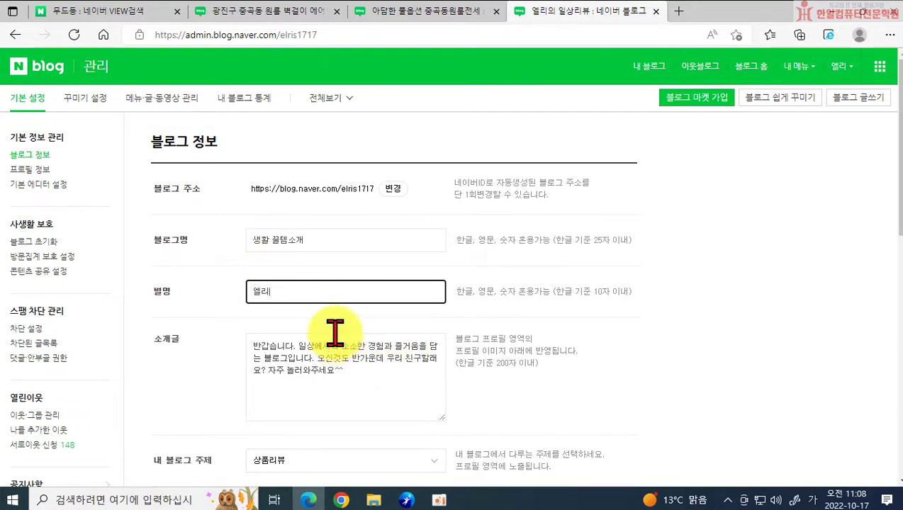
pyautogui.moveTo(284, 290); pyautogui.dragTo(217, 298)
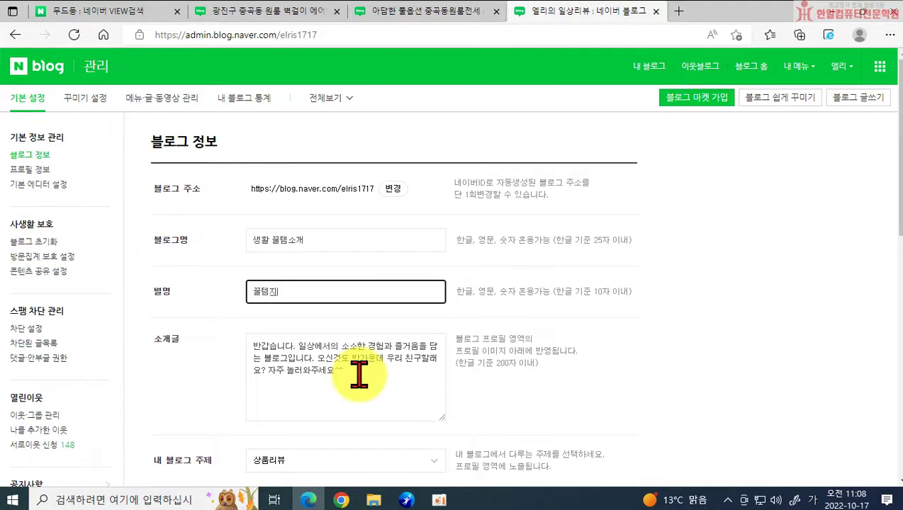
pyautogui.write('ㅣ')
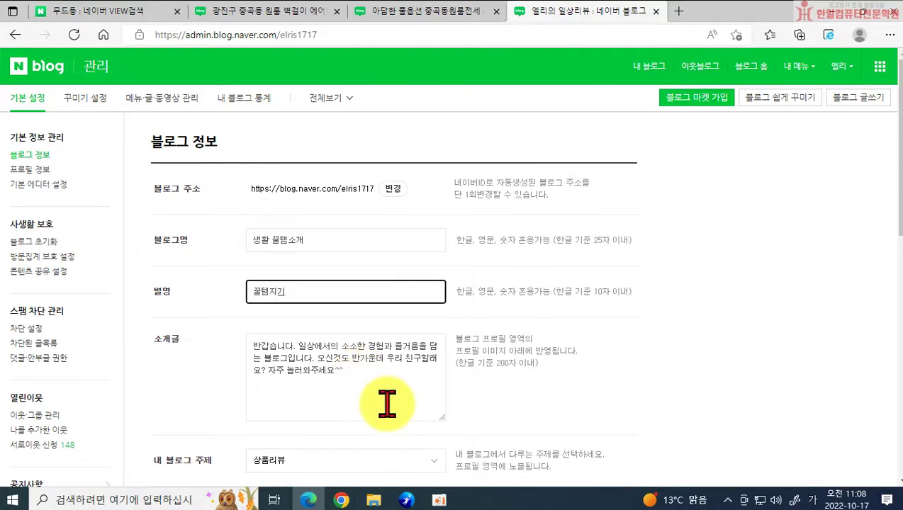
# Replace the whole 소개글 with 생활속 편리한 아이템들을 소개합니다
pyautogui.click(387, 404)
pyautogui.hotkey('ctrl', 'a')
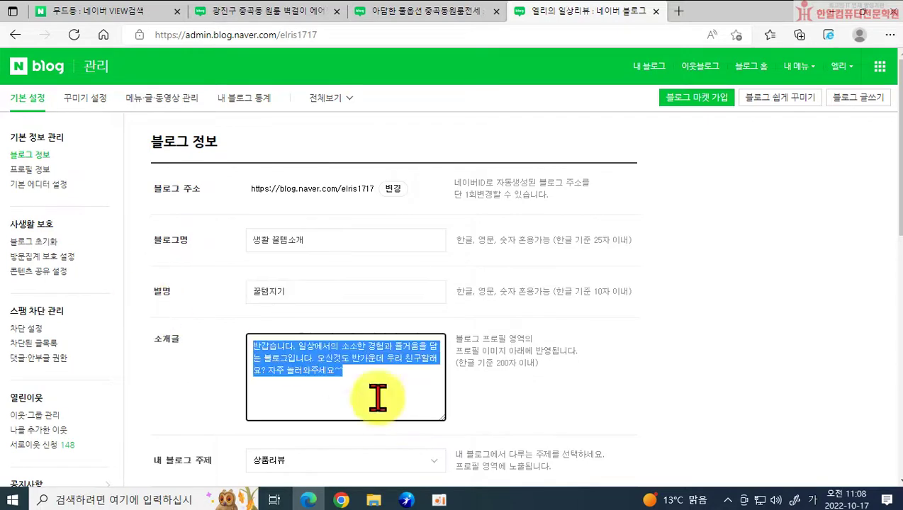
pyautogui.scroll(-1, 641, 376)
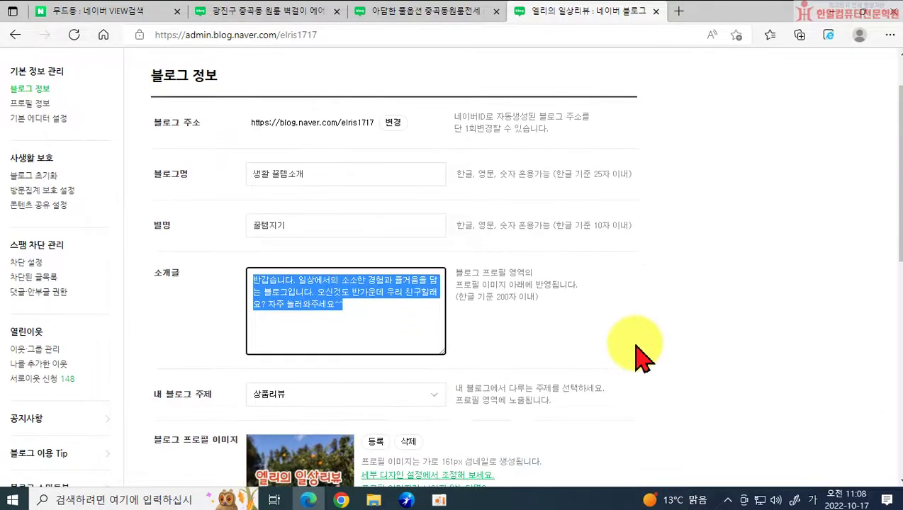
pyautogui.write('생회')
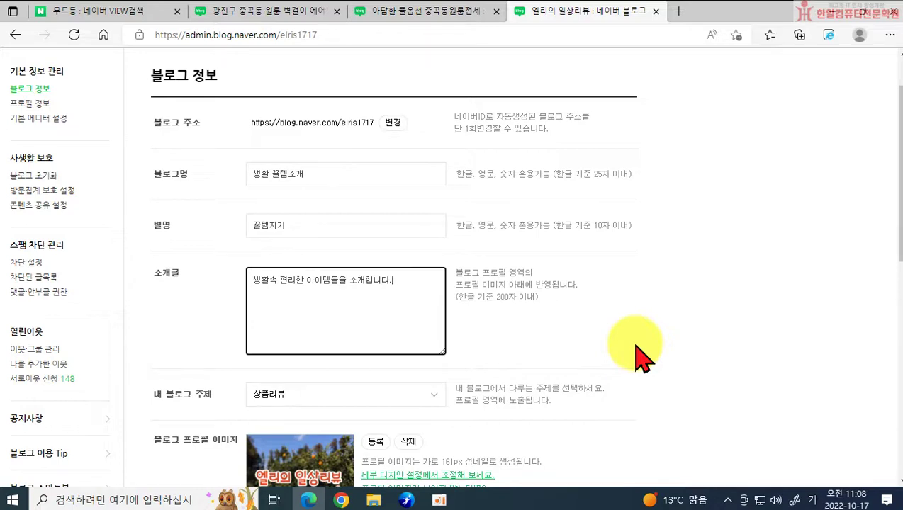
# Look through the available topics for 내 블로그 주제 and choose 상품리뷰
pyautogui.click(323, 395)
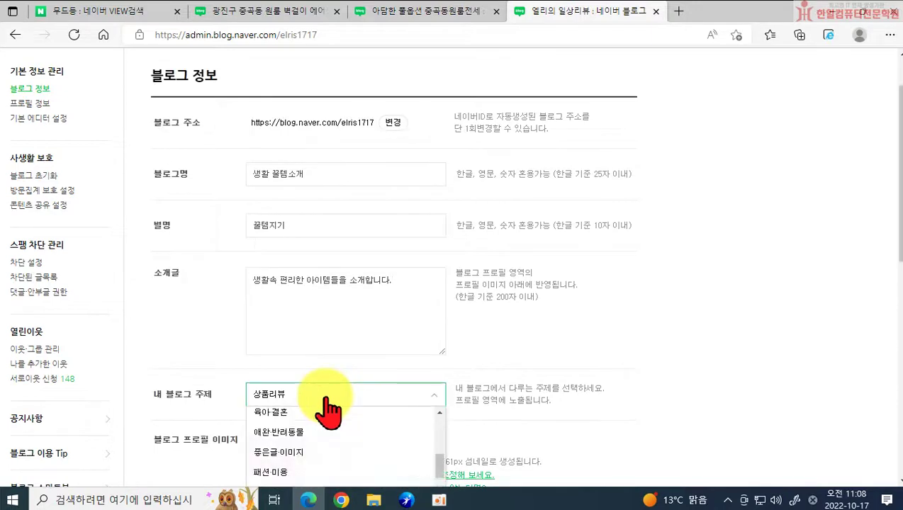
pyautogui.moveTo(439, 397)
pyautogui.mouseDown()
pyautogui.moveTo(447, 455)
pyautogui.moveTo(438, 407)
pyautogui.mouseUp()
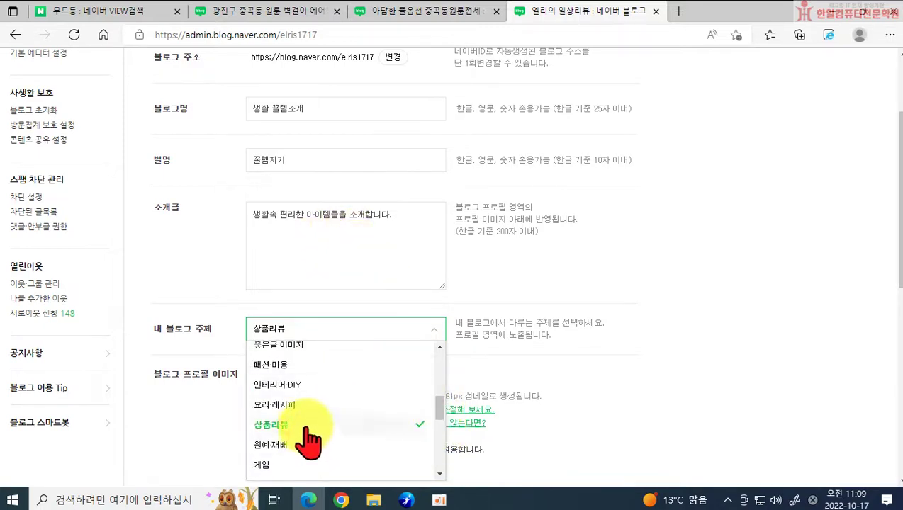
pyautogui.scroll(5, 309, 441)
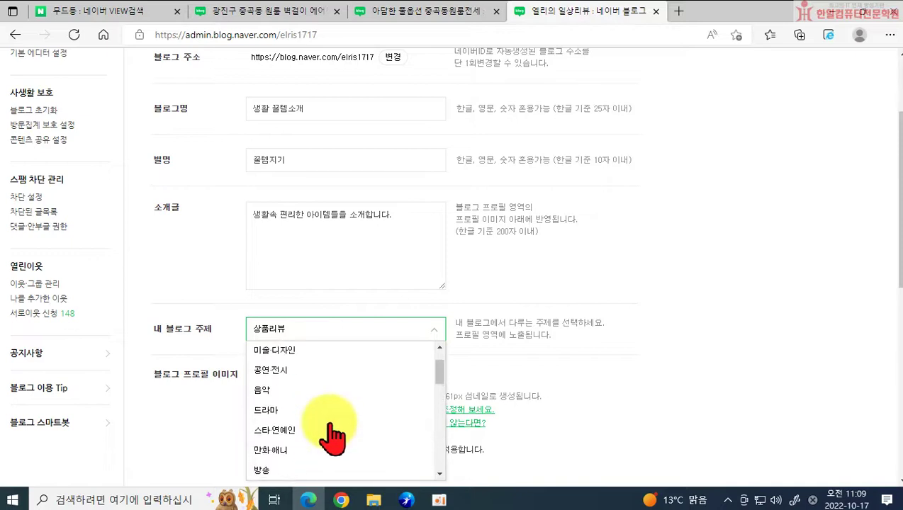
pyautogui.scroll(-3, 337, 446)
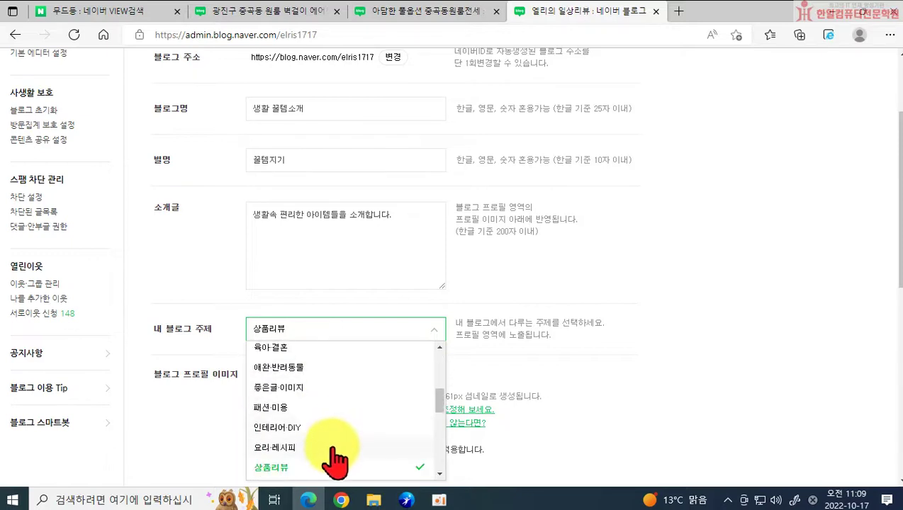
pyautogui.click(344, 462)
# Start registering a new 블로그 프로필 이미지 and browse to the 문서 folder for the image file
pyautogui.scroll(-2, 617, 382)
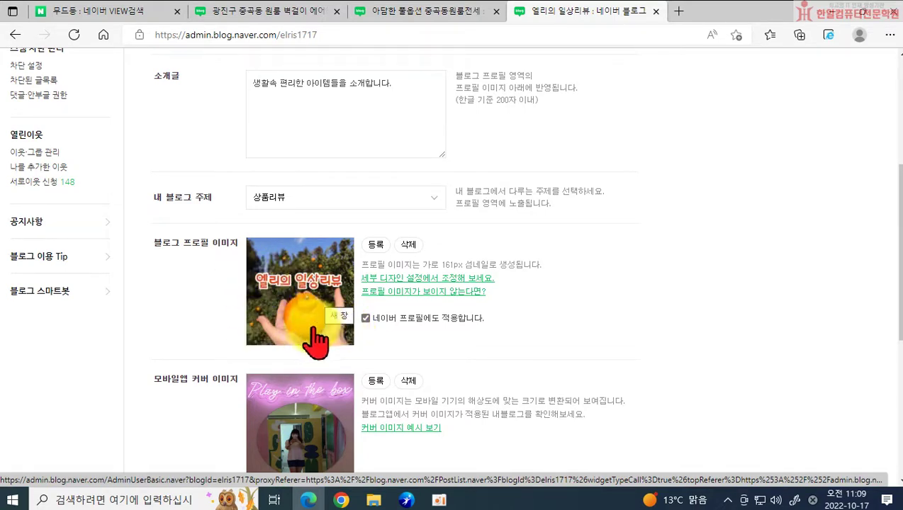
pyautogui.click(375, 245)
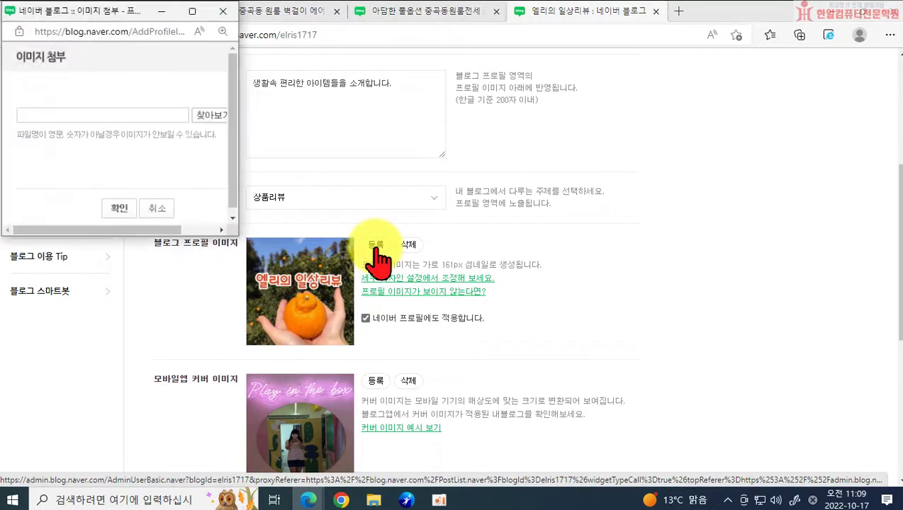
pyautogui.click(214, 116)
pyautogui.scroll(3, 105, 148)
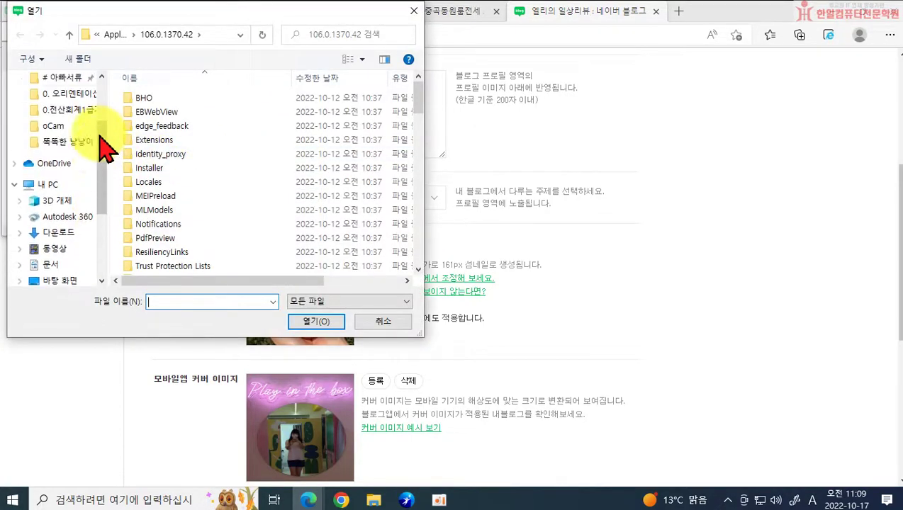
pyautogui.scroll(4, 104, 149)
pyautogui.click(47, 136)
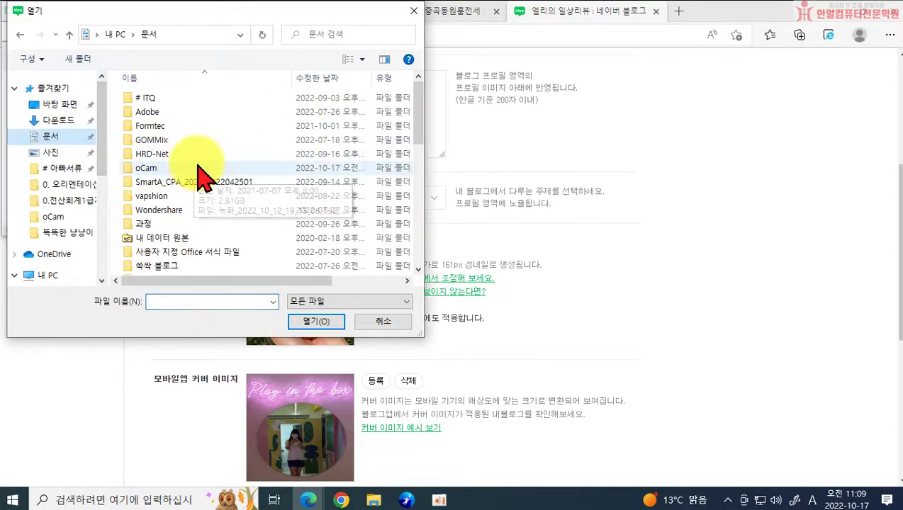
# Look through the 문서 folder and its subfolders for a suitable profile image file
pyautogui.click(156, 172)
pyautogui.scroll(-4, 157, 175)
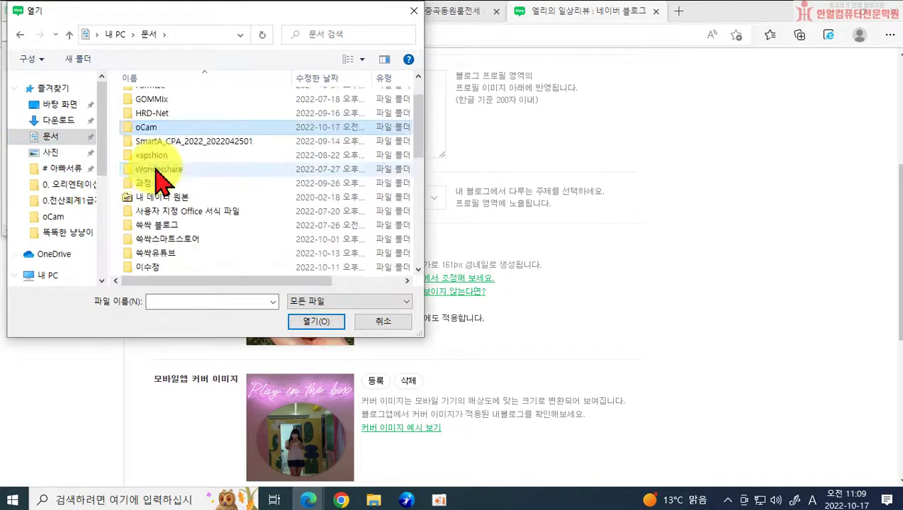
pyautogui.doubleClick(172, 155)
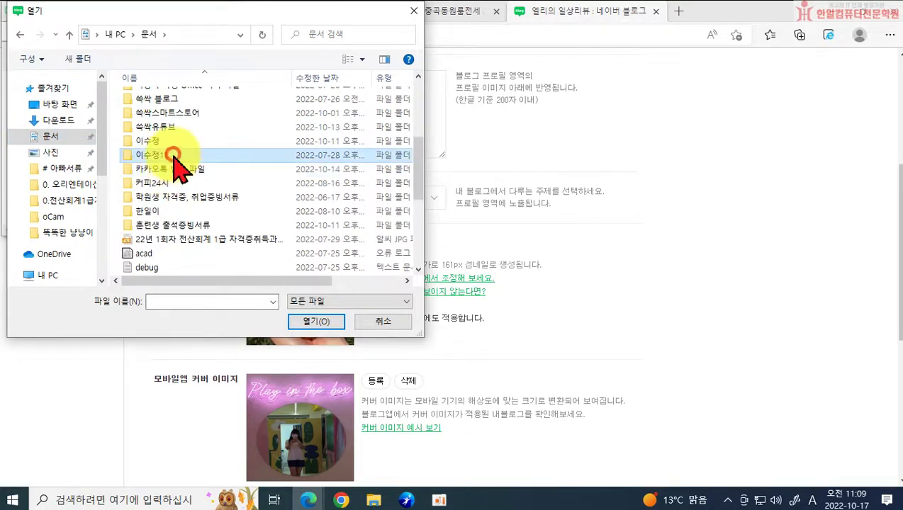
pyautogui.click(20, 34)
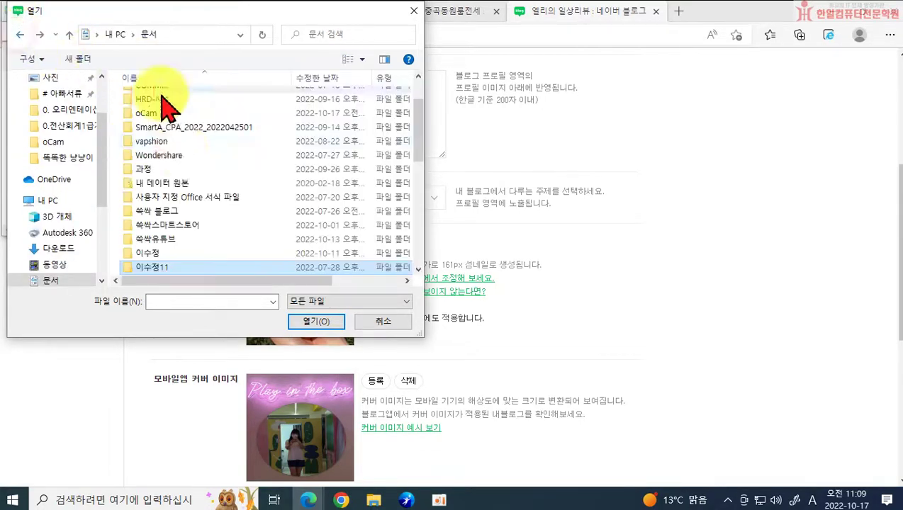
pyautogui.scroll(-2, 181, 205)
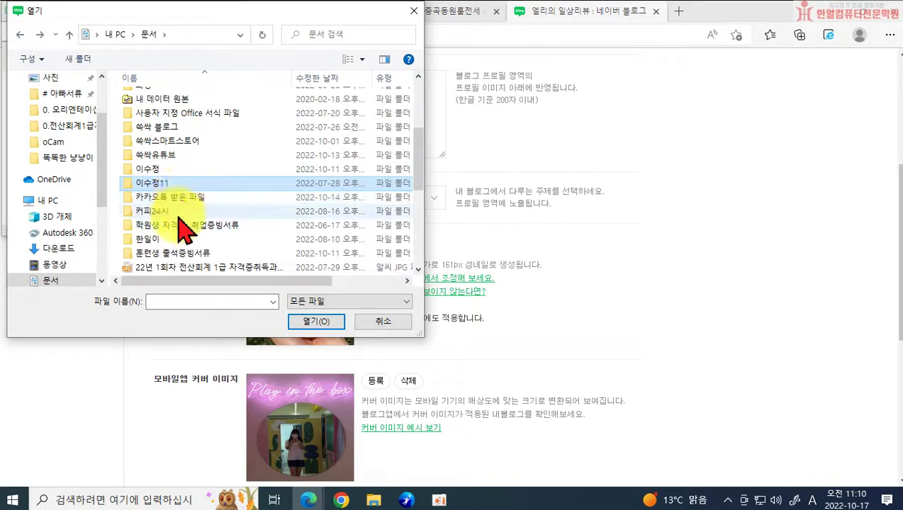
pyautogui.doubleClick(152, 170)
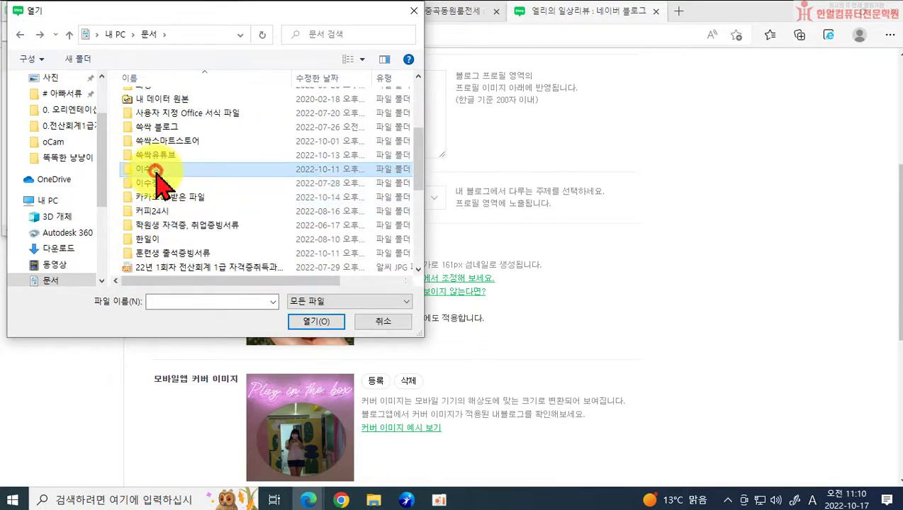
pyautogui.click(21, 35)
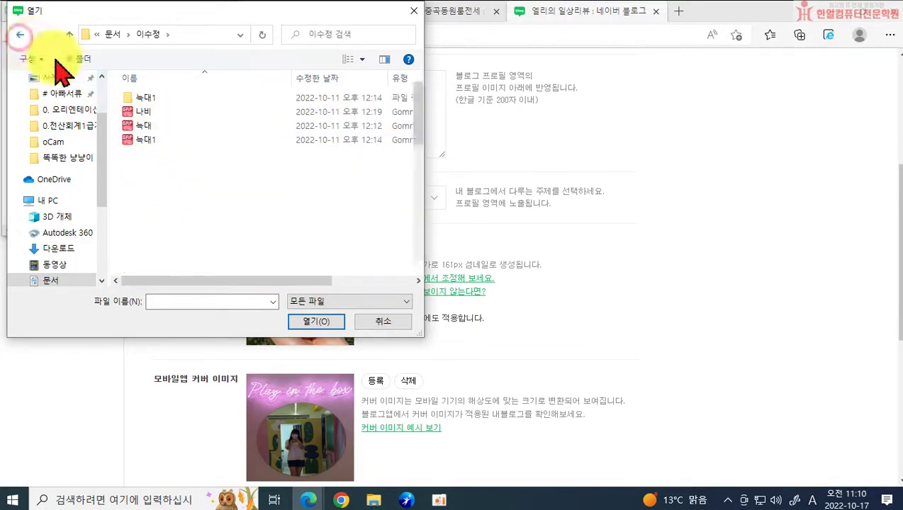
pyautogui.scroll(-4, 201, 192)
pyautogui.scroll(8, 201, 206)
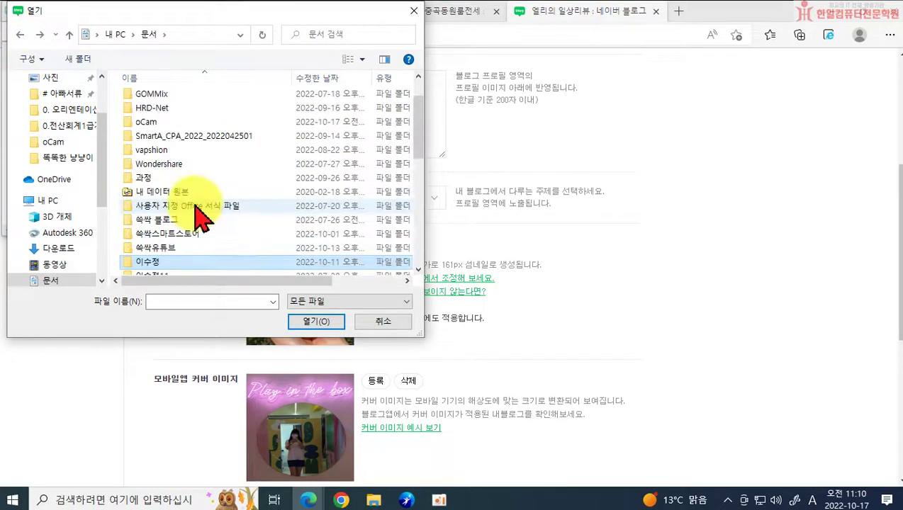
pyautogui.scroll(-5, 127, 161)
pyautogui.scroll(2, 60, 113)
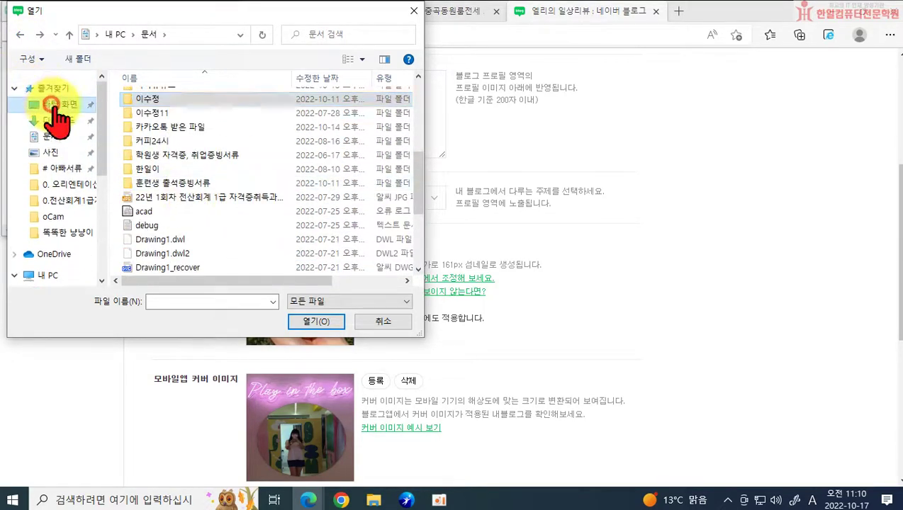
# Open the 수정4 folder in 바탕 화면 and look through its images for a new blog profile picture
pyautogui.click(57, 106)
pyautogui.scroll(-10, 198, 191)
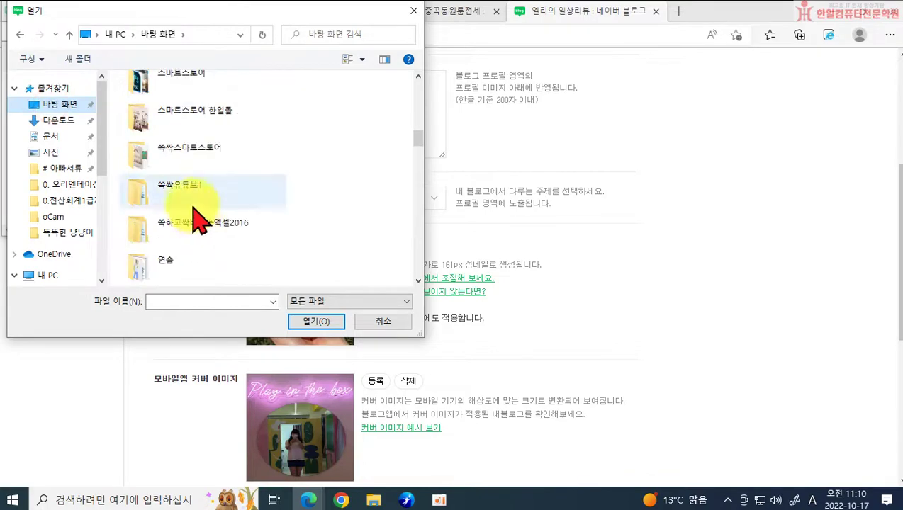
pyautogui.scroll(2, 195, 201)
pyautogui.doubleClick(175, 137)
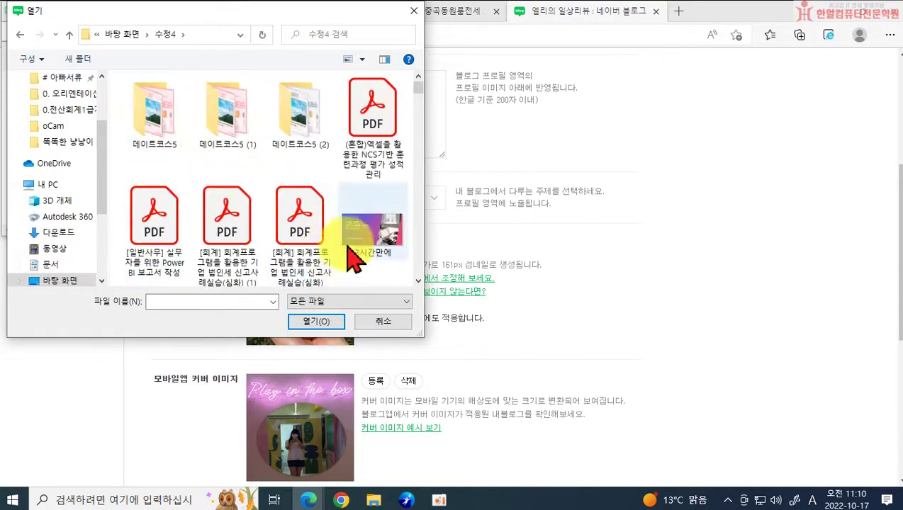
pyautogui.scroll(-10, 298, 241)
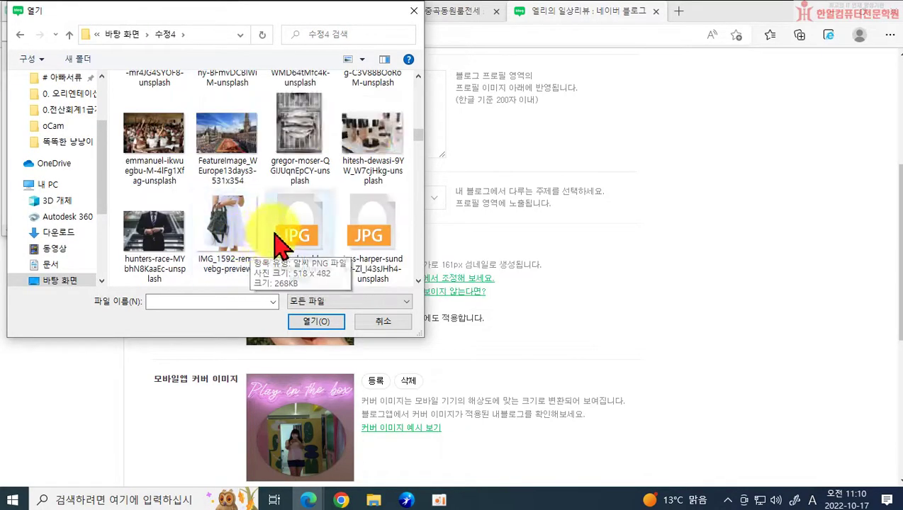
pyautogui.scroll(10, 282, 244)
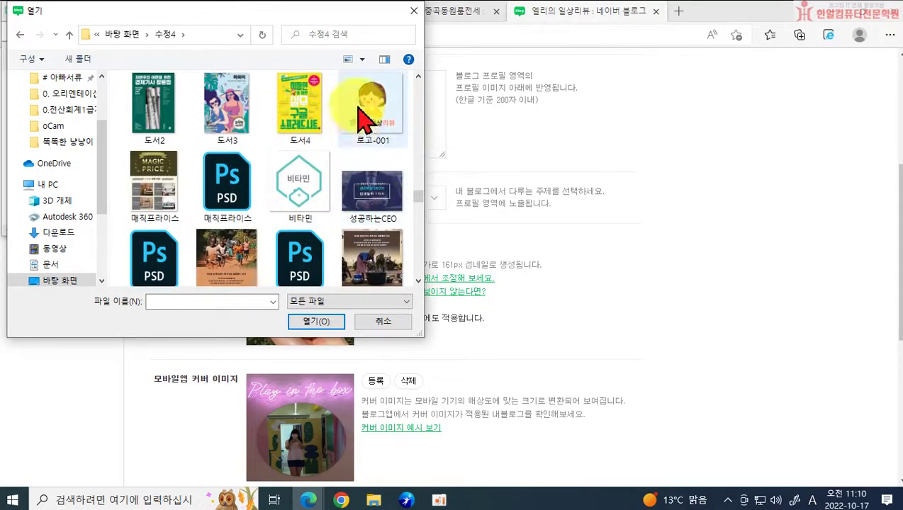
pyautogui.scroll(-3, 369, 142)
pyautogui.scroll(2, 333, 173)
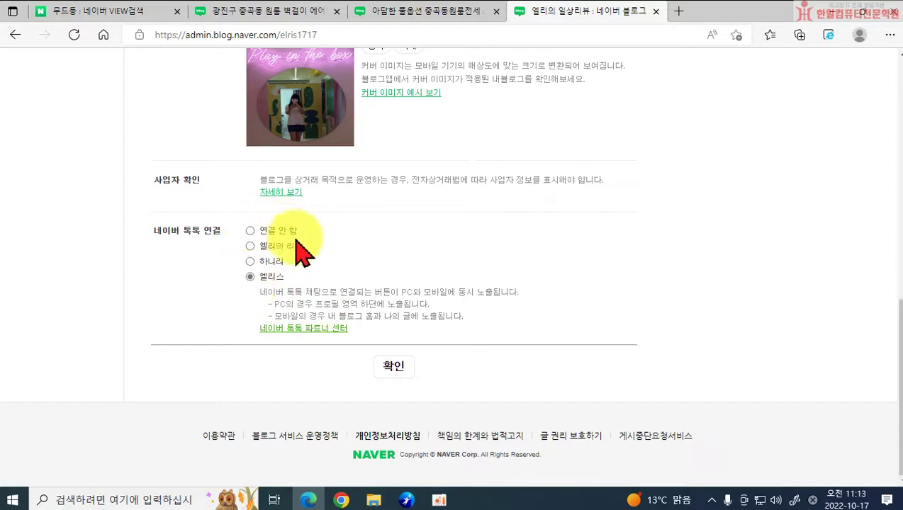
# Review the profile image, 모바일앱 커버 이미지, 사업자 확인 and 네이버 톡톡 연결 sections of 블로그 정보
pyautogui.scroll(1, 333, 289)
pyautogui.scroll(2, 336, 290)
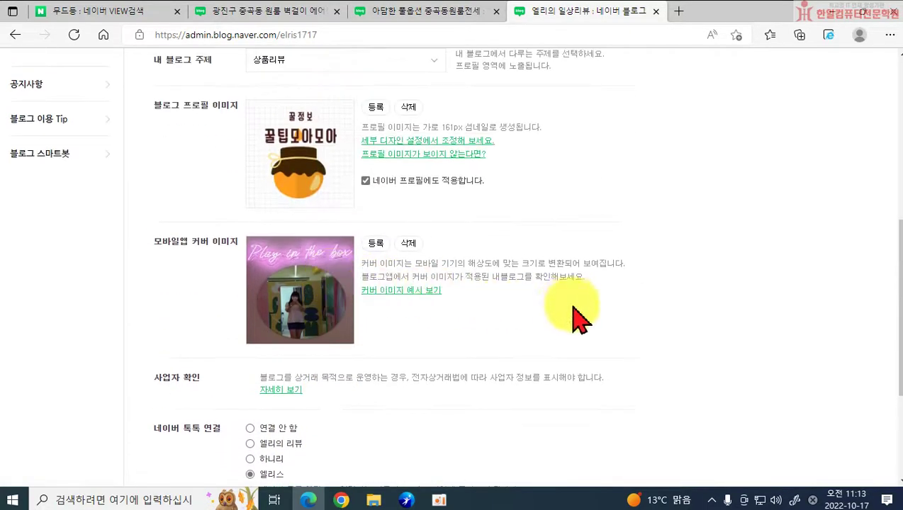
pyautogui.scroll(4, 574, 306)
pyautogui.scroll(-5, 556, 301)
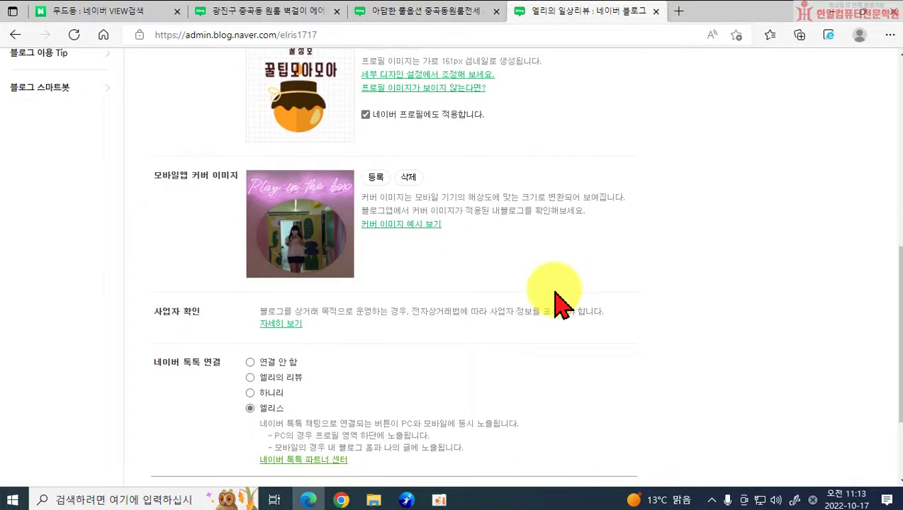
pyautogui.scroll(-2, 553, 301)
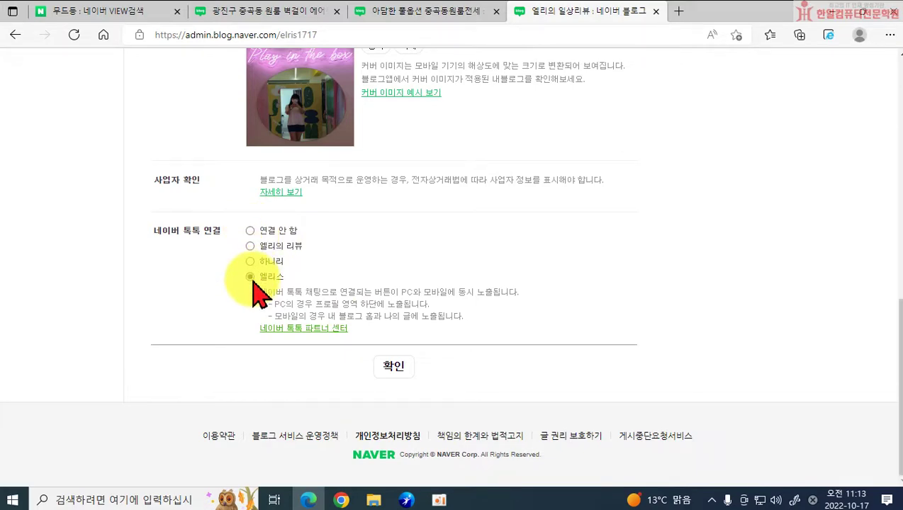
# Search Naver for 네이버톡톡파트너 in a new browser tab and open the 네이버톡톡 파트너센터 site
pyautogui.click(680, 12)
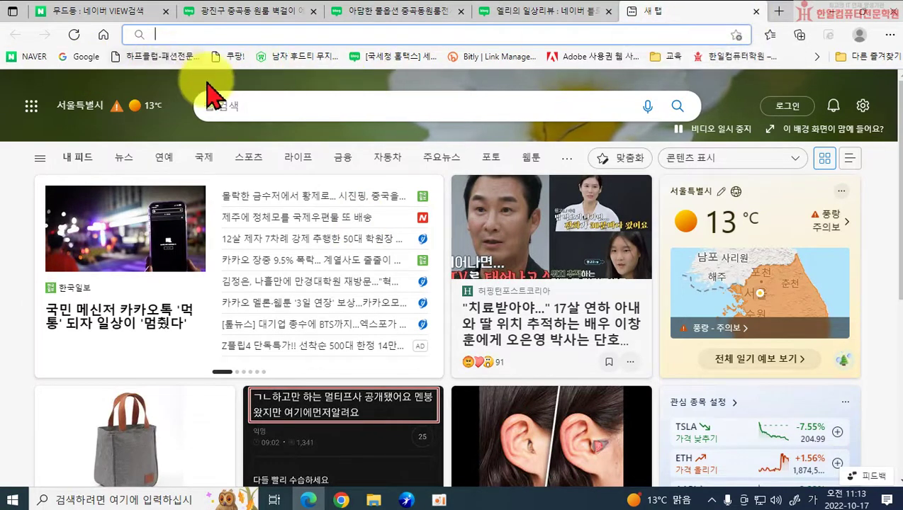
pyautogui.click(28, 56)
pyautogui.click(282, 134)
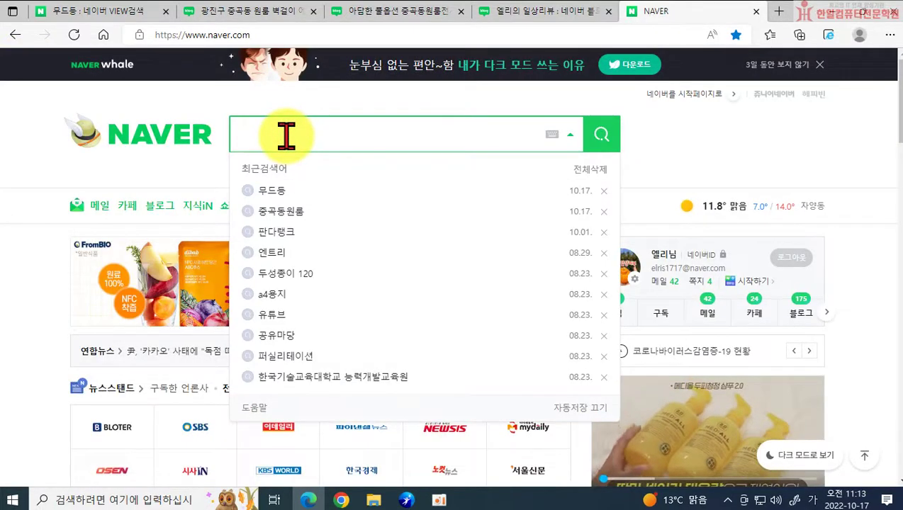
pyautogui.write('네이버 톡톡')
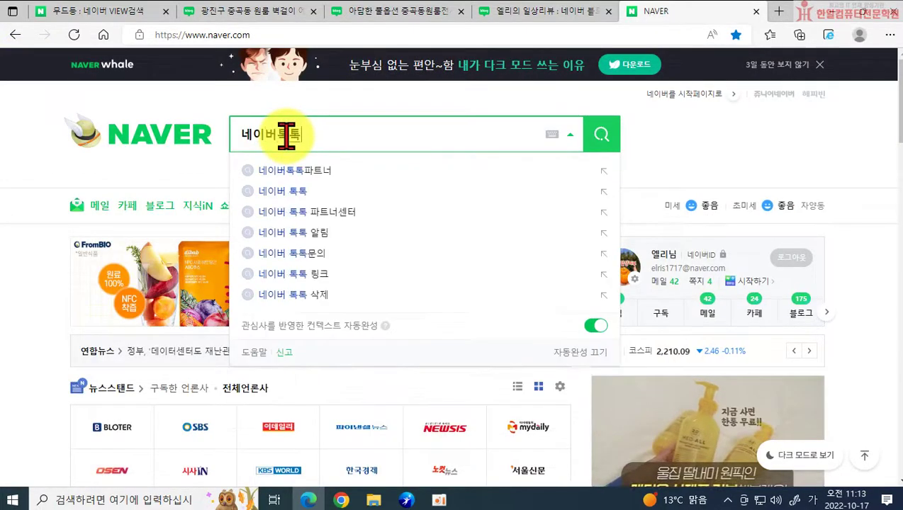
pyautogui.write('파트')
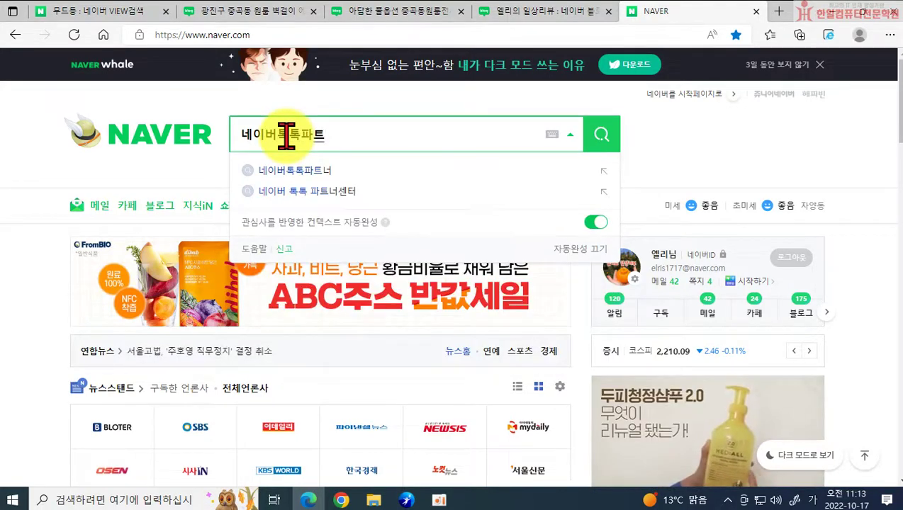
pyautogui.click(294, 171)
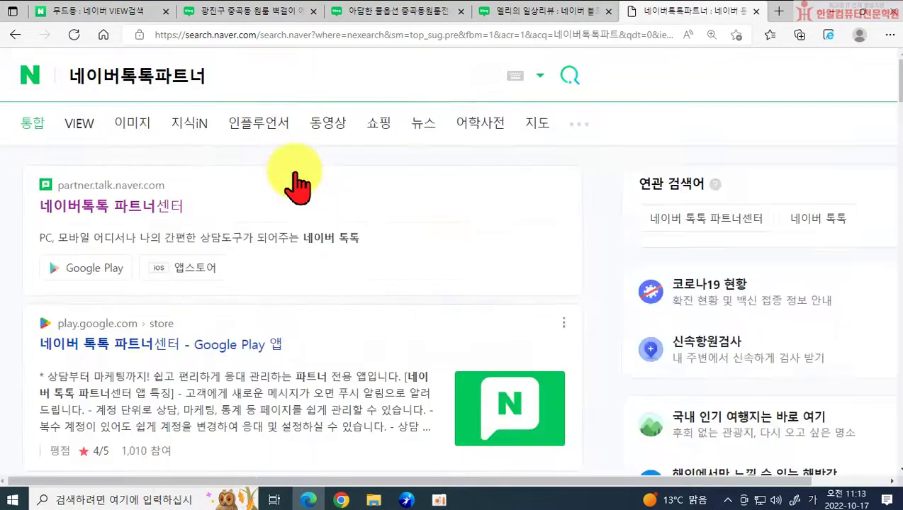
pyautogui.click(127, 207)
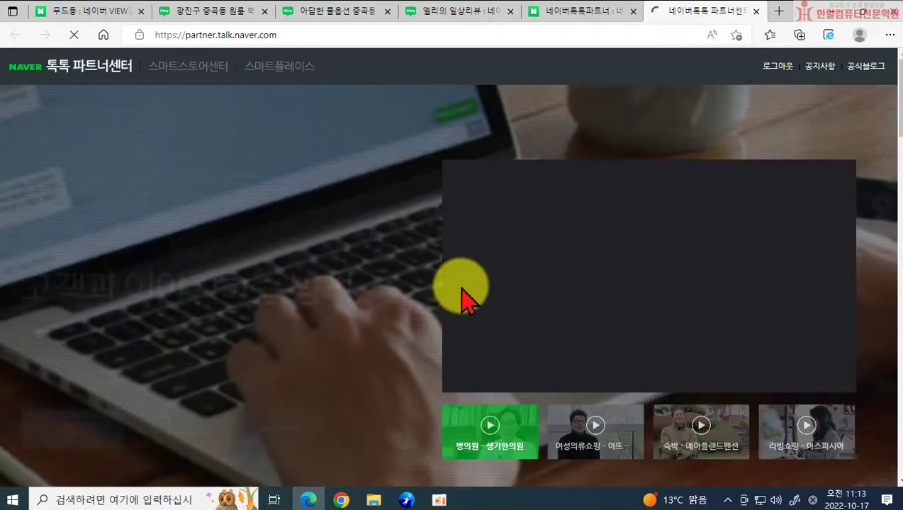
# View the 내 계정 page of the 톡톡 파트너센터, dismissing the phone verification dialog, and close the site
pyautogui.scroll(-2, 169, 303)
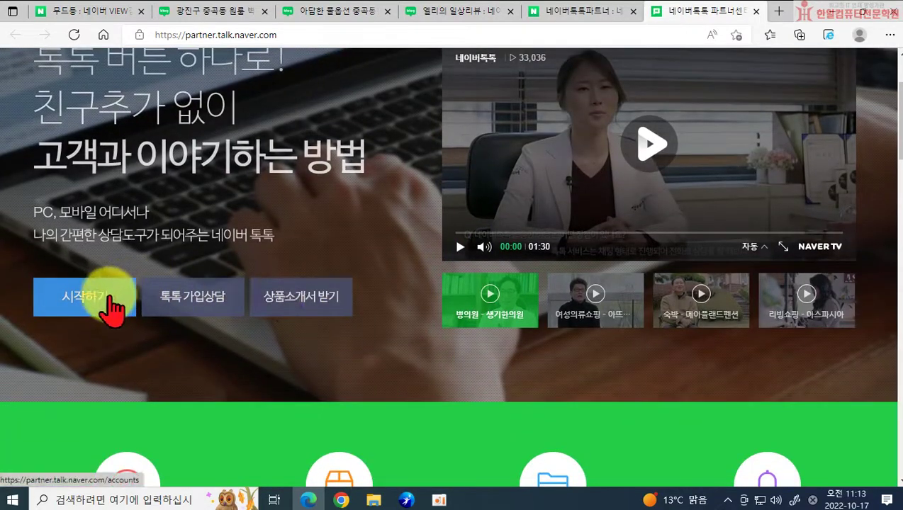
pyautogui.scroll(-2, 112, 309)
pyautogui.click(92, 188)
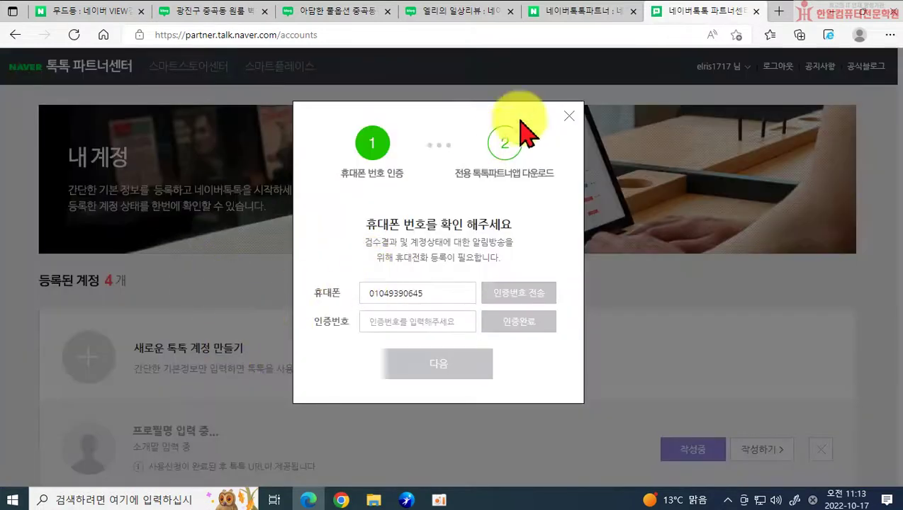
pyautogui.click(569, 119)
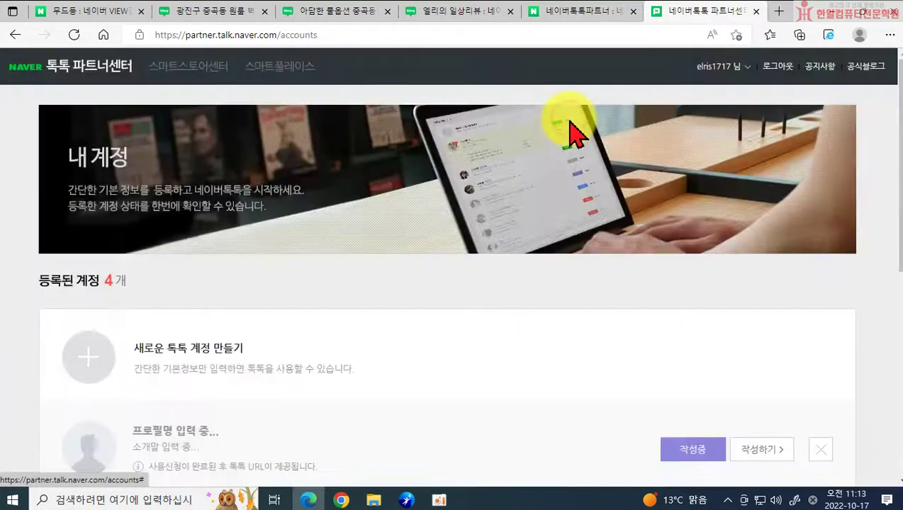
pyautogui.click(757, 12)
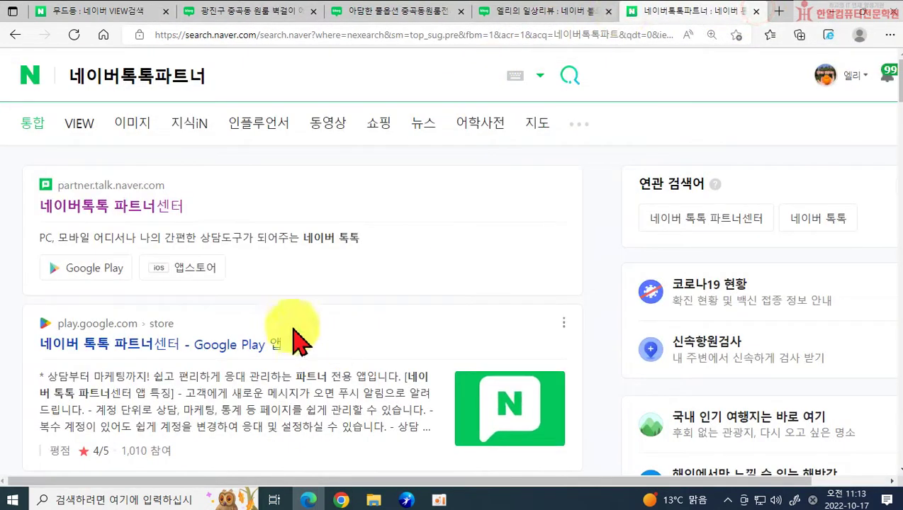
# Return to the 블로그 정보 page, save all its settings and check the updated entries
pyautogui.click(548, 14)
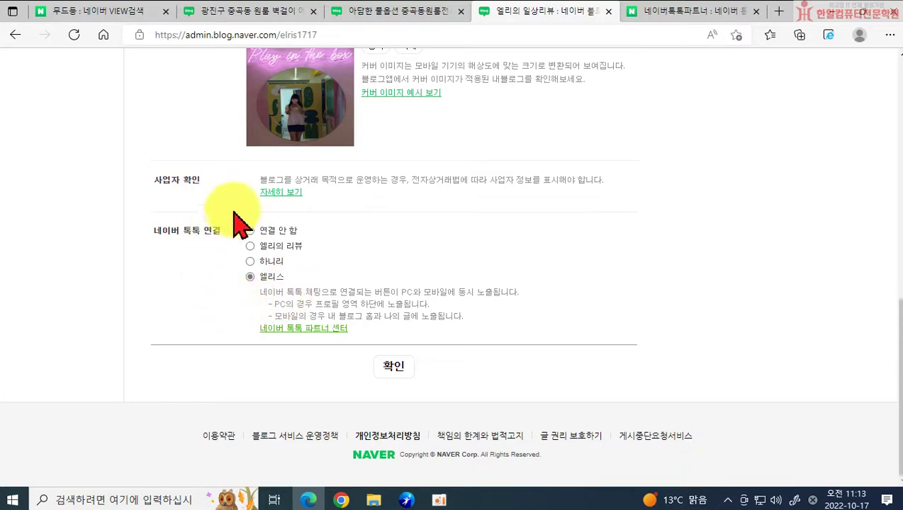
pyautogui.click(394, 366)
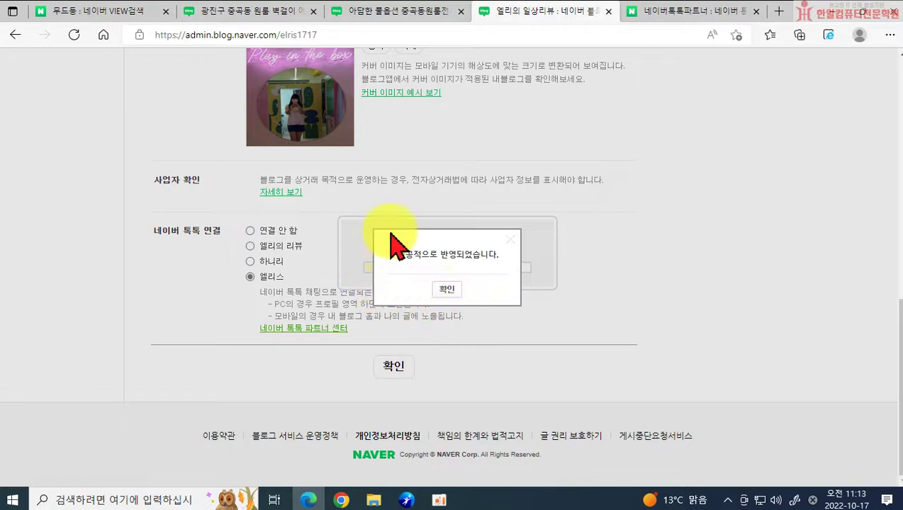
pyautogui.click(446, 290)
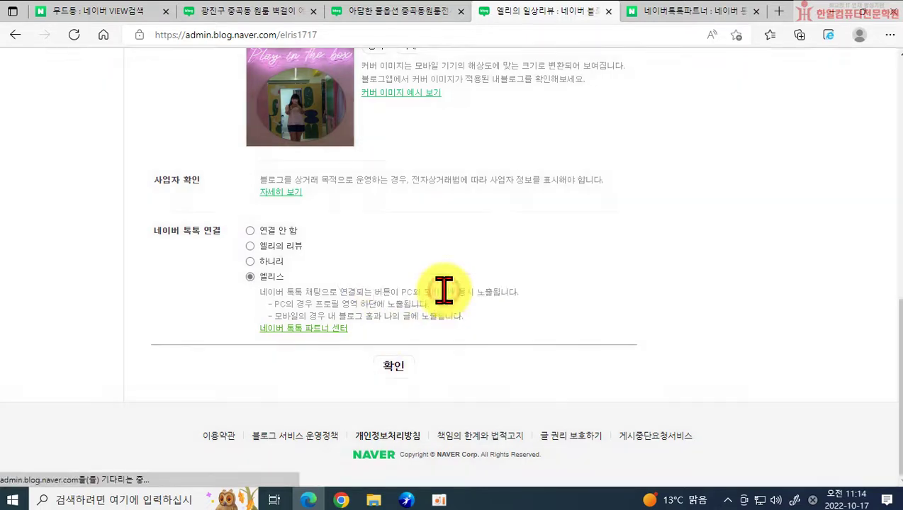
pyautogui.scroll(-9, 443, 291)
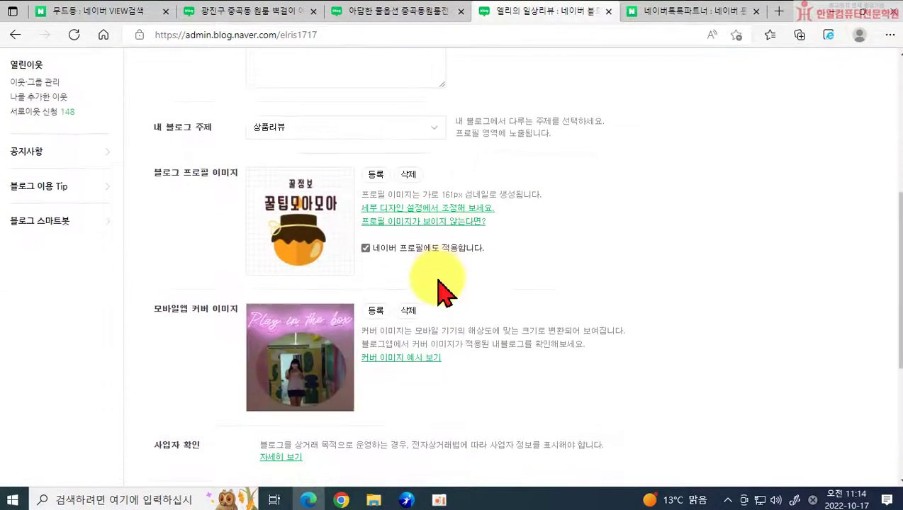
pyautogui.scroll(9, 439, 291)
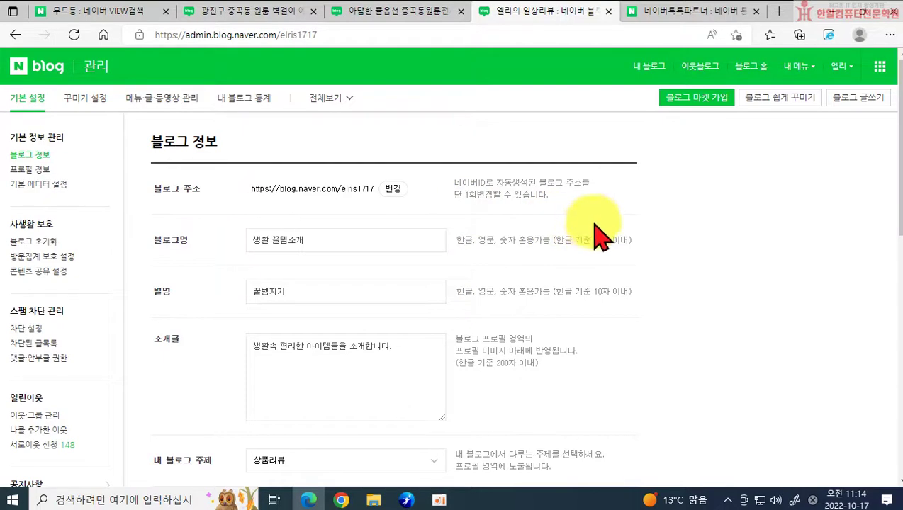
# Review the saved 블로그 정보 entries from the blog name to the 네이버 톡톡 연결 section
pyautogui.scroll(-3, 595, 228)
pyautogui.scroll(-2, 595, 227)
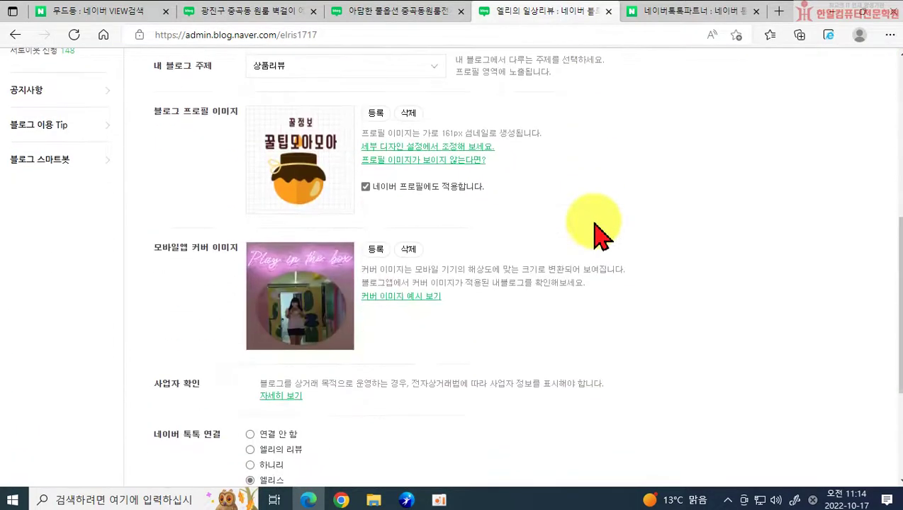
pyautogui.scroll(5, 595, 227)
pyautogui.scroll(-1, 595, 228)
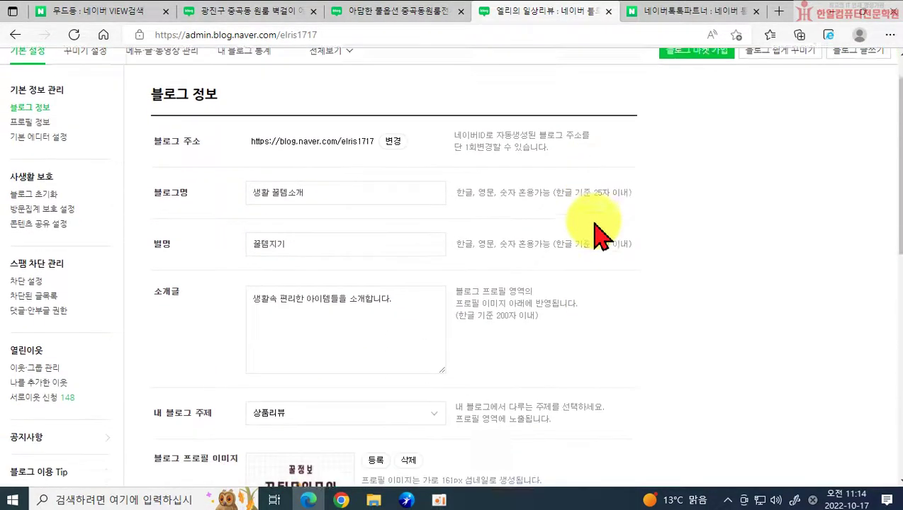
pyautogui.scroll(-2, 598, 234)
pyautogui.scroll(3, 599, 234)
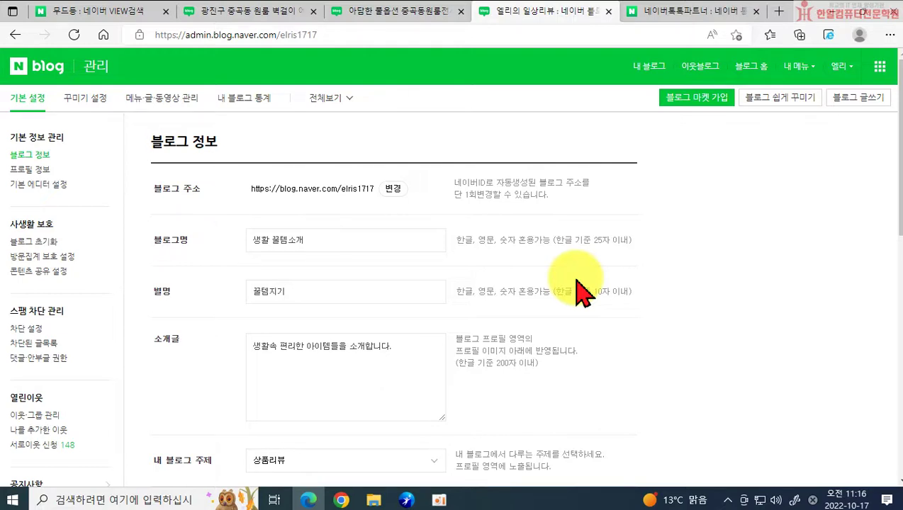
# Open the blog's own page and check its title, profile image, nickname, introduction and 톡톡하기 link
pyautogui.click(639, 74)
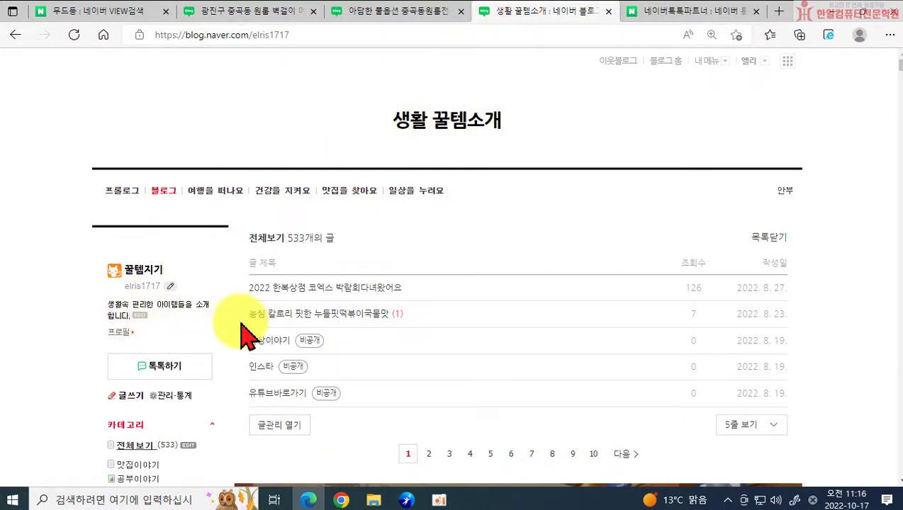
pyautogui.doubleClick(151, 401)
pyautogui.click(66, 386)
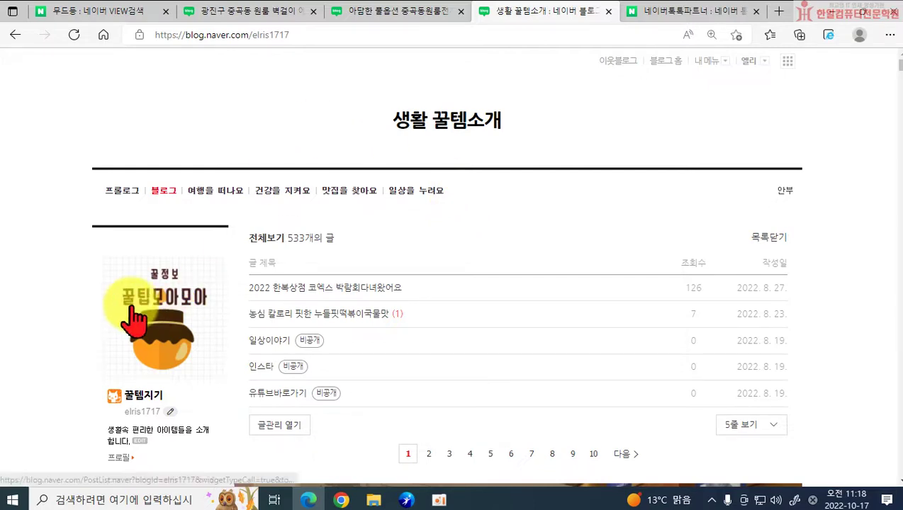
pyautogui.scroll(-2, 131, 326)
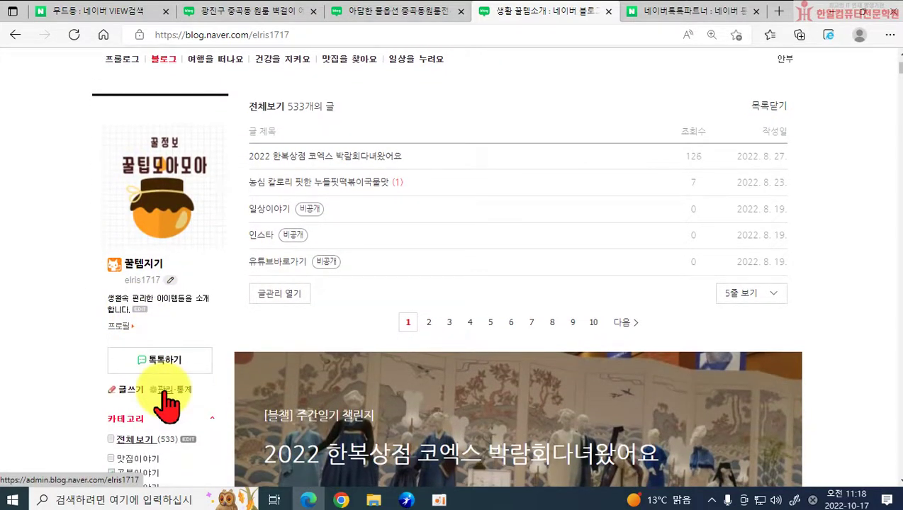
# Open 스킨 선택 in the blog's 꾸미기 설정 and browse the skins on pages 1 to 3
pyautogui.click(165, 391)
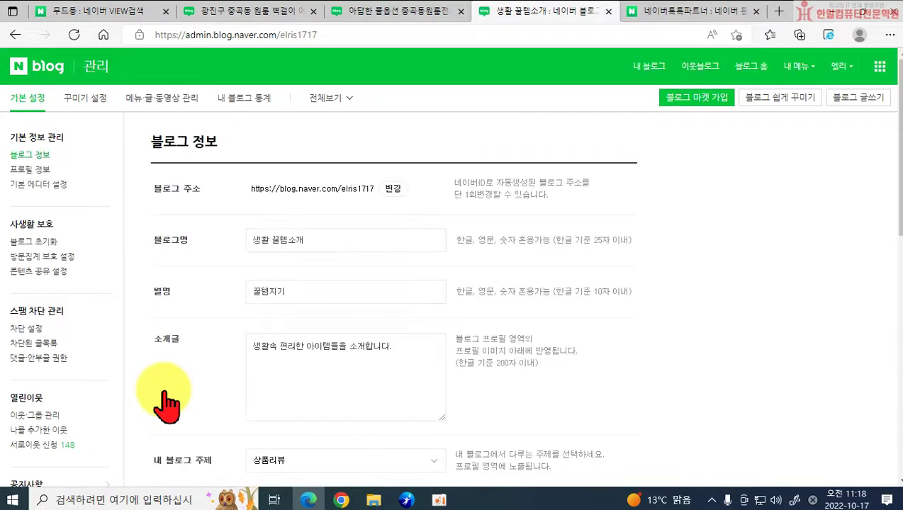
pyautogui.click(80, 102)
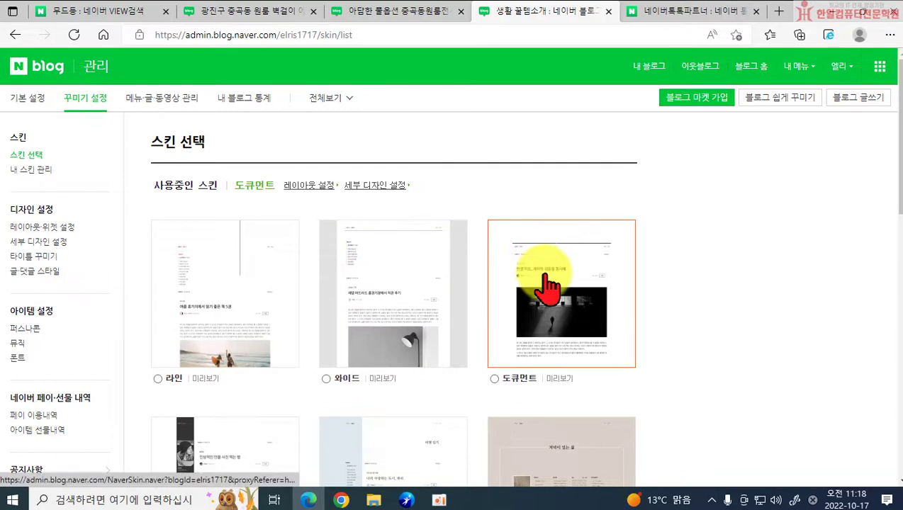
pyautogui.scroll(-3, 547, 283)
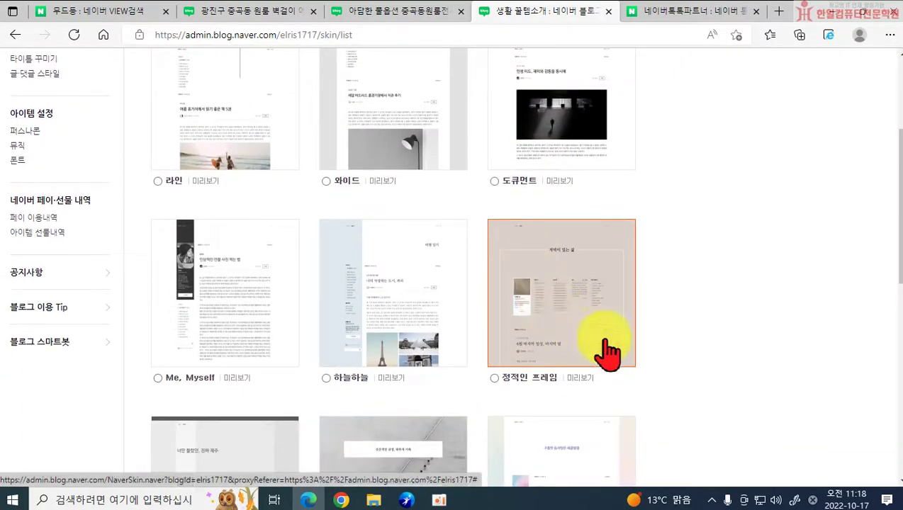
pyautogui.scroll(-5, 608, 353)
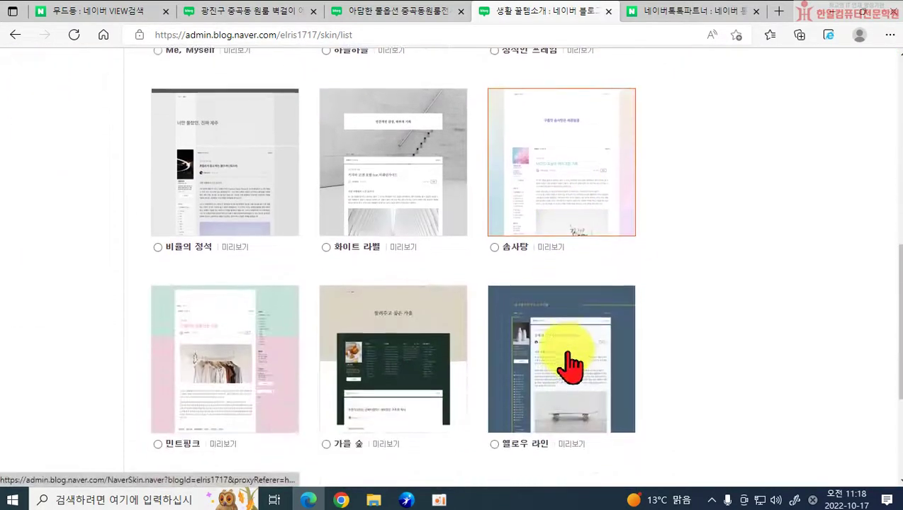
pyautogui.scroll(-1, 566, 360)
pyautogui.click(349, 432)
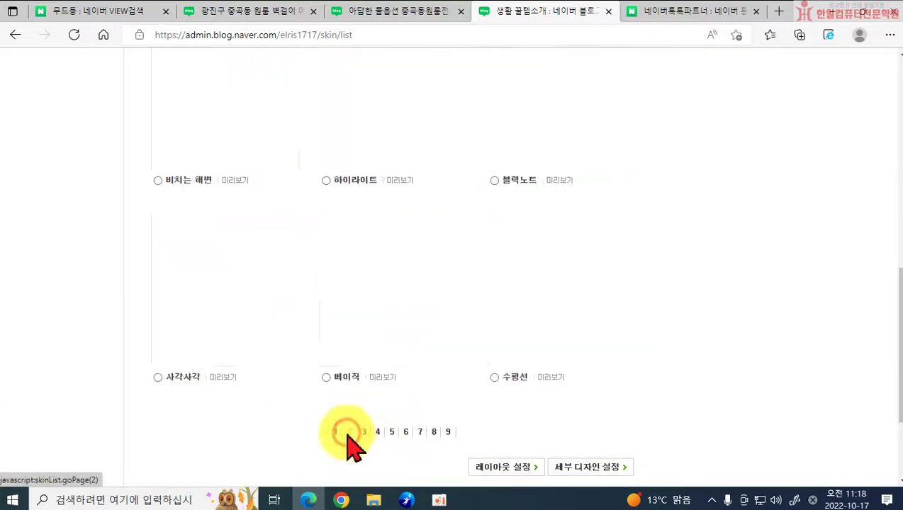
pyautogui.scroll(-7, 347, 408)
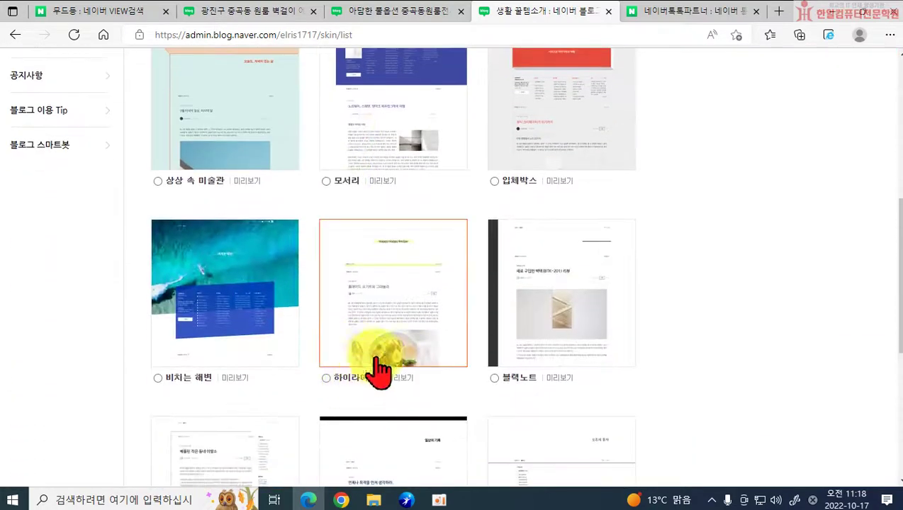
pyautogui.scroll(-4, 571, 347)
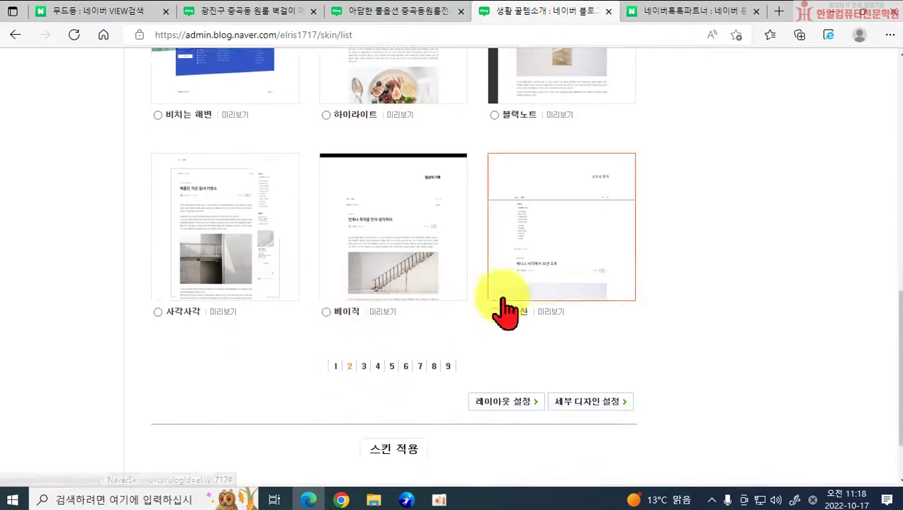
pyautogui.click(363, 366)
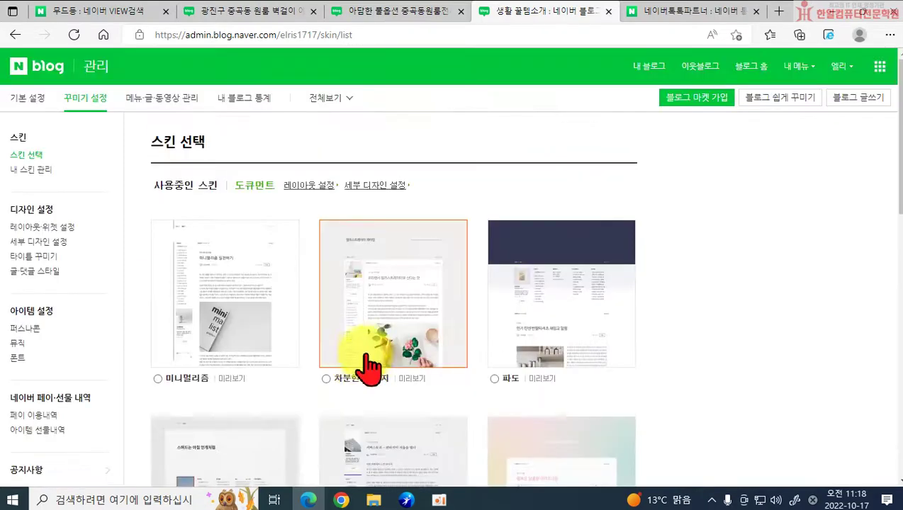
pyautogui.scroll(-8, 369, 365)
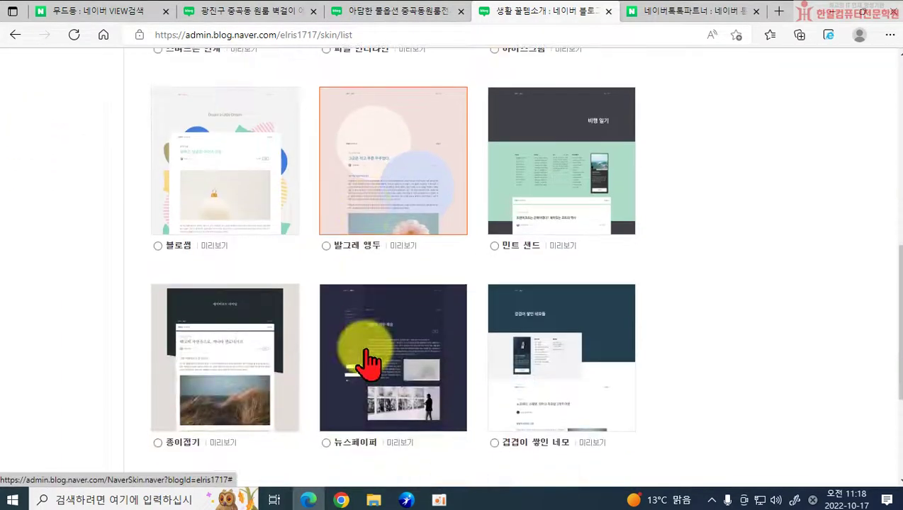
pyautogui.scroll(-1, 368, 363)
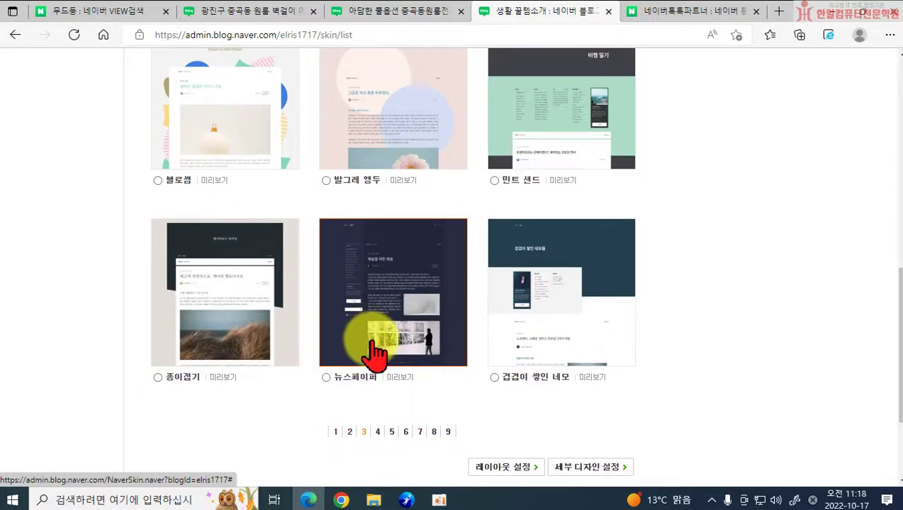
# Return to page 1 of the skins, apply the 하늘하늘 skin and view it on the blog
pyautogui.click(335, 431)
pyautogui.scroll(-3, 350, 383)
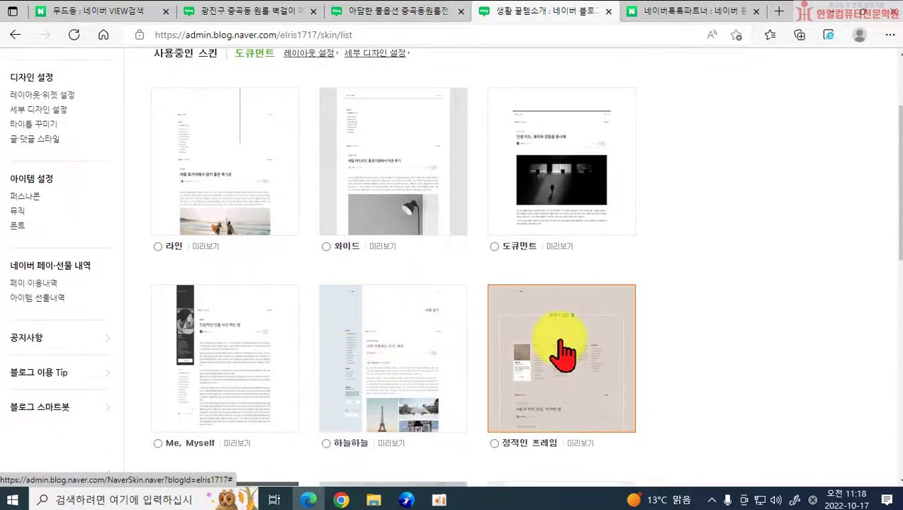
pyautogui.scroll(-1, 564, 357)
pyautogui.scroll(-7, 525, 432)
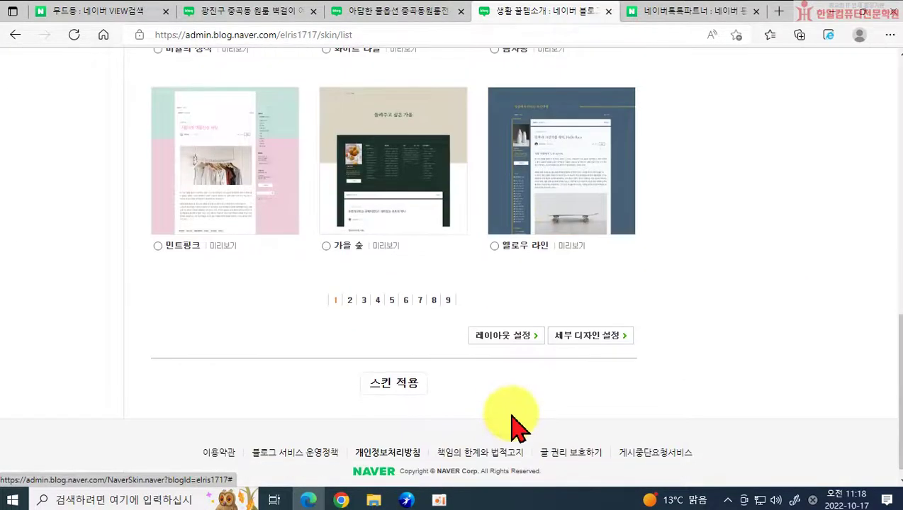
pyautogui.scroll(8, 518, 424)
pyautogui.scroll(2, 499, 403)
pyautogui.scroll(-1, 461, 419)
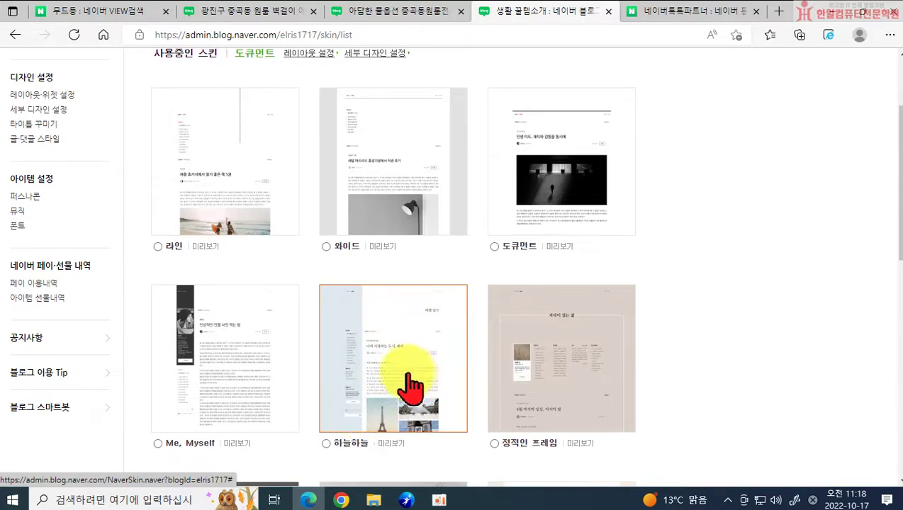
pyautogui.scroll(-2, 397, 375)
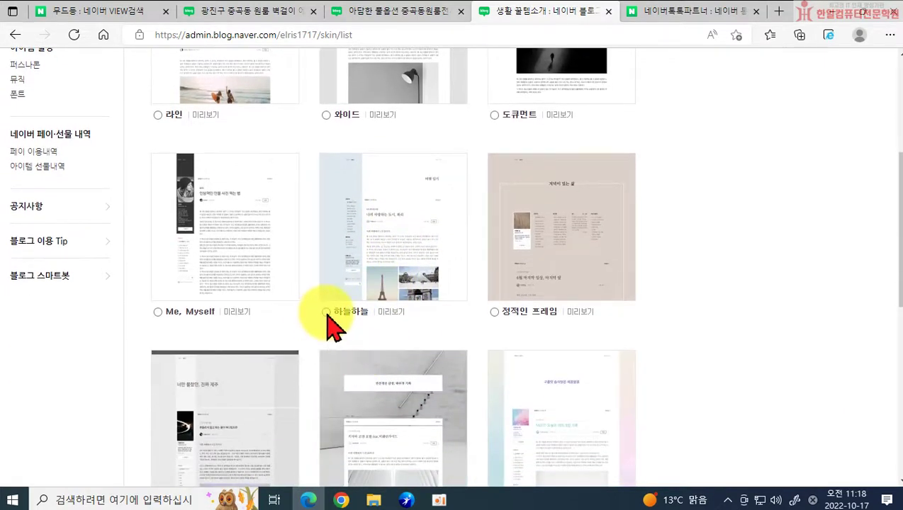
pyautogui.click(325, 313)
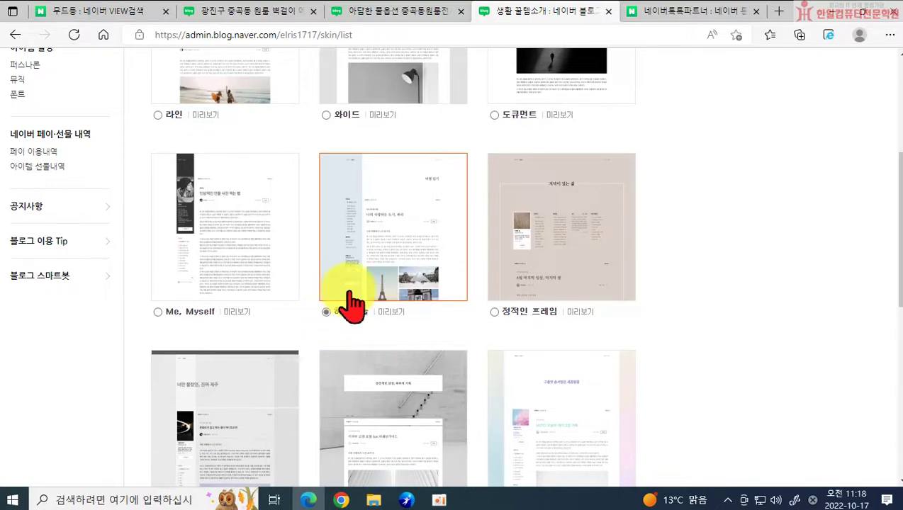
pyautogui.scroll(-7, 352, 305)
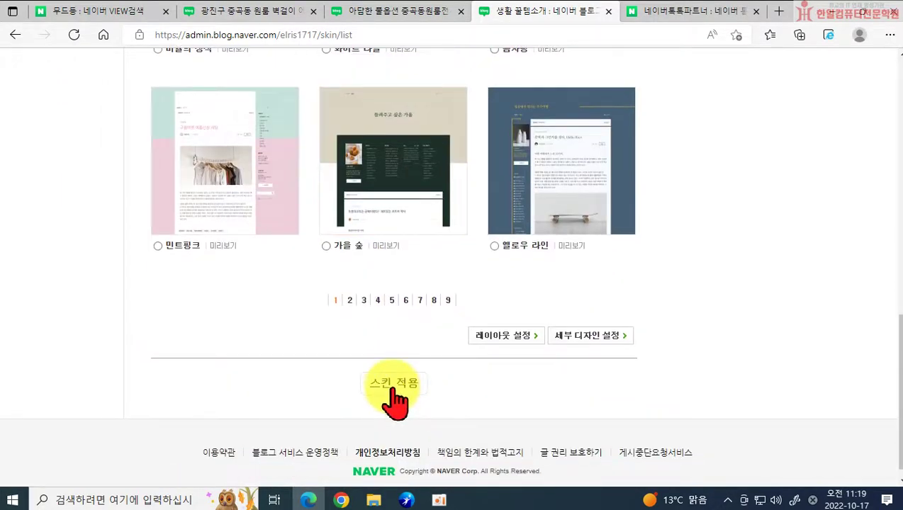
pyautogui.click(388, 386)
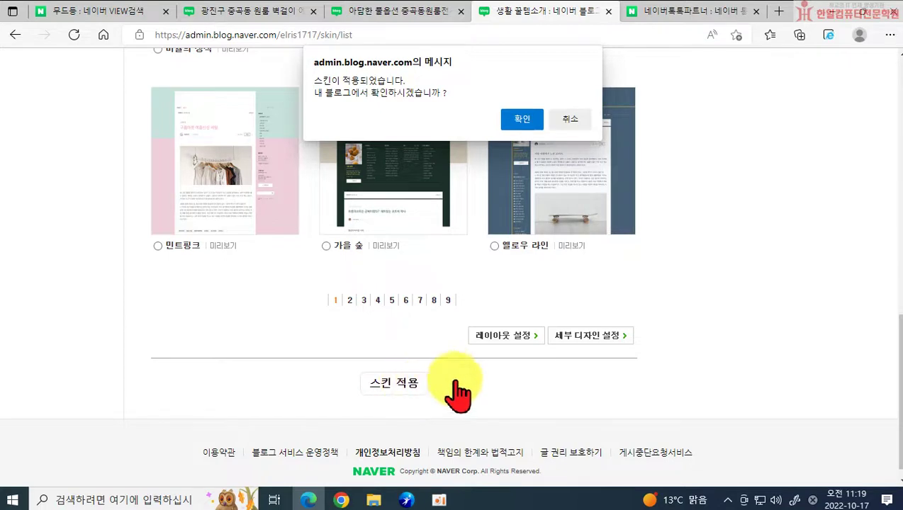
pyautogui.click(521, 119)
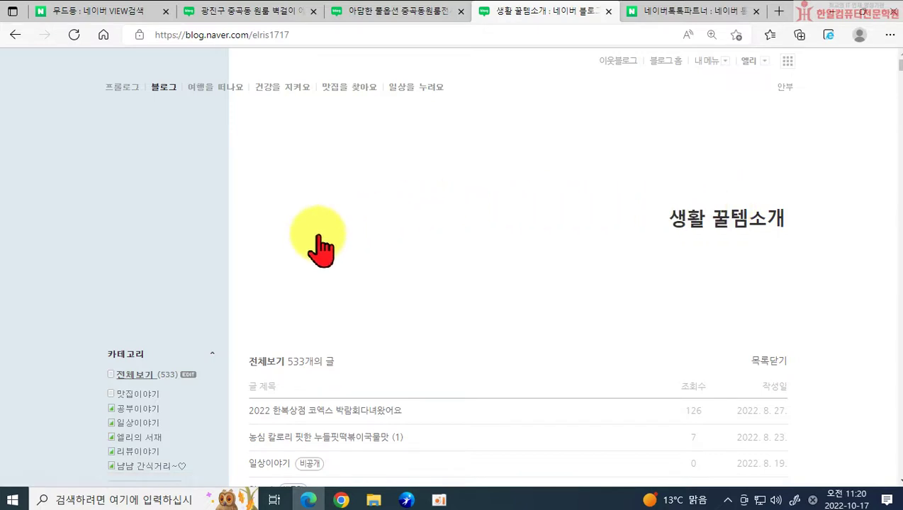
# Open 레이아웃·위젯 설정 in blog management and switch to the first layout, with the title above a single left sidebar
pyautogui.click(706, 64)
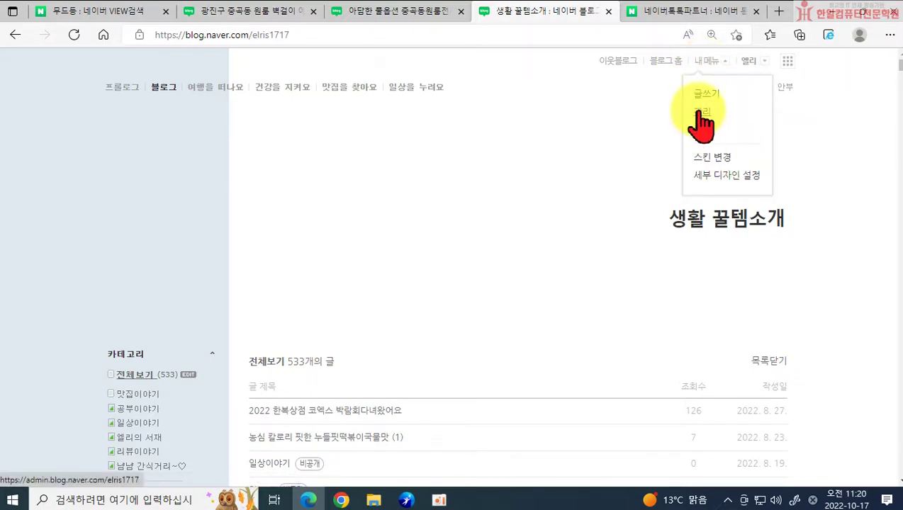
pyautogui.click(700, 113)
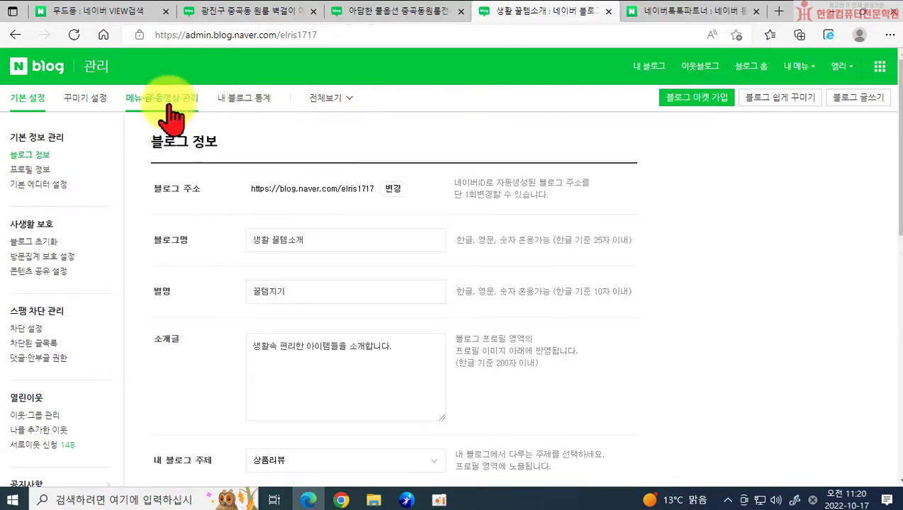
pyautogui.click(84, 97)
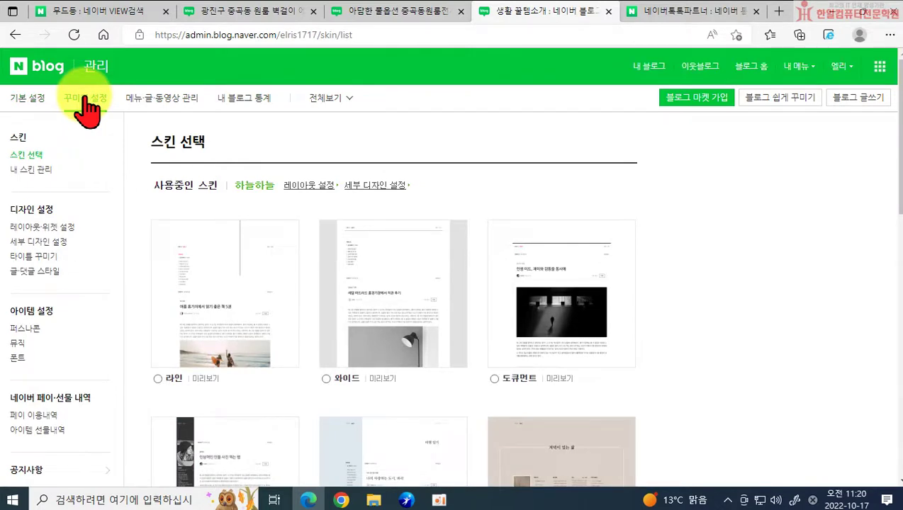
pyautogui.click(40, 227)
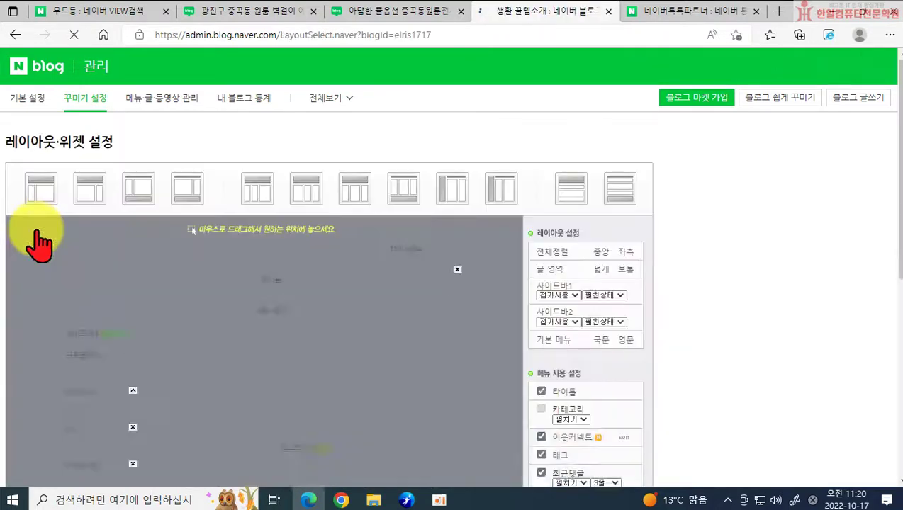
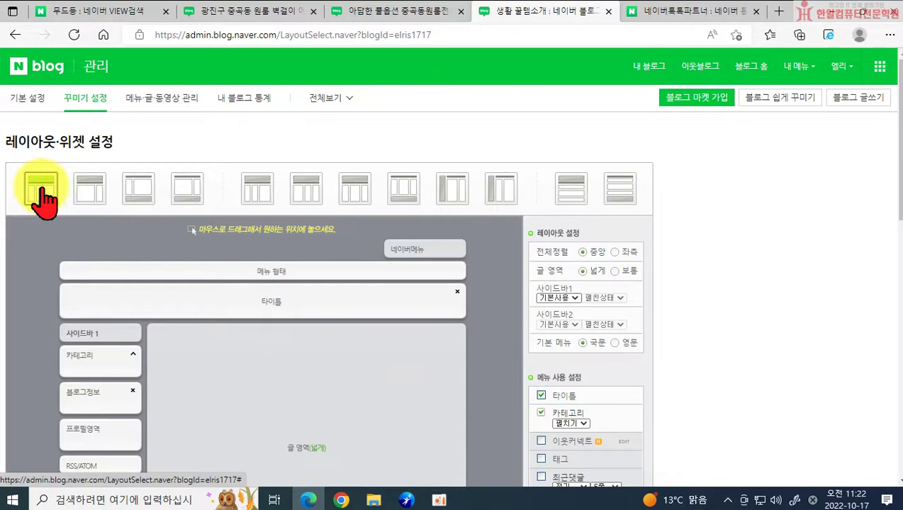
pyautogui.click(41, 187)
pyautogui.click(520, 144)
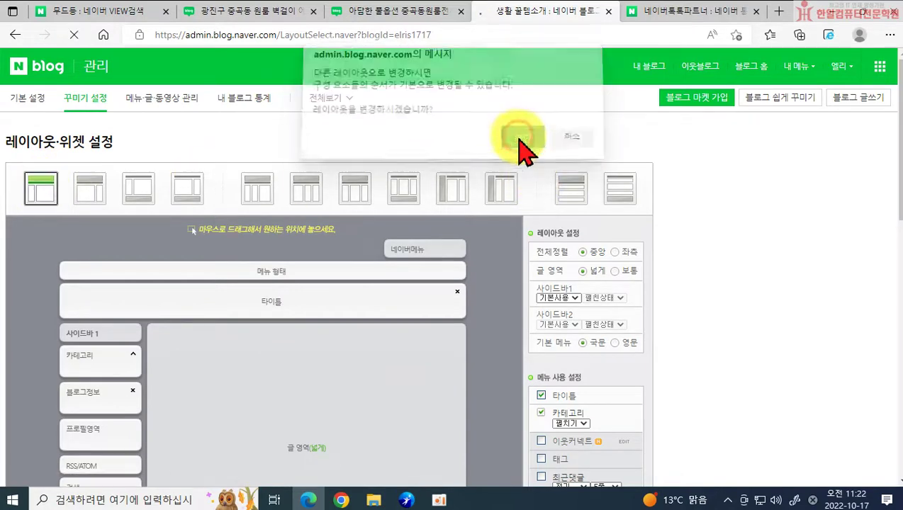
# Review the arrangement of the new layout and remove the 블로그정보 item from 사이드바 1
pyautogui.scroll(-2, 487, 207)
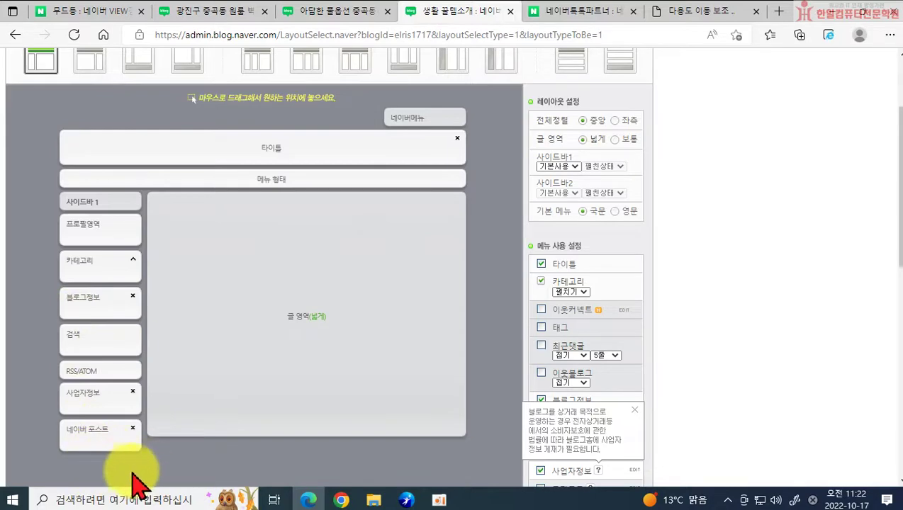
pyautogui.scroll(3, 427, 410)
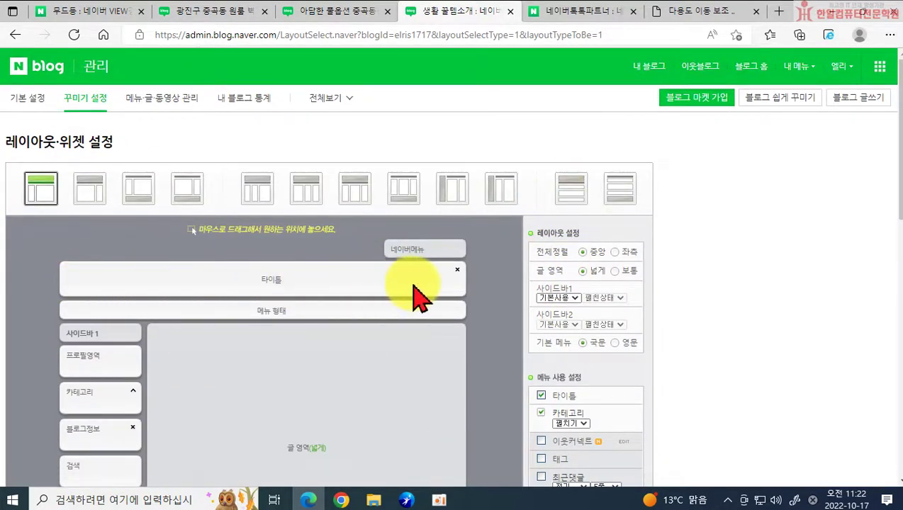
pyautogui.scroll(-2, 304, 418)
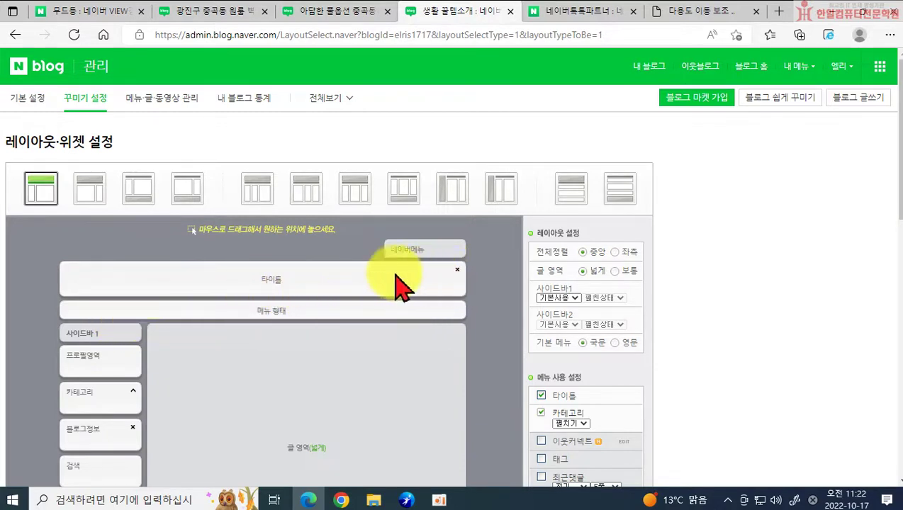
pyautogui.moveTo(148, 310)
pyautogui.mouseDown()
pyautogui.moveTo(146, 272)
pyautogui.moveTo(149, 313)
pyautogui.moveTo(164, 264)
pyautogui.moveTo(161, 304)
pyautogui.mouseUp()
pyautogui.scroll(-2, 170, 333)
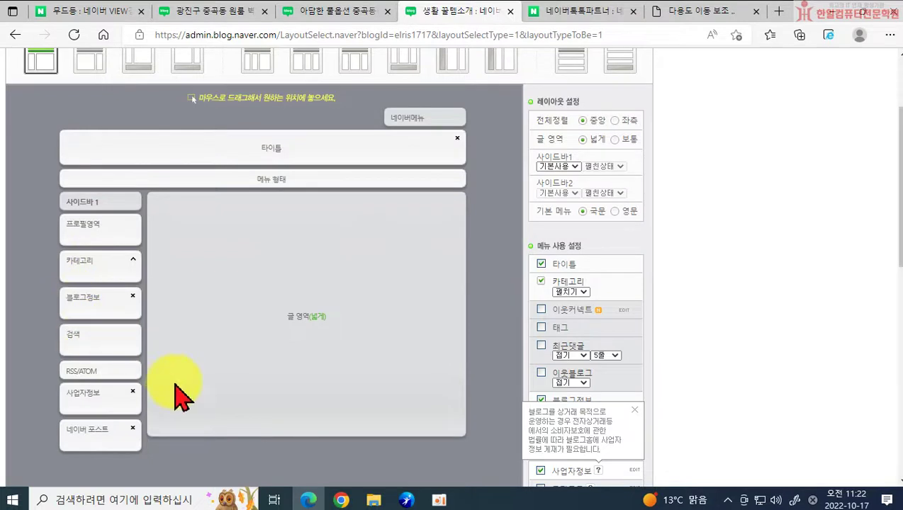
pyautogui.click(133, 296)
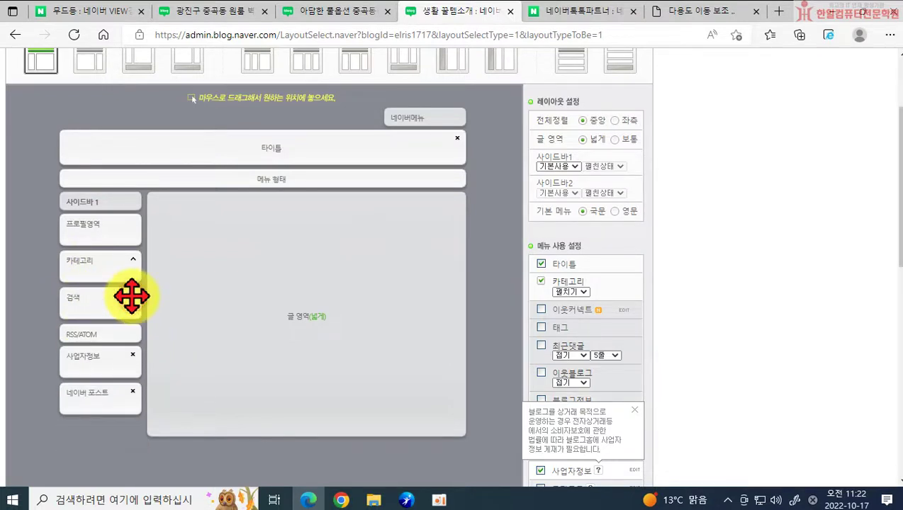
# Remove the 네이버 포스트 item from 사이드바 1 and dismiss the notice about 사업자정보
pyautogui.click(133, 392)
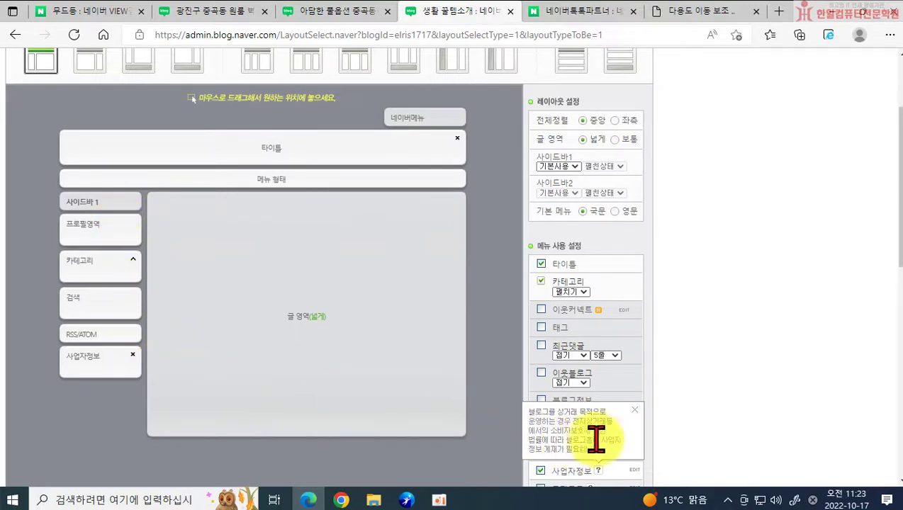
pyautogui.click(631, 409)
# Try out the 시계 and 환율 widgets in 사이드바 1 and take each one out again
pyautogui.scroll(-3, 575, 284)
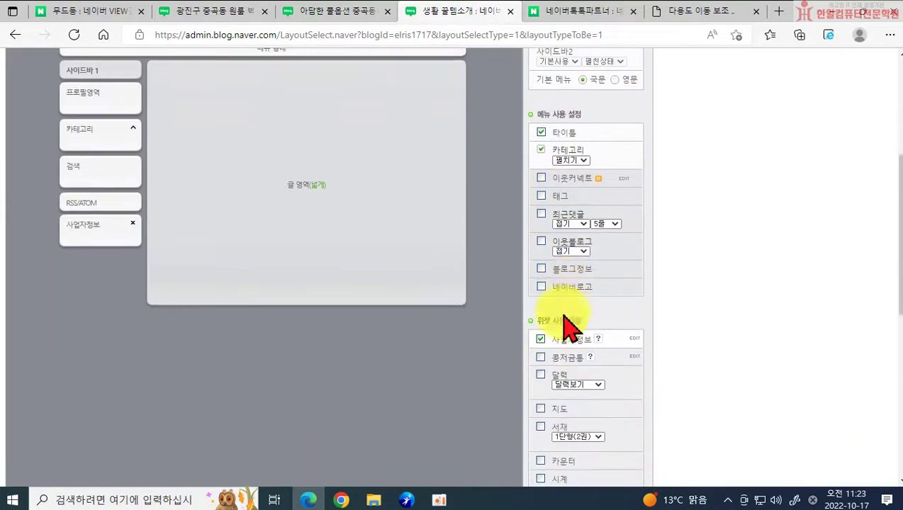
pyautogui.scroll(-2, 563, 327)
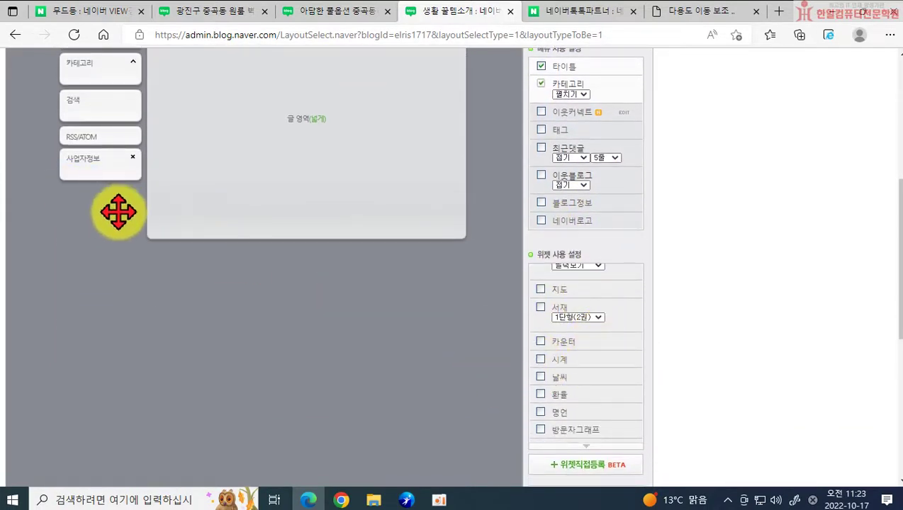
pyautogui.click(541, 360)
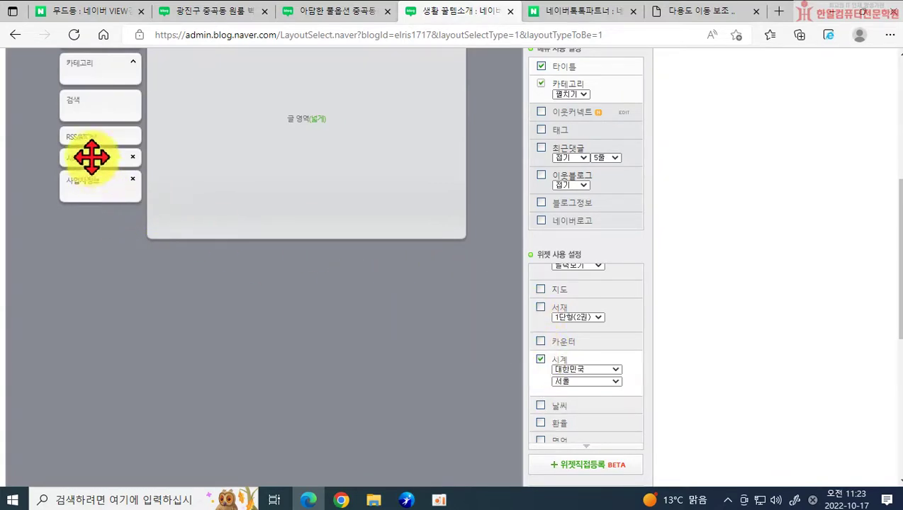
pyautogui.click(602, 372)
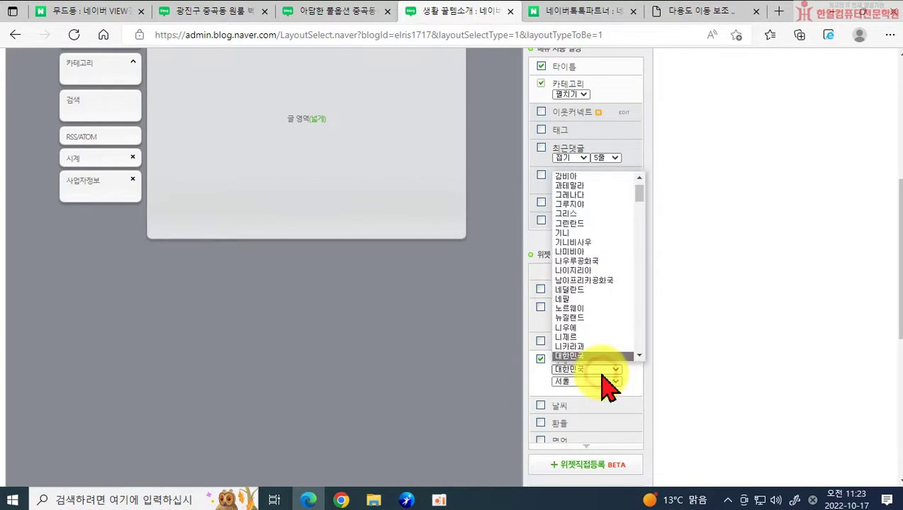
pyautogui.click(602, 374)
pyautogui.click(541, 360)
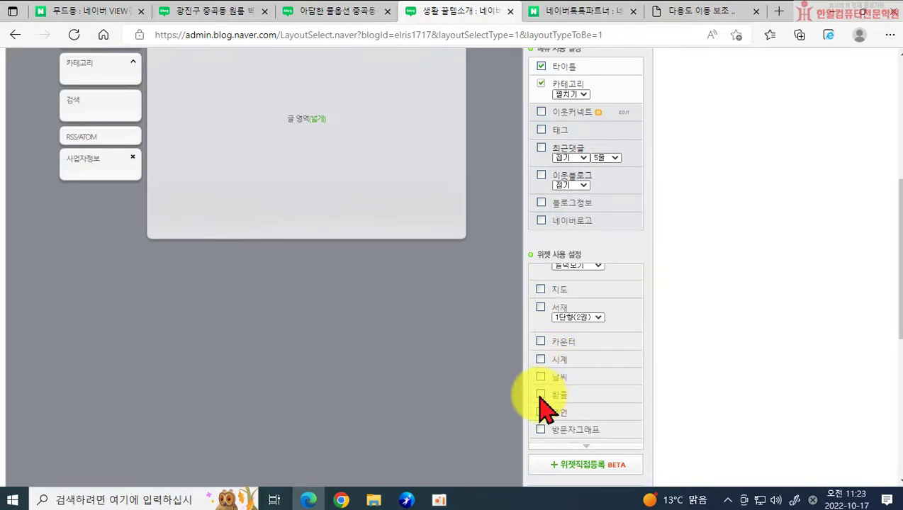
pyautogui.click(540, 395)
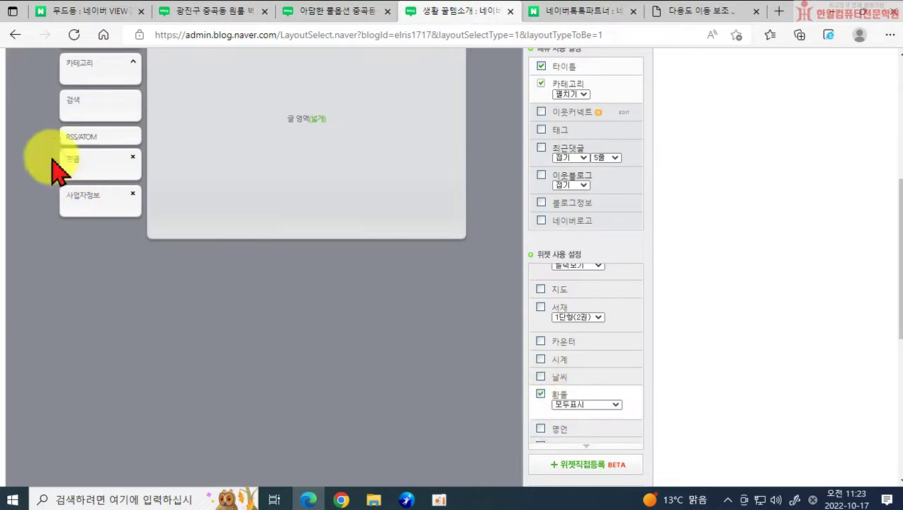
pyautogui.click(539, 394)
# Add the 날씨 widget set to 오늘 and 서울, and apply the layout to the blog
pyautogui.click(541, 378)
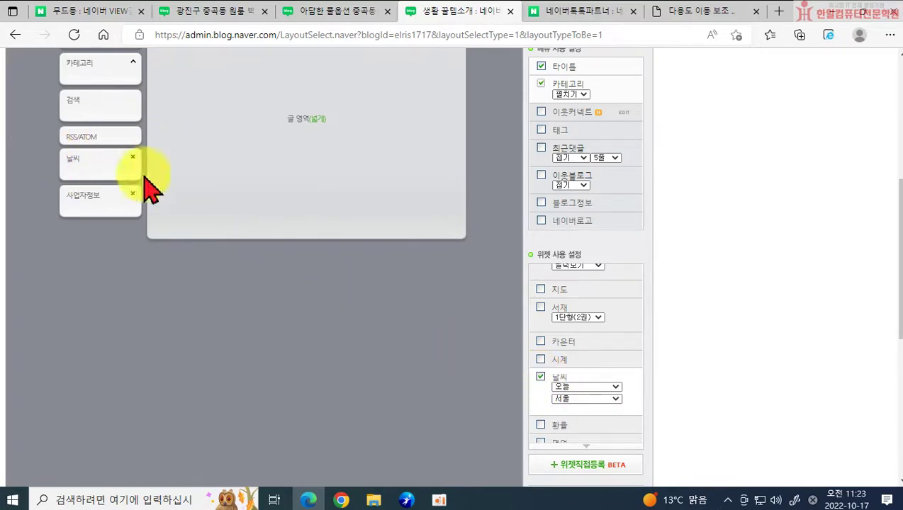
pyautogui.scroll(-5, 721, 289)
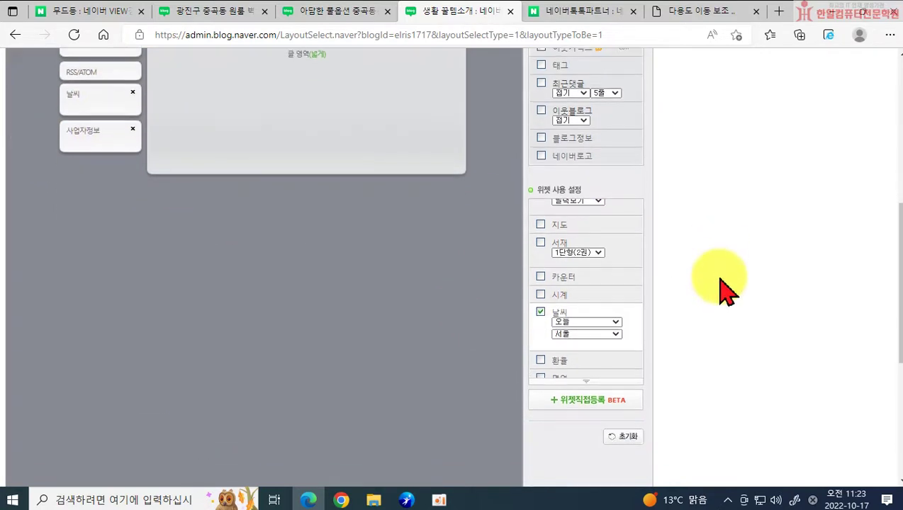
pyautogui.scroll(2, 602, 273)
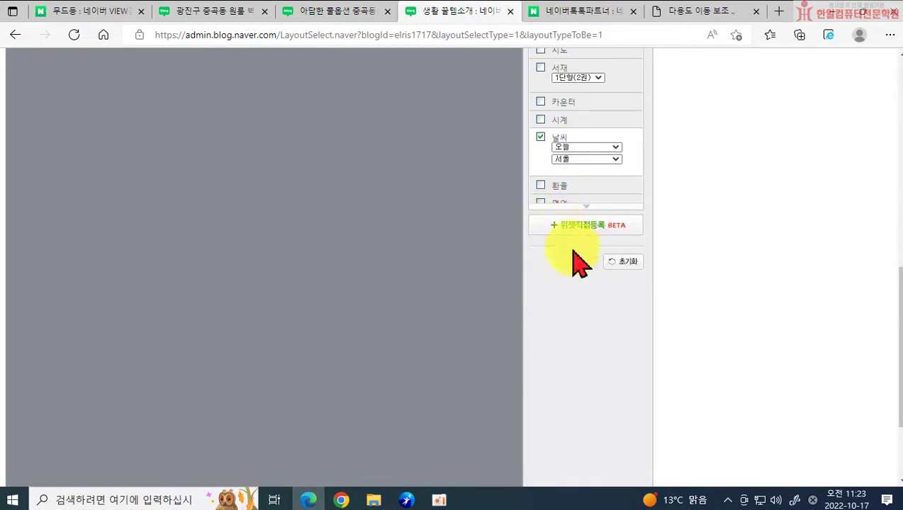
pyautogui.scroll(-2, 539, 283)
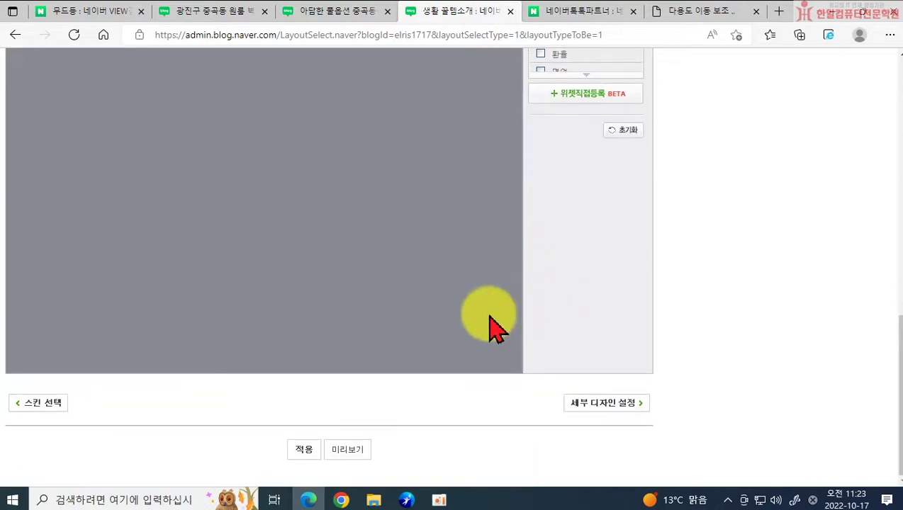
pyautogui.click(302, 451)
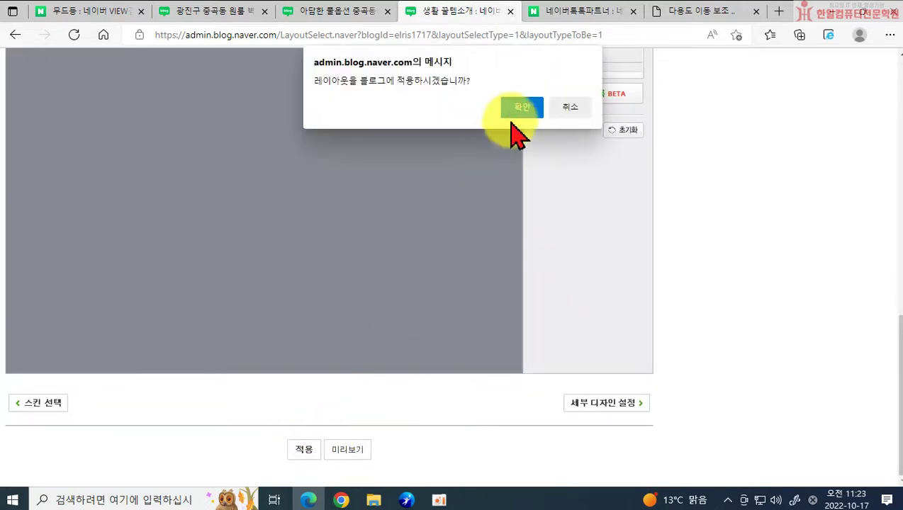
pyautogui.click(518, 108)
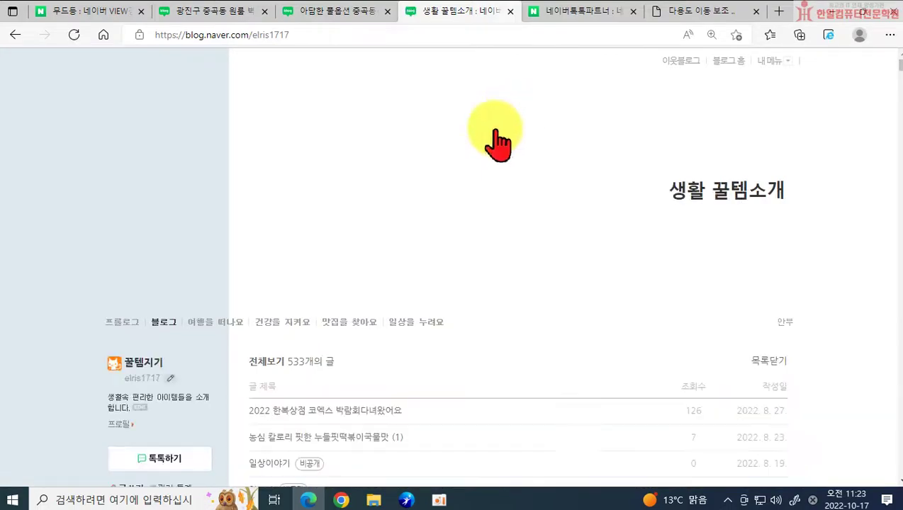
# Examine the sidebar of the published blog, including its profile, category list, search box, weather widget and business information
pyautogui.scroll(-10, 191, 363)
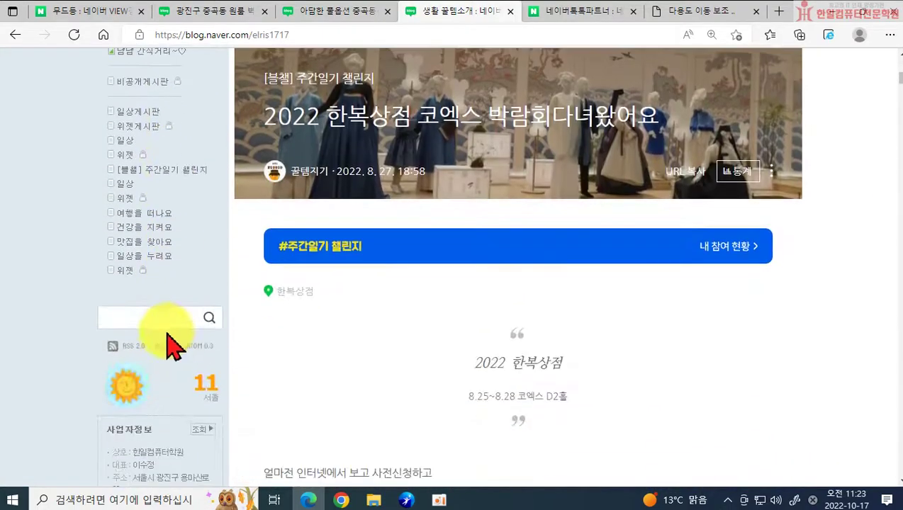
pyautogui.scroll(-1, 181, 383)
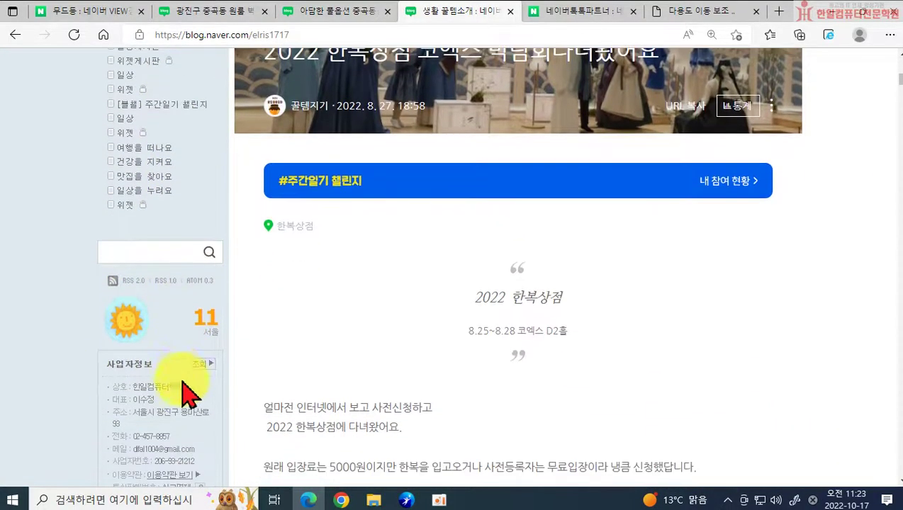
pyautogui.scroll(2, 174, 347)
pyautogui.scroll(4, 172, 342)
pyautogui.scroll(-3, 172, 340)
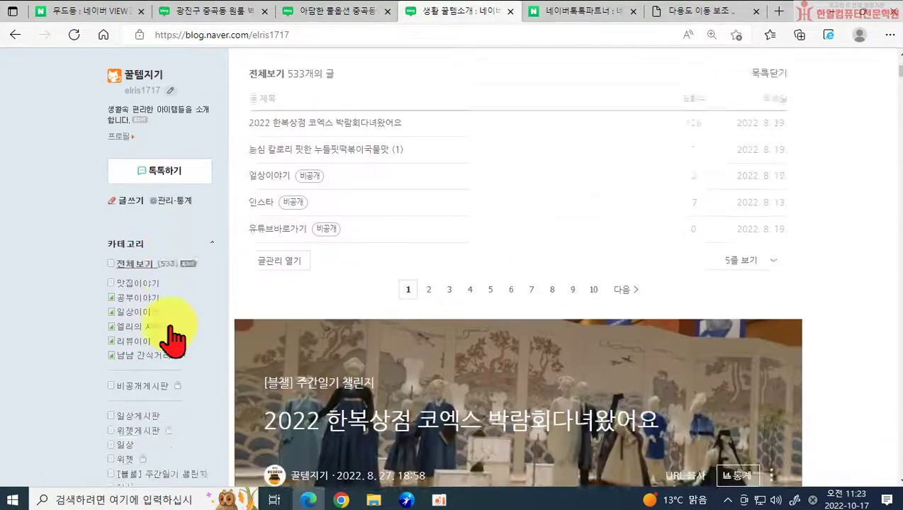
pyautogui.scroll(-4, 173, 340)
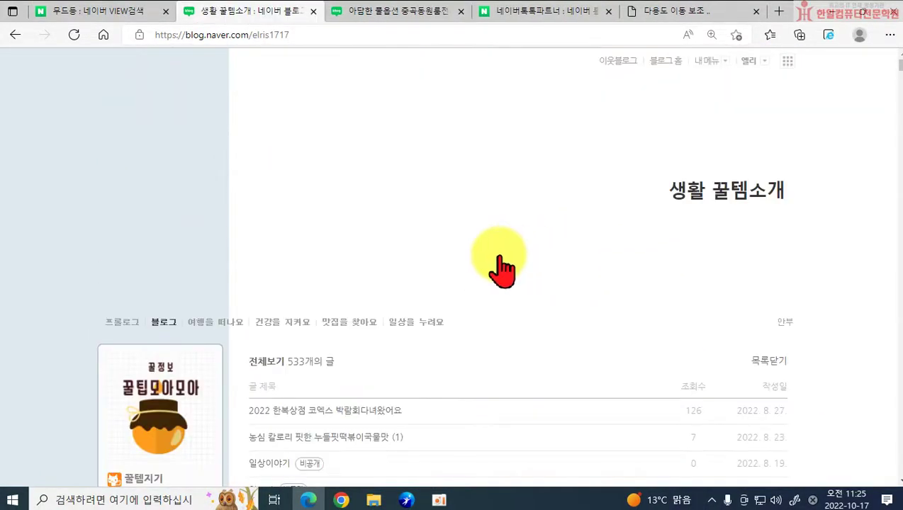
pyautogui.scroll(-7, 499, 270)
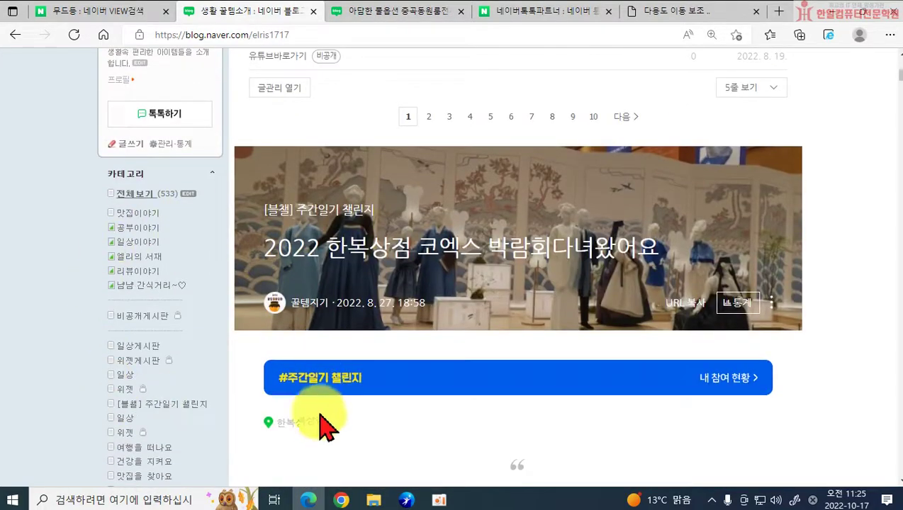
pyautogui.scroll(-1, 279, 365)
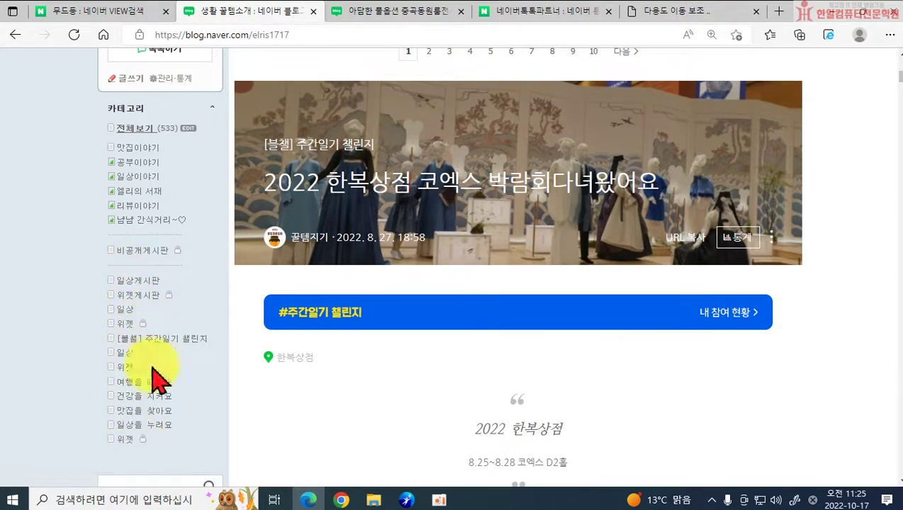
pyautogui.scroll(3, 152, 287)
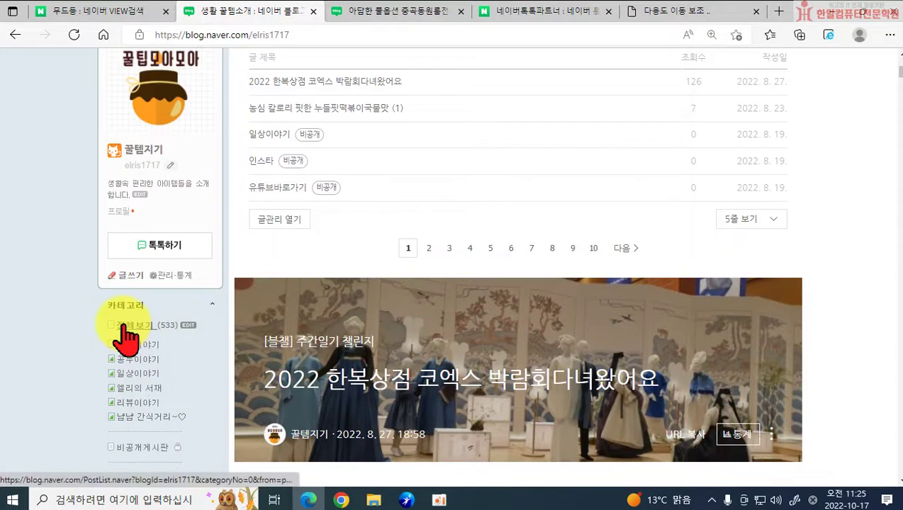
# Open the blog's category settings from the sidebar category list and add a category named 여행을 떠나요
pyautogui.click(186, 326)
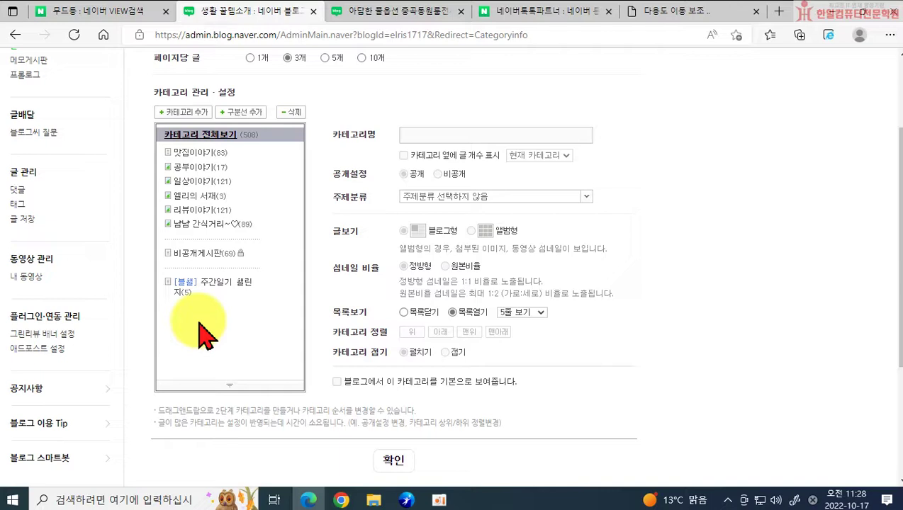
pyautogui.click(183, 113)
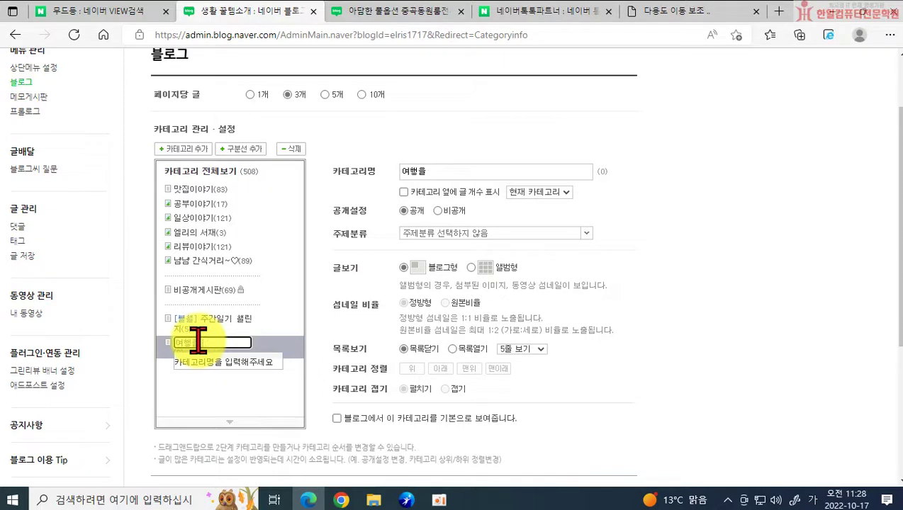
pyautogui.write('요')
pyautogui.press('Return')
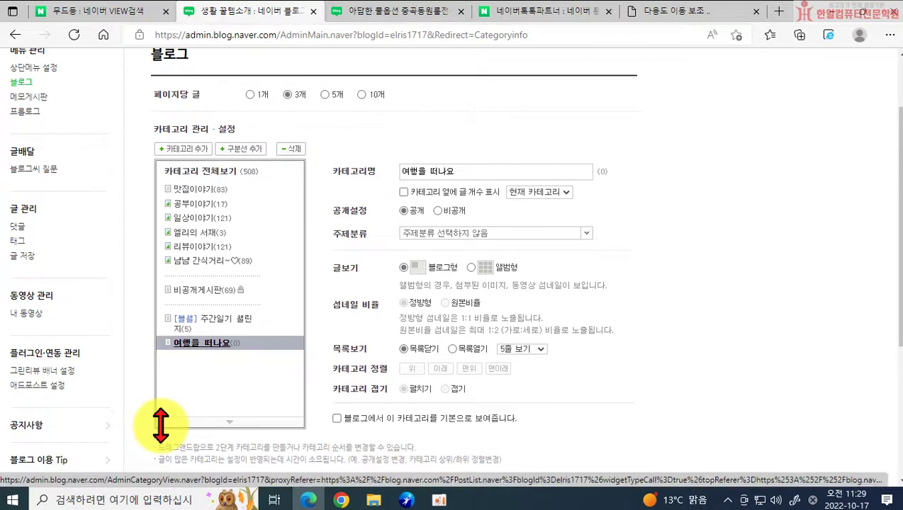
# Try adding a top-level category under 카테고리 전체보기 with the default name 게시판, and delete it
pyautogui.click(178, 174)
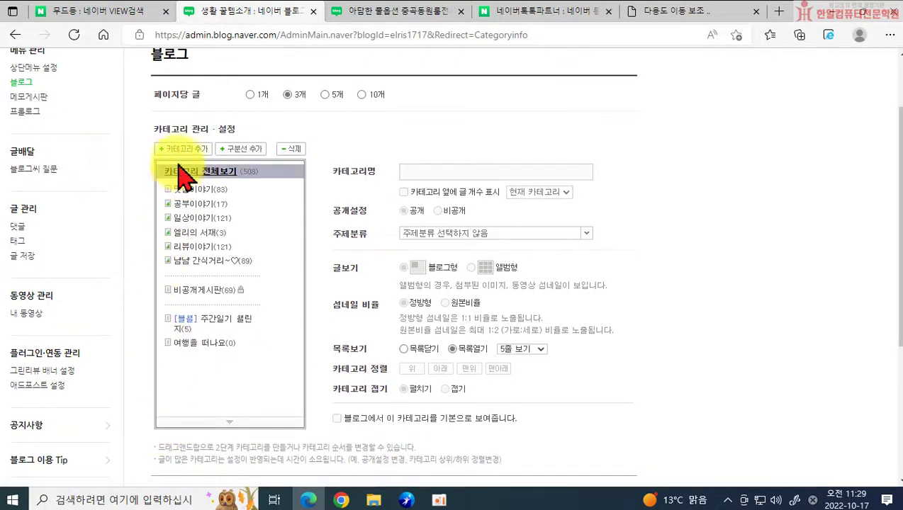
pyautogui.click(182, 151)
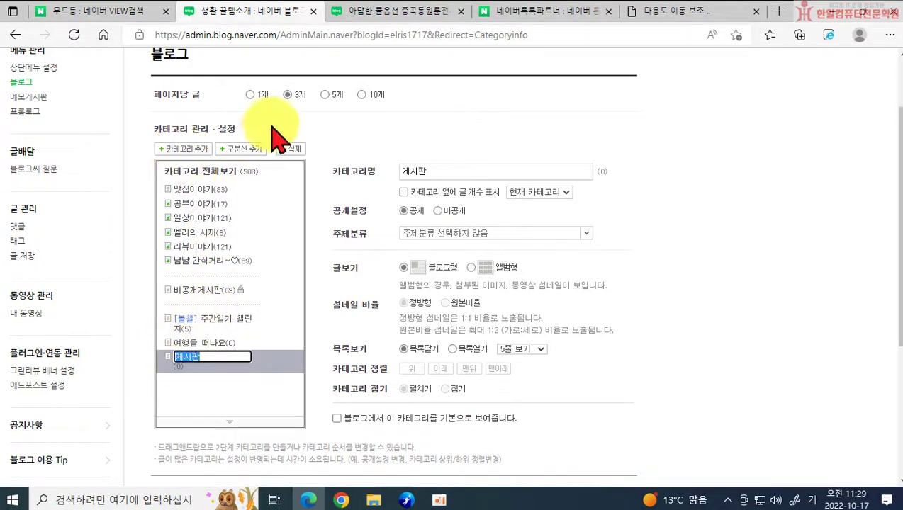
pyautogui.click(288, 148)
pyautogui.click(303, 259)
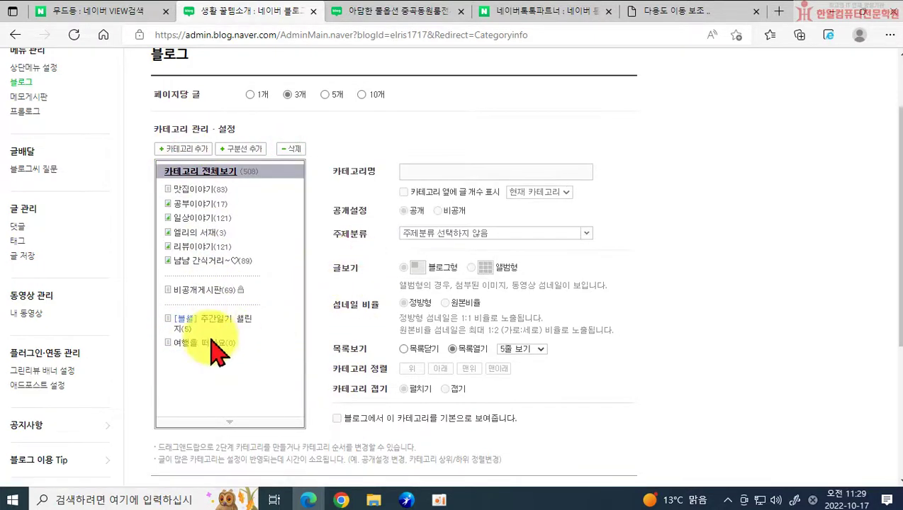
# Try adding a subcategory under 여행을 떠나요 with the default name 게시판, and delete it
pyautogui.click(204, 343)
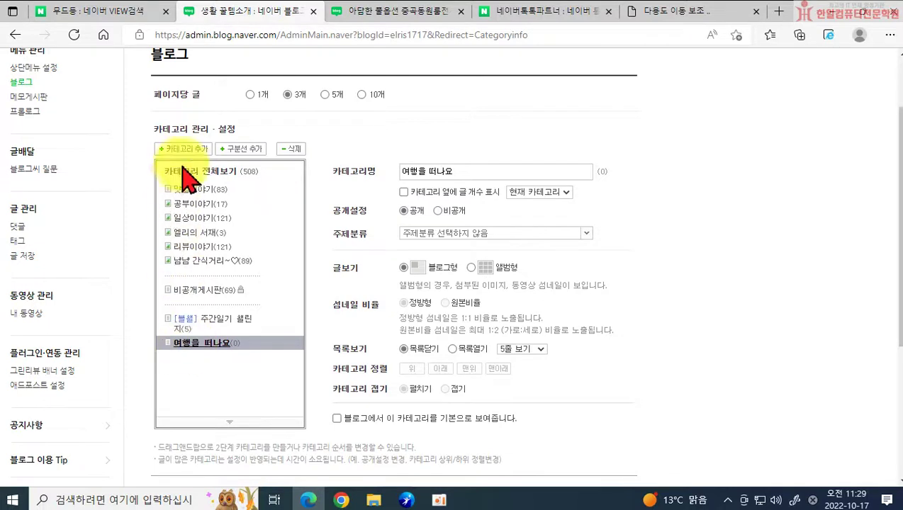
pyautogui.click(185, 150)
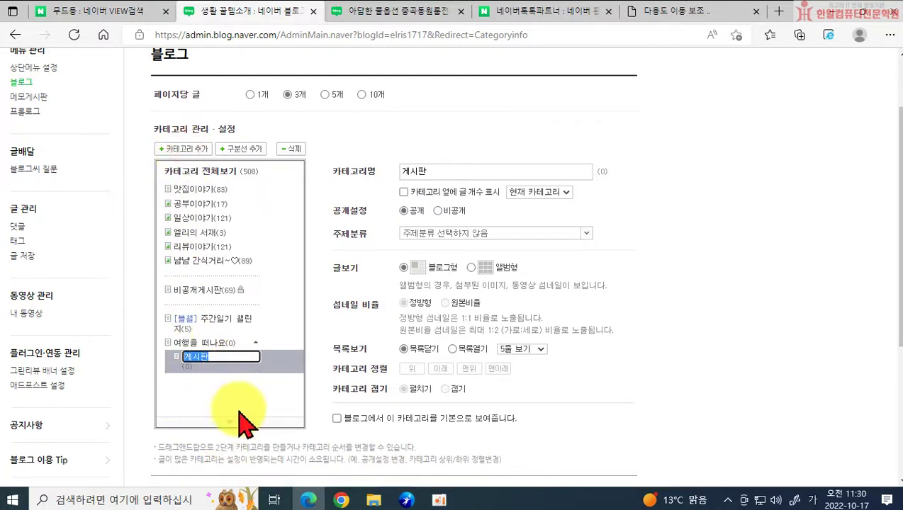
pyautogui.click(174, 397)
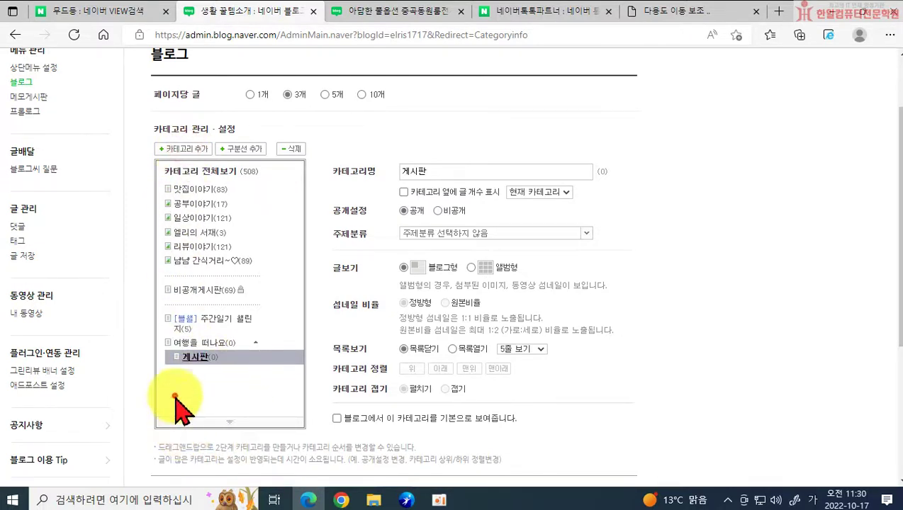
pyautogui.click(291, 149)
pyautogui.click(362, 260)
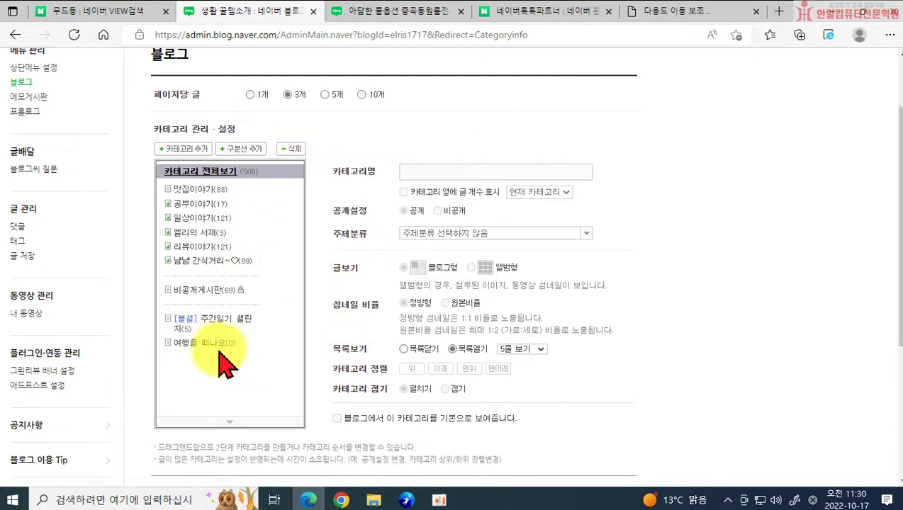
# Add a top-level category named 건강을 지켜요 below 여행을 떠나요
pyautogui.click(187, 150)
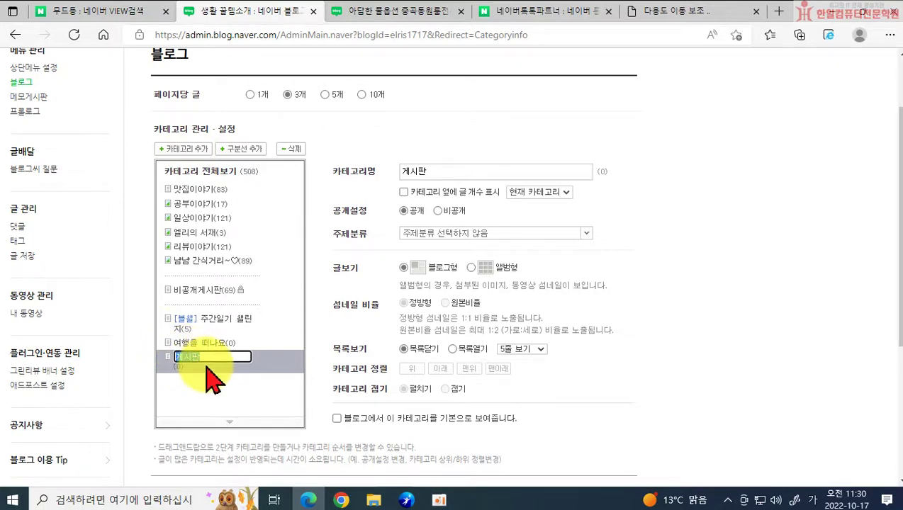
pyautogui.write('건강을 지켜요')
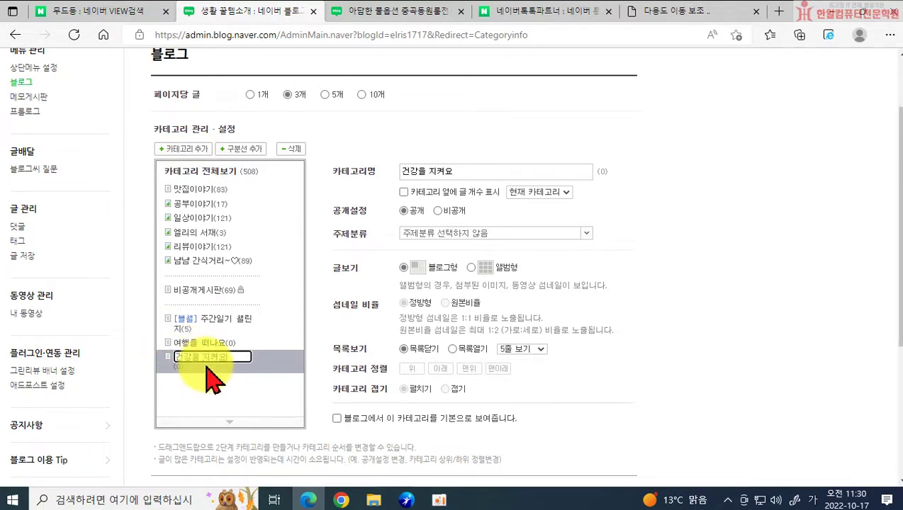
pyautogui.press('Return')
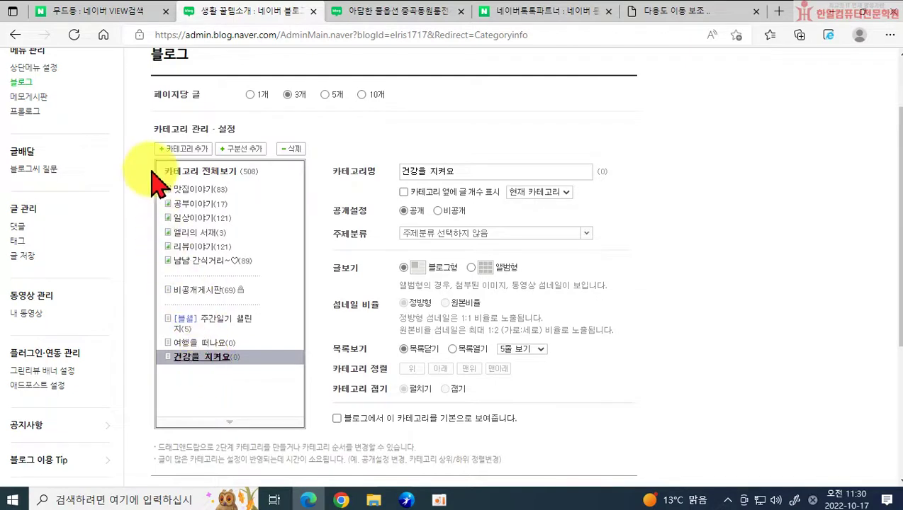
# Add a top-level category named 맛집을 찾아요 below 건강을 지켜요
pyautogui.click(177, 175)
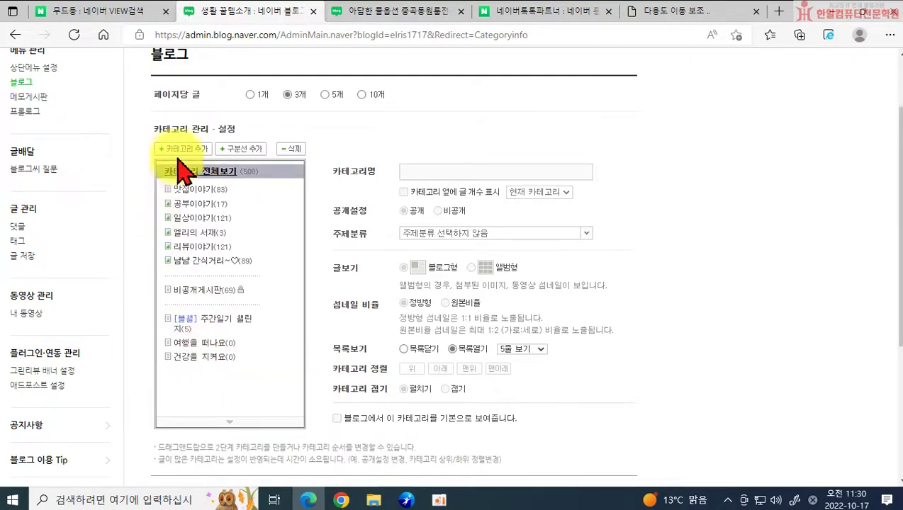
pyautogui.click(179, 150)
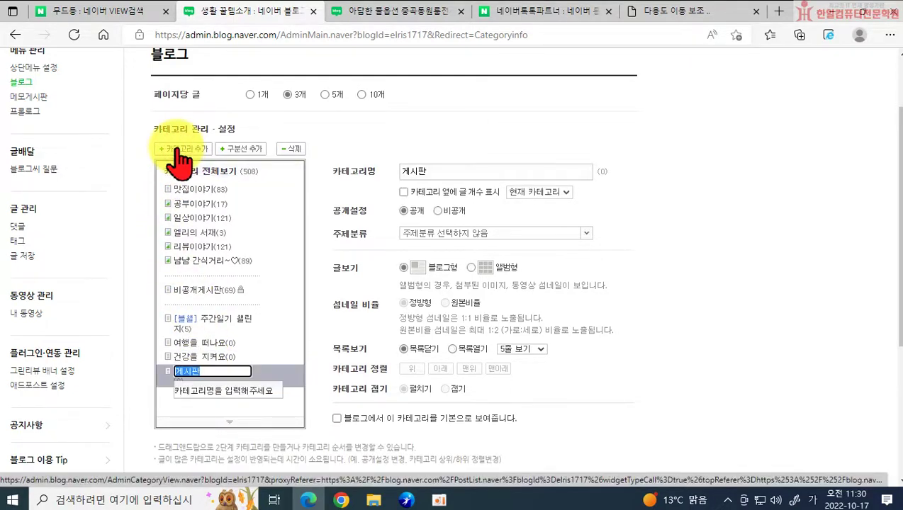
pyautogui.write('맛집을 찾아요')
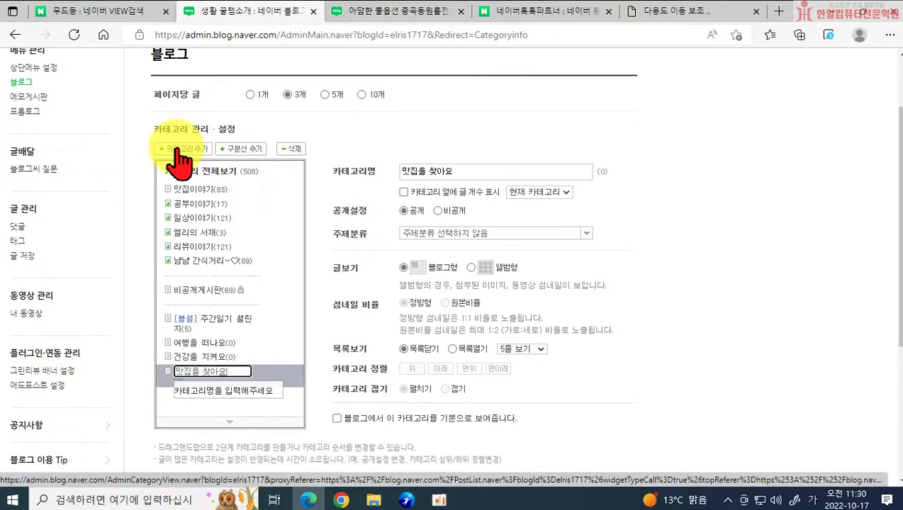
pyautogui.press('Return')
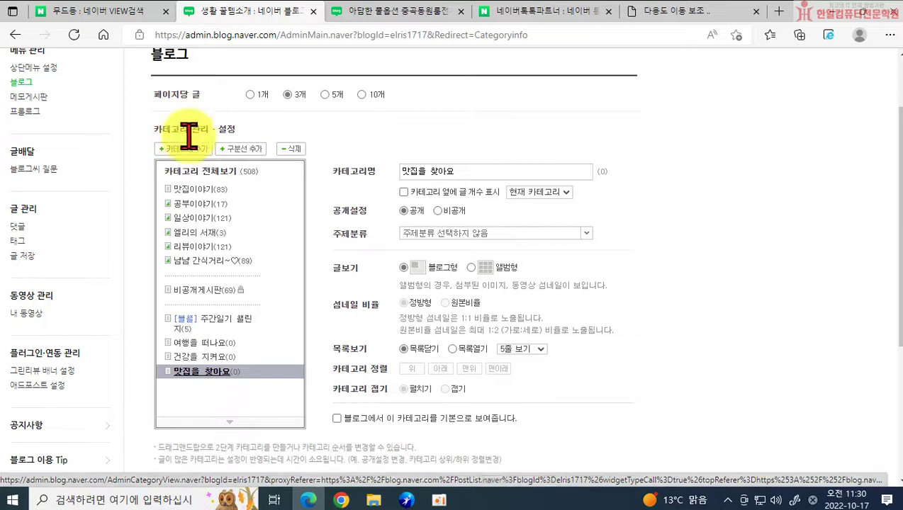
# Add a top-level category named 일상을 누려요 at the end of the category list
pyautogui.click(188, 171)
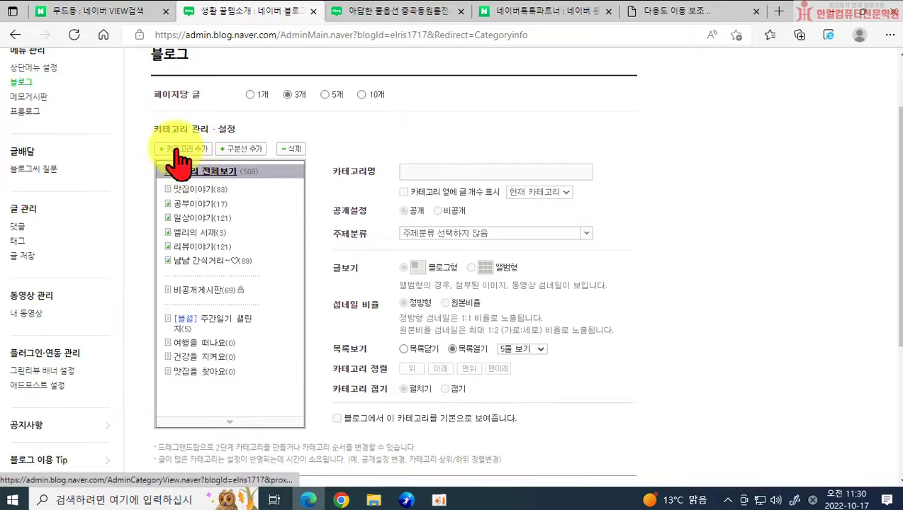
pyautogui.click(179, 150)
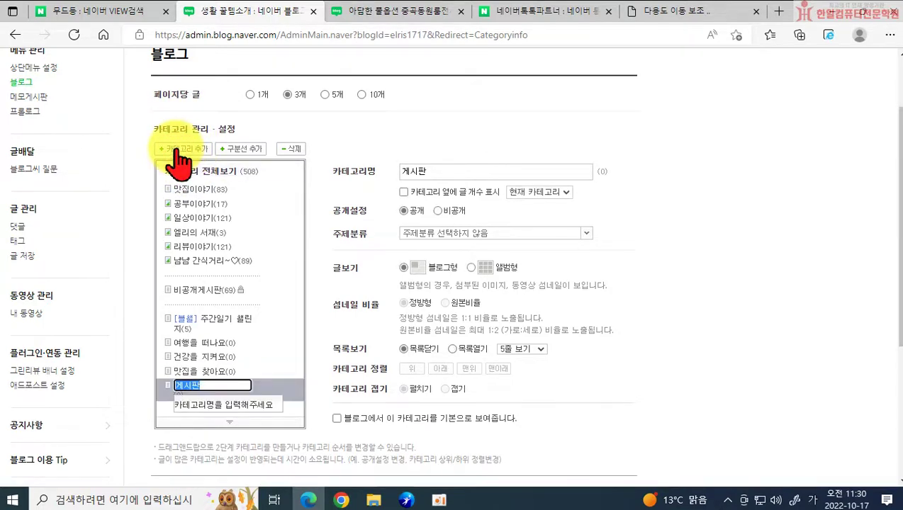
pyautogui.write('일상을 누려요')
pyautogui.press('Return')
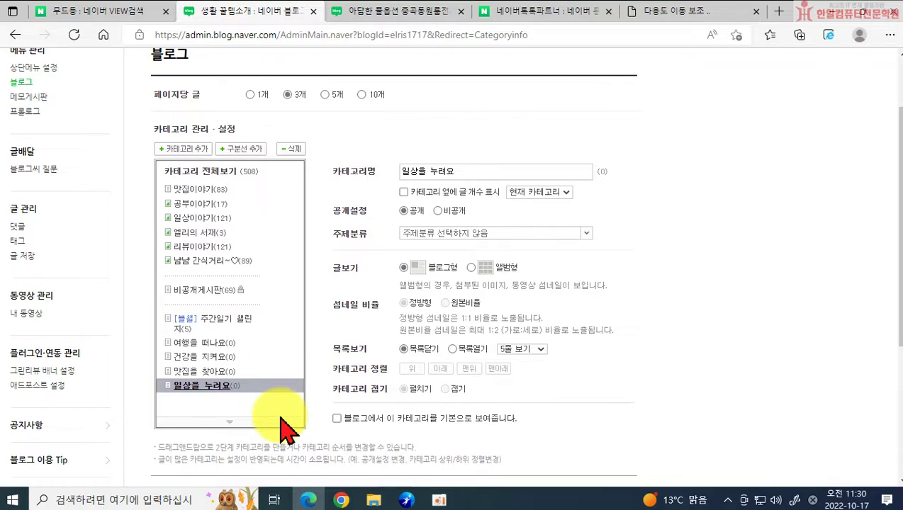
# Add a divider line next to 여행을 떠나요 and move it directly above that category
pyautogui.click(188, 345)
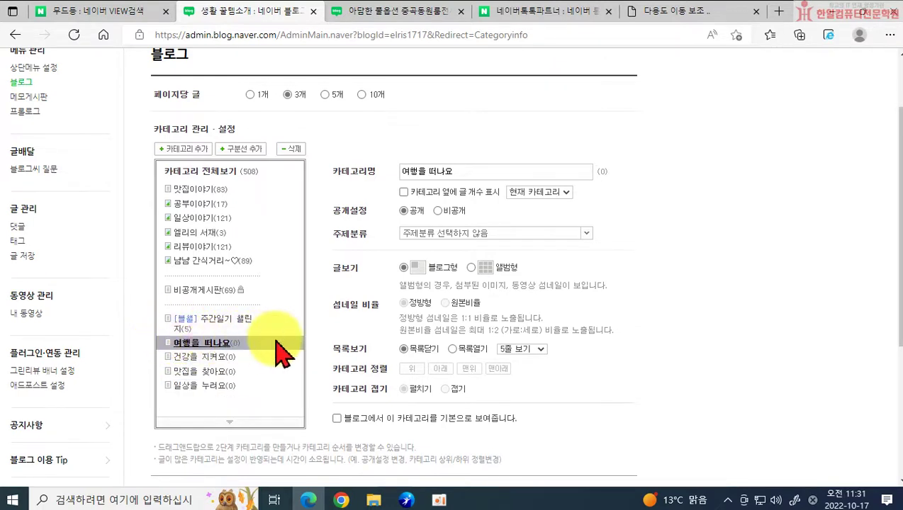
pyautogui.click(239, 149)
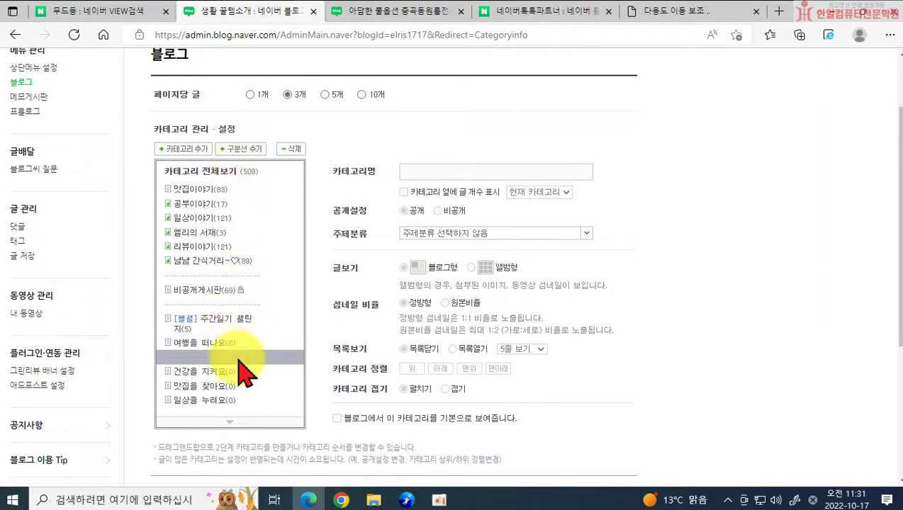
pyautogui.moveTo(239, 354)
pyautogui.mouseDown()
pyautogui.moveTo(241, 339)
pyautogui.moveTo(240, 366)
pyautogui.moveTo(243, 342)
pyautogui.mouseUp()
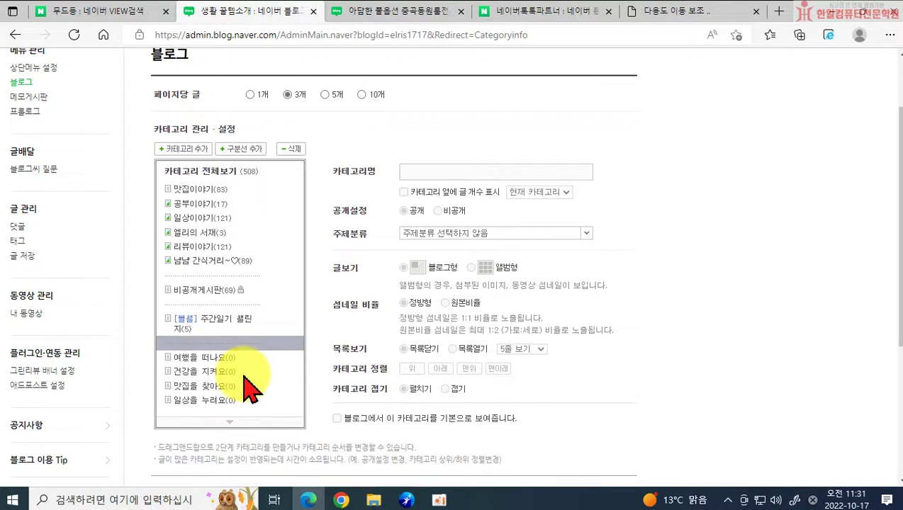
# Add a divider line below 일상을 누려요 and save the category settings
pyautogui.click(202, 400)
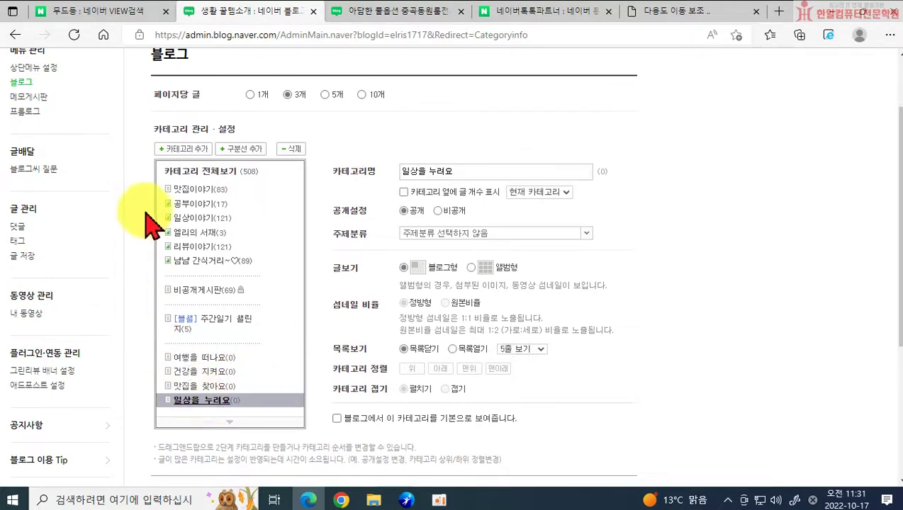
pyautogui.click(231, 152)
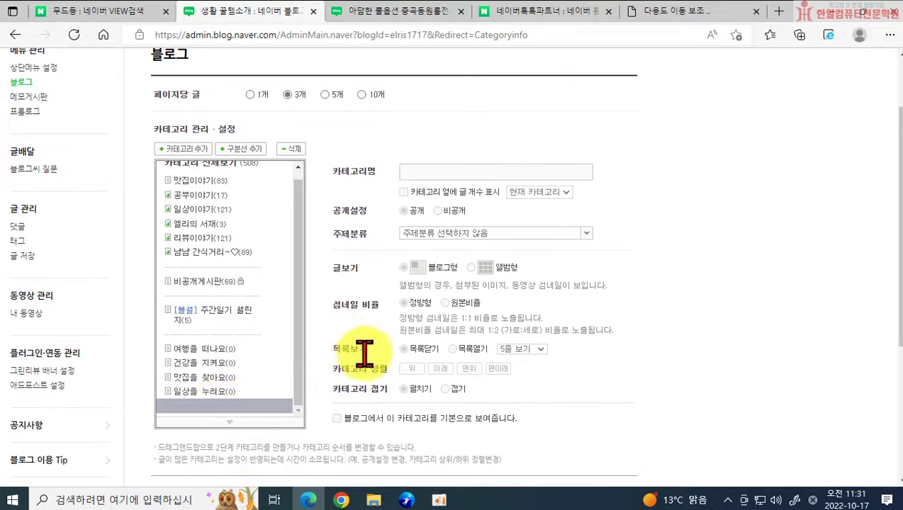
pyautogui.scroll(-2, 365, 357)
pyautogui.click(392, 383)
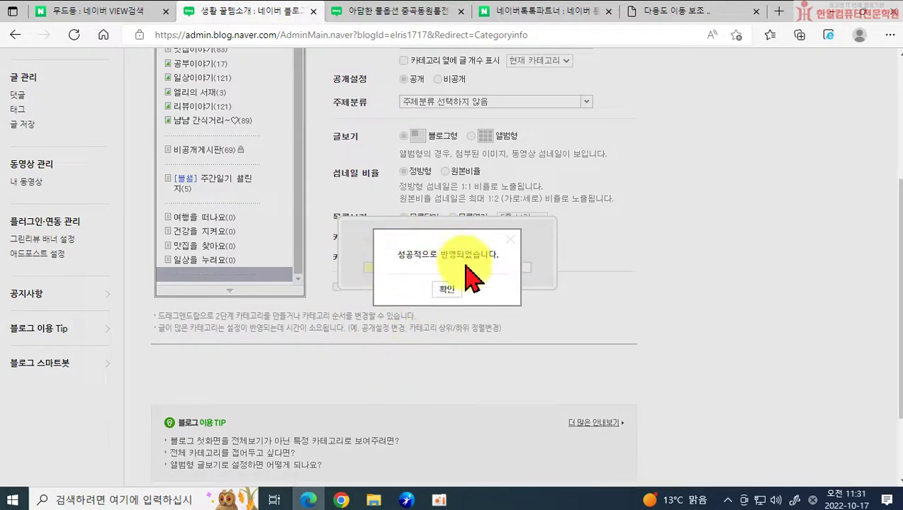
pyautogui.click(448, 292)
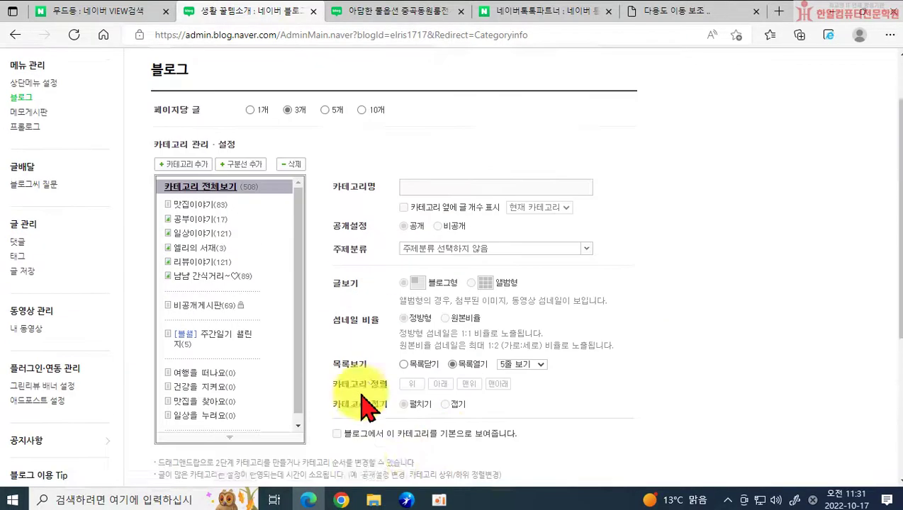
# Go to the blog page and check the new categories and divider lines in the sidebar category list
pyautogui.click(645, 69)
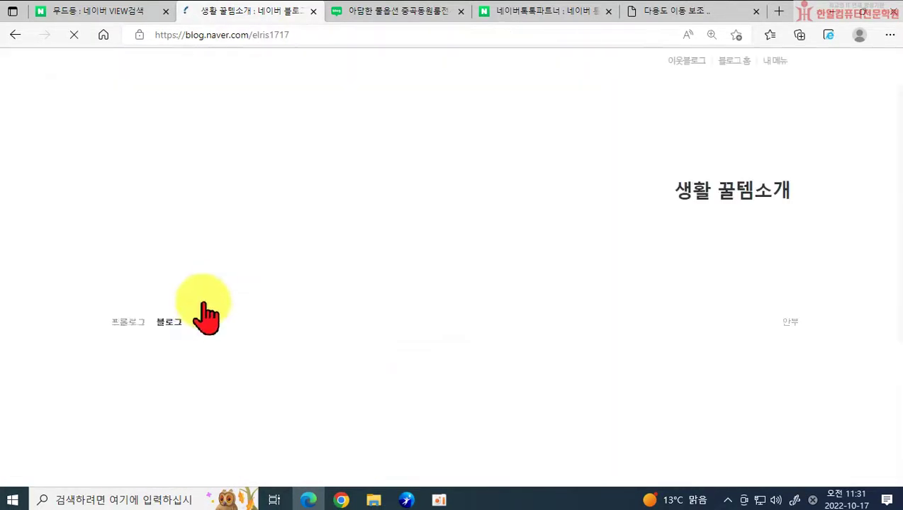
pyautogui.scroll(-3, 184, 323)
pyautogui.scroll(-2, 170, 333)
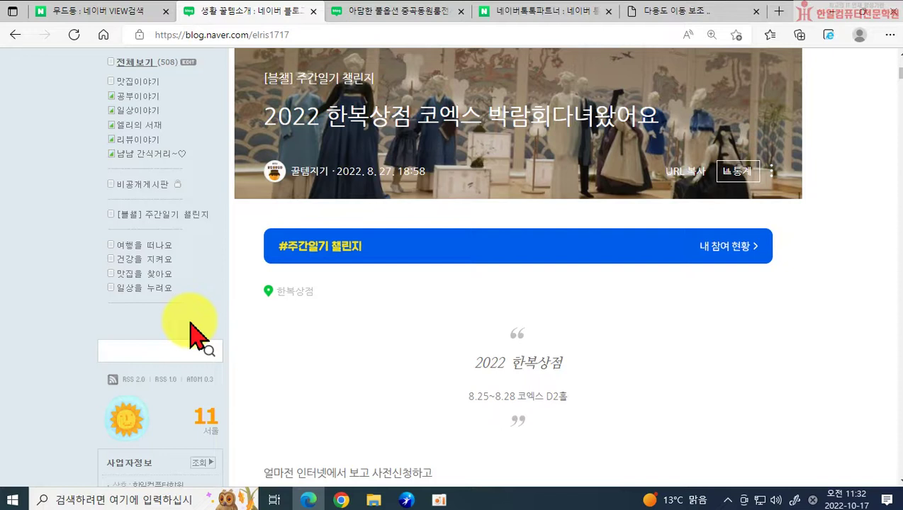
pyautogui.scroll(2, 196, 333)
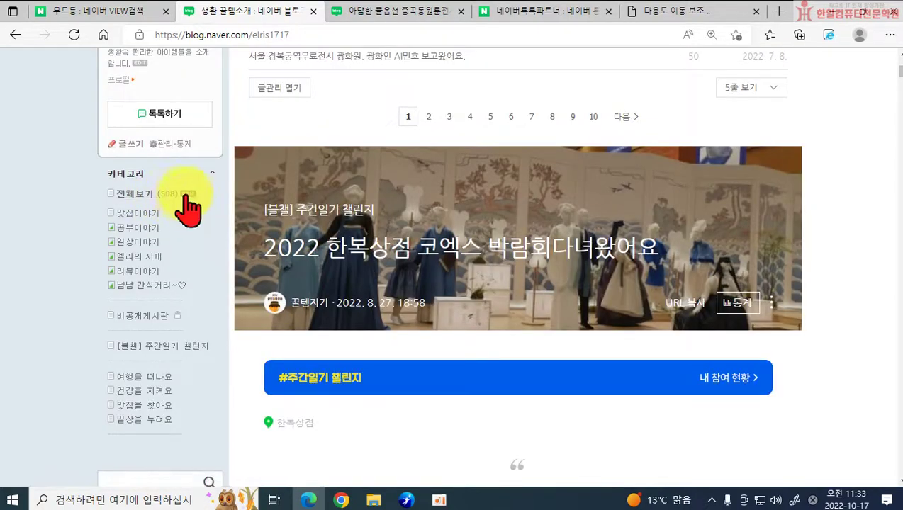
pyautogui.click(190, 193)
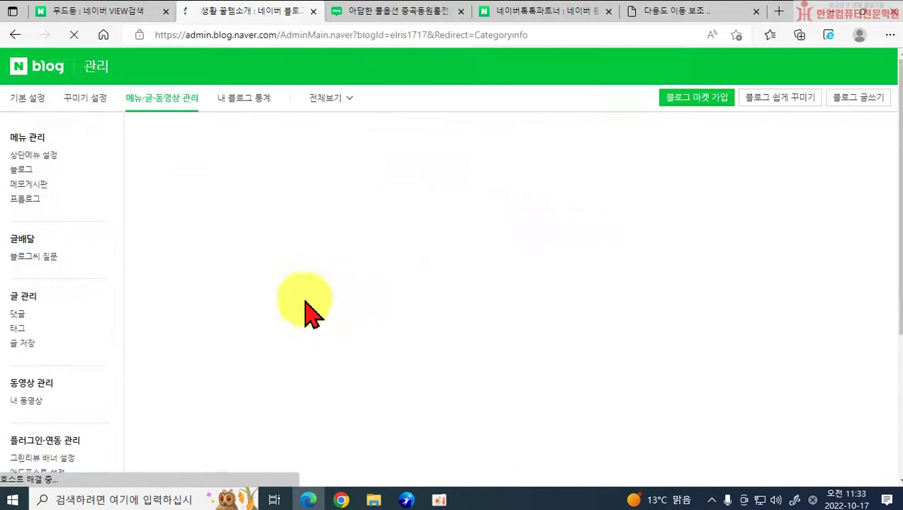
pyautogui.click(15, 34)
pyautogui.scroll(3, 206, 365)
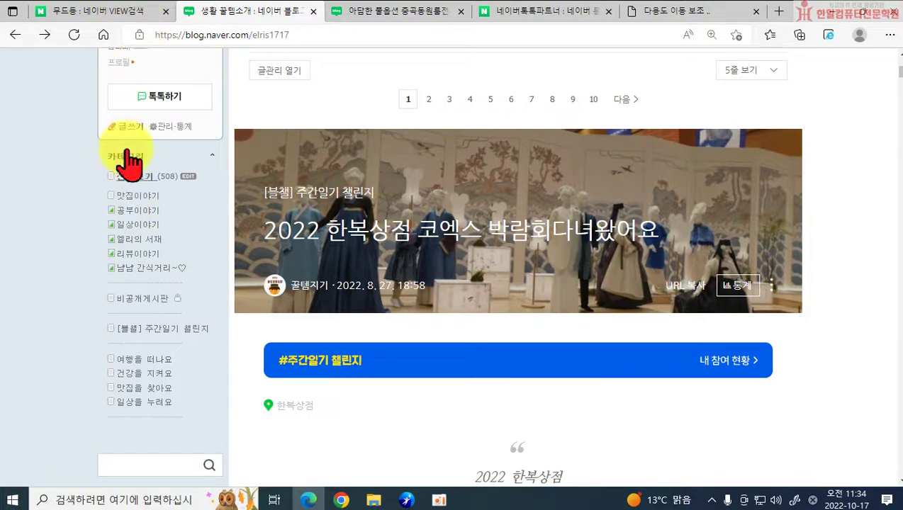
# Open the category settings from the sidebar category list and save them again with no category changes
pyautogui.click(187, 175)
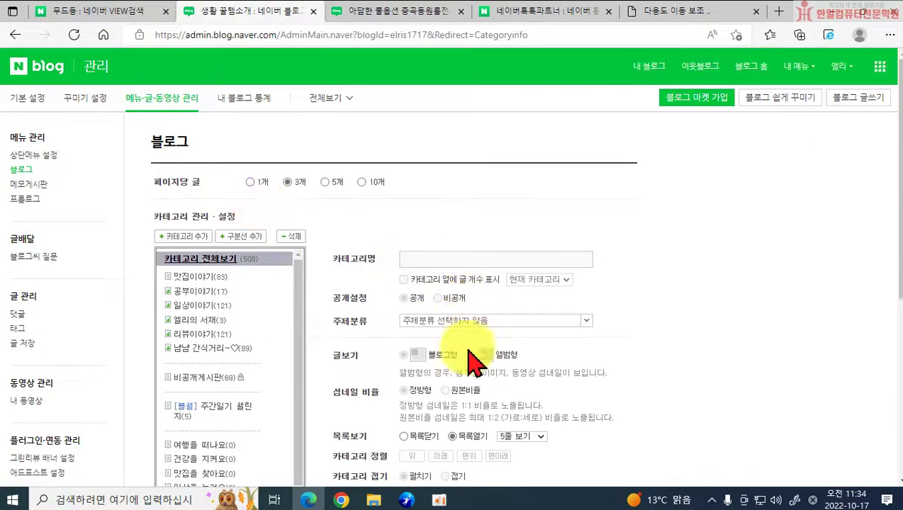
pyautogui.scroll(-1, 439, 364)
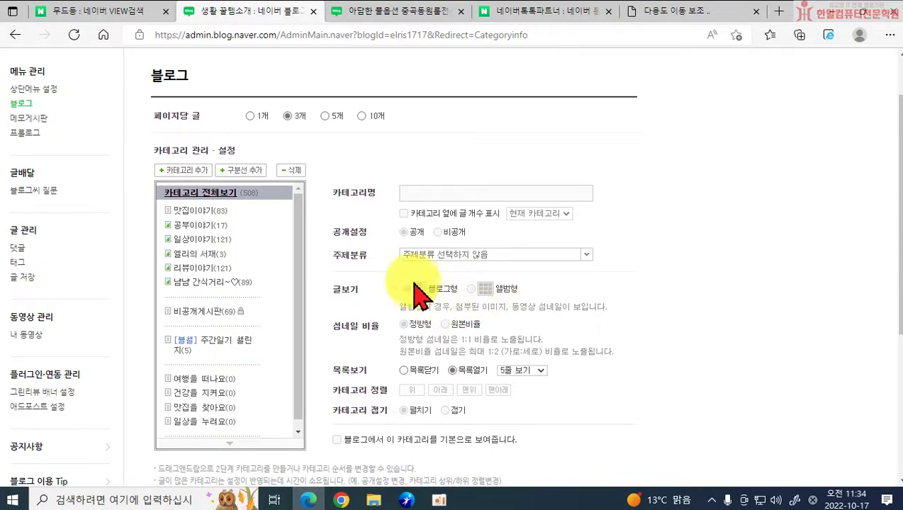
pyautogui.scroll(-3, 496, 304)
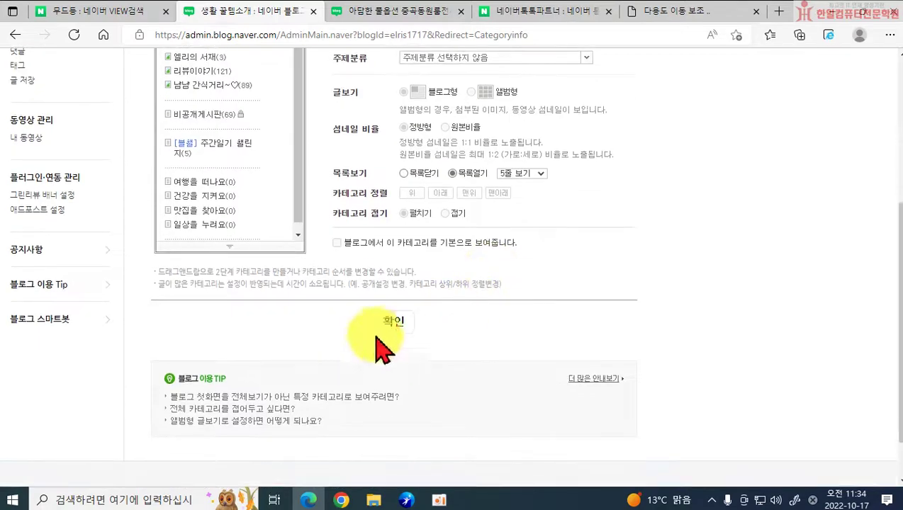
pyautogui.click(394, 322)
pyautogui.click(447, 289)
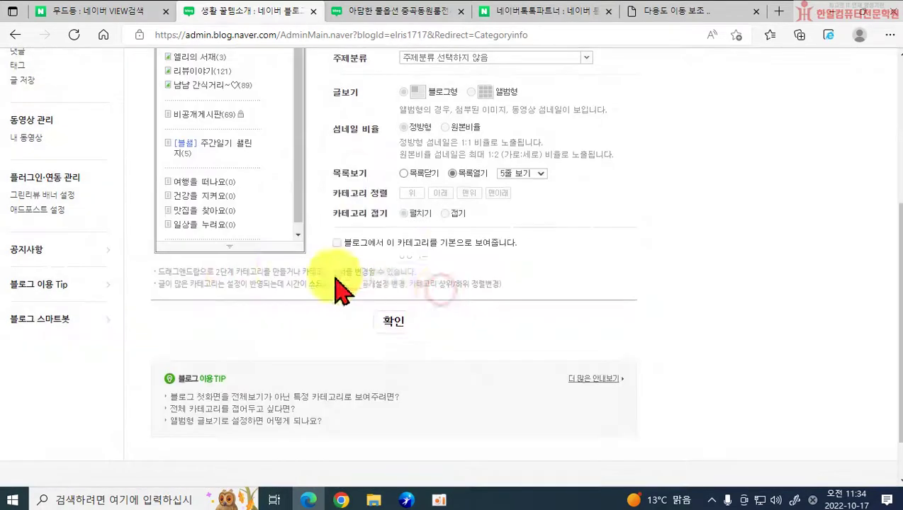
# Return to the blog page from the settings and review the sidebar's category list
pyautogui.scroll(1, 228, 267)
pyautogui.scroll(3, 225, 268)
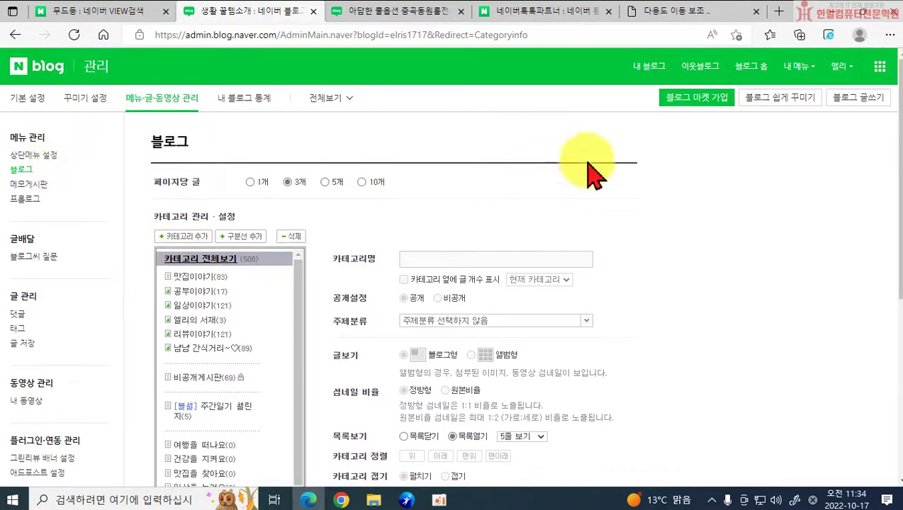
pyautogui.click(641, 68)
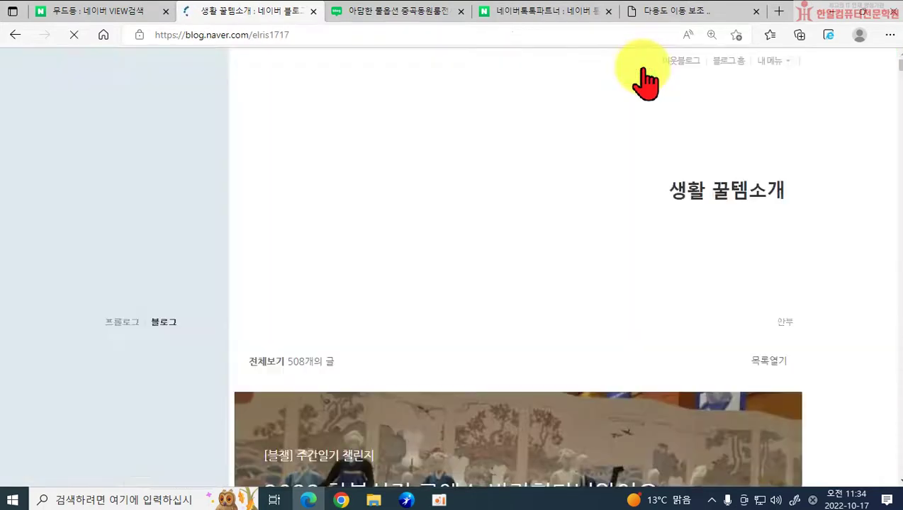
pyautogui.scroll(-5, 324, 306)
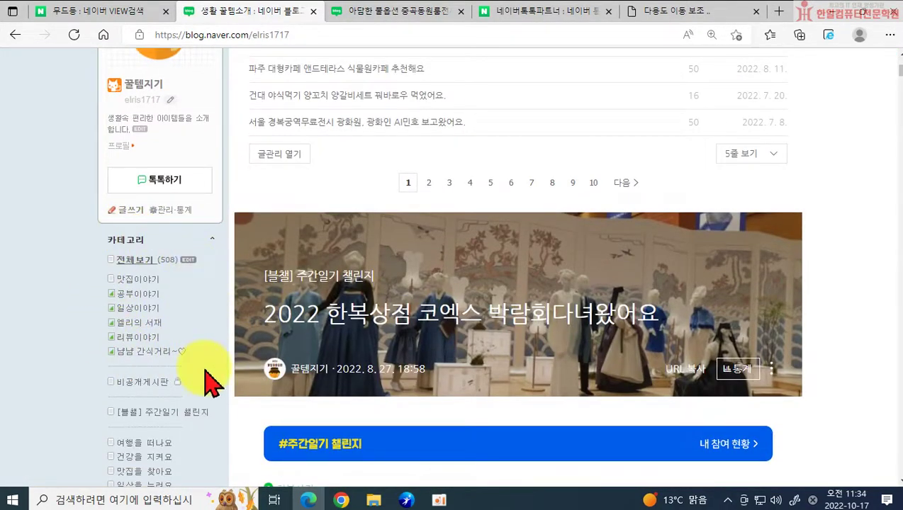
# Compare how posts are displayed in the 맛집이야기 and 공부이야기 categories by viewing each one
pyautogui.click(138, 280)
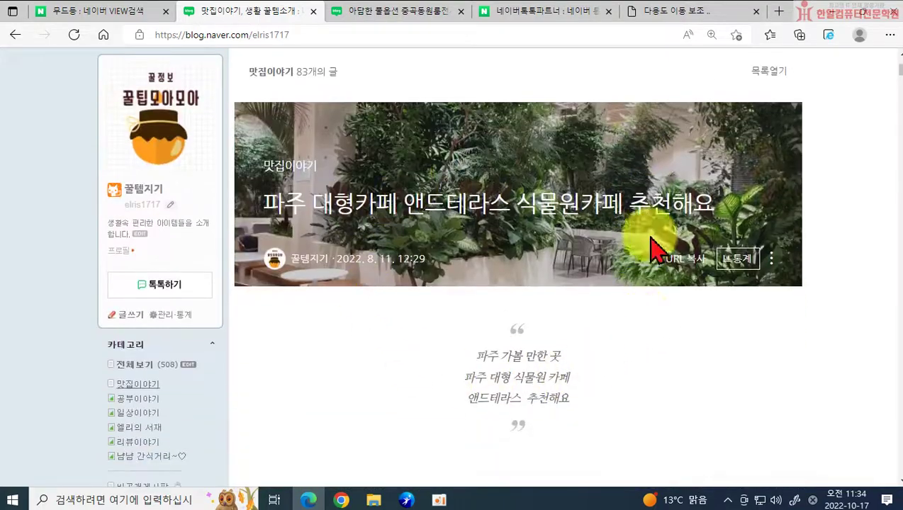
pyautogui.scroll(-20, 708, 305)
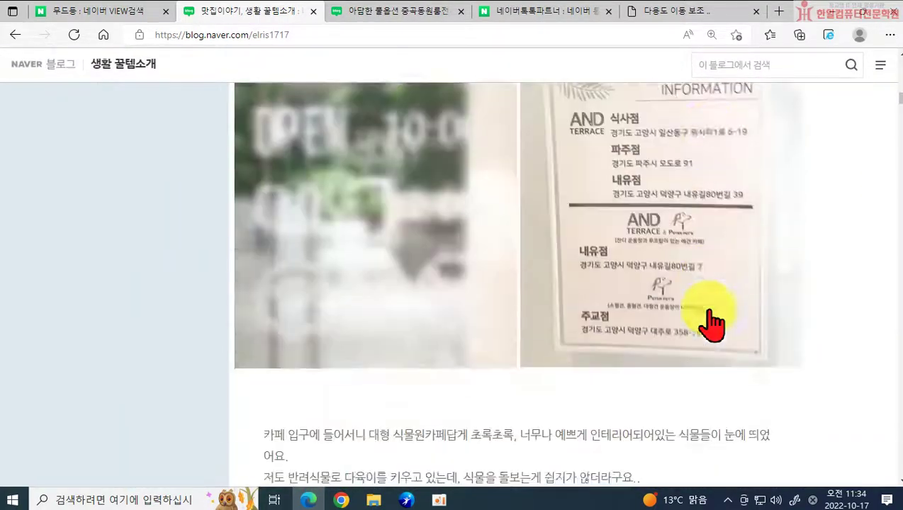
pyautogui.scroll(-20, 710, 323)
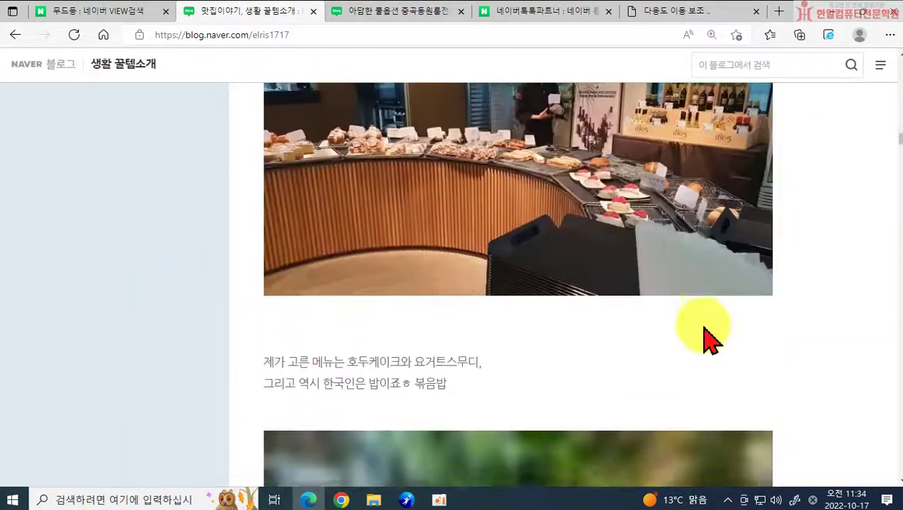
pyautogui.scroll(-20, 709, 340)
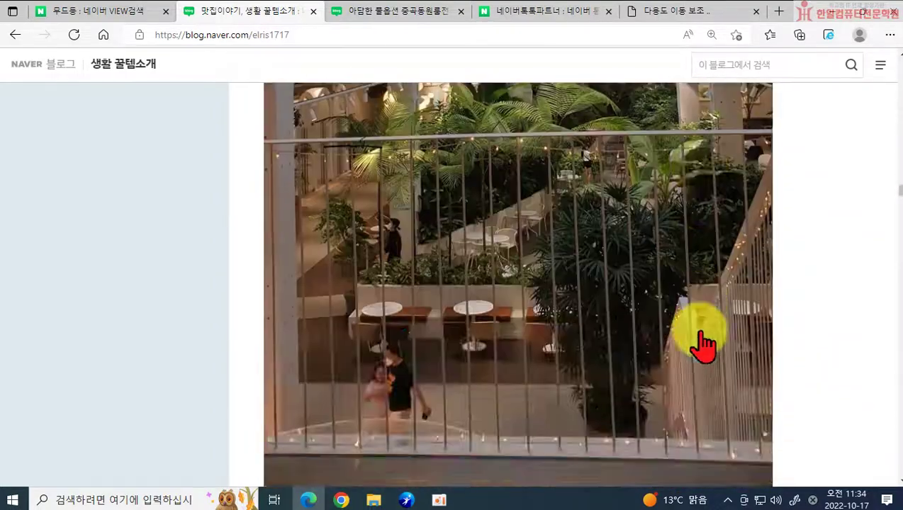
pyautogui.scroll(-20, 706, 346)
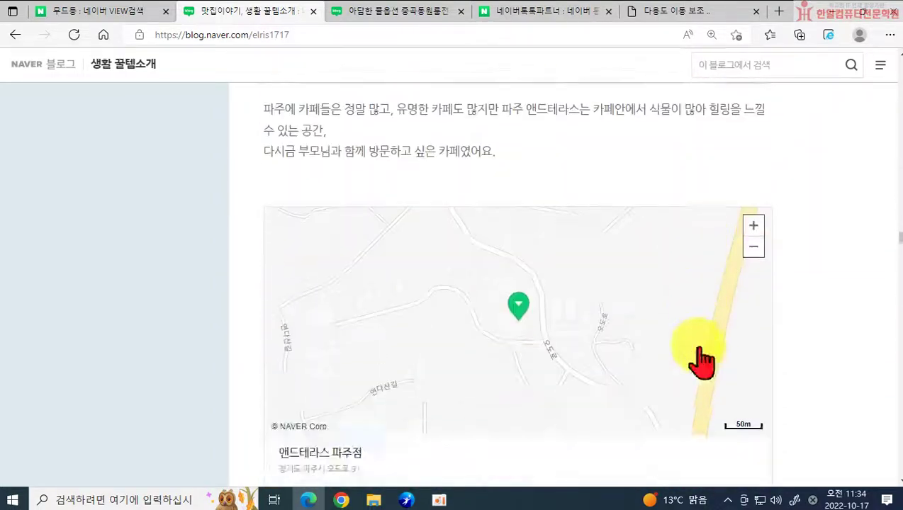
pyautogui.scroll(-20, 701, 363)
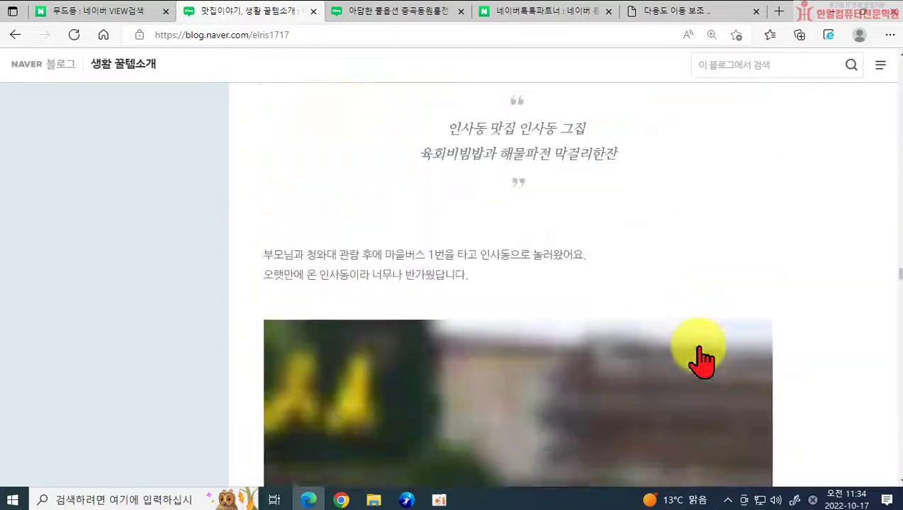
pyautogui.scroll(-20, 701, 361)
pyautogui.scroll(5, 891, 300)
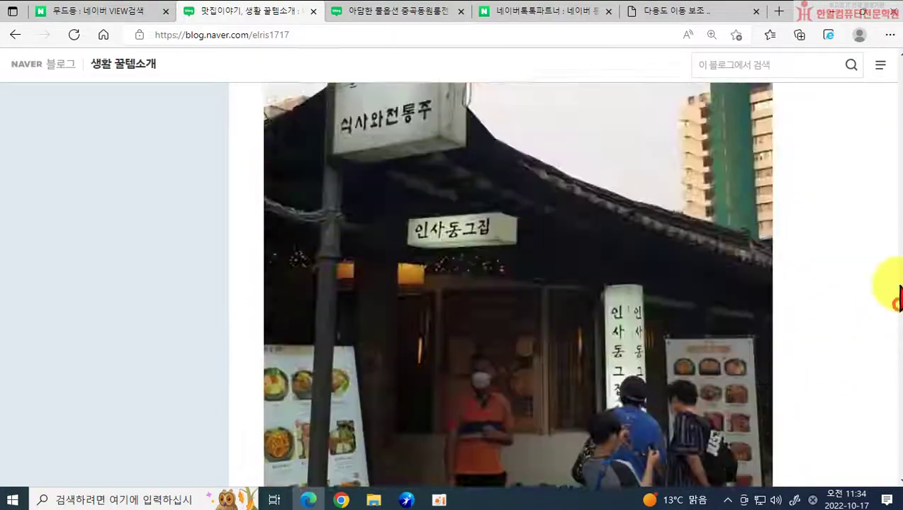
pyautogui.moveTo(898, 296); pyautogui.dragTo(898, 69)
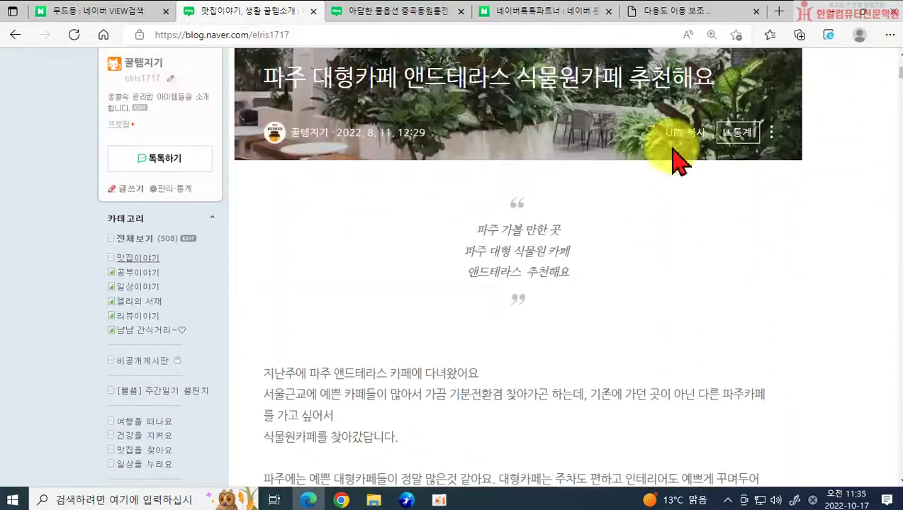
pyautogui.click(129, 273)
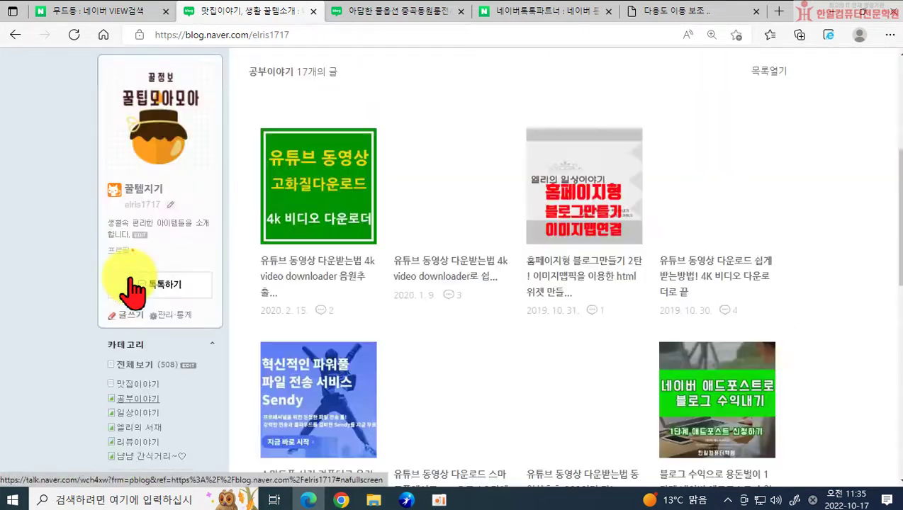
# View the 일상이야기 and 엘리의 서재 categories and check how their posts are displayed
pyautogui.scroll(-1, 133, 294)
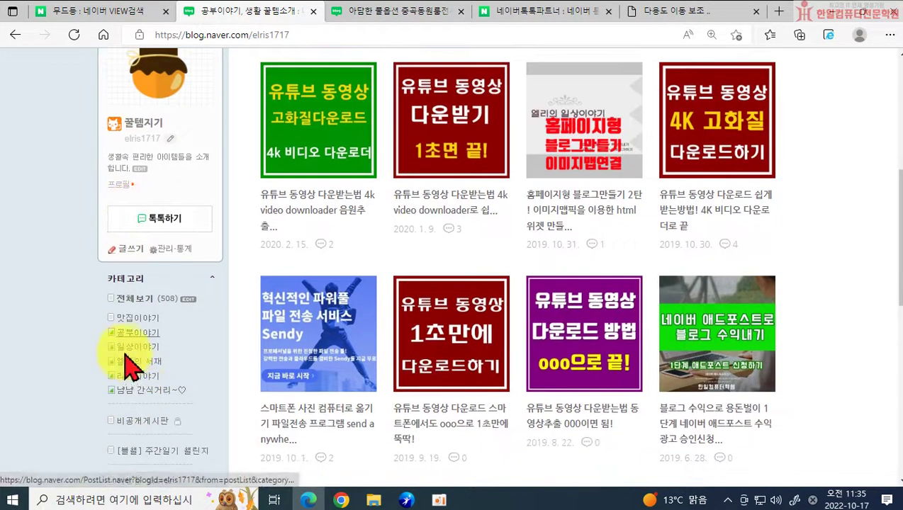
pyautogui.click(125, 346)
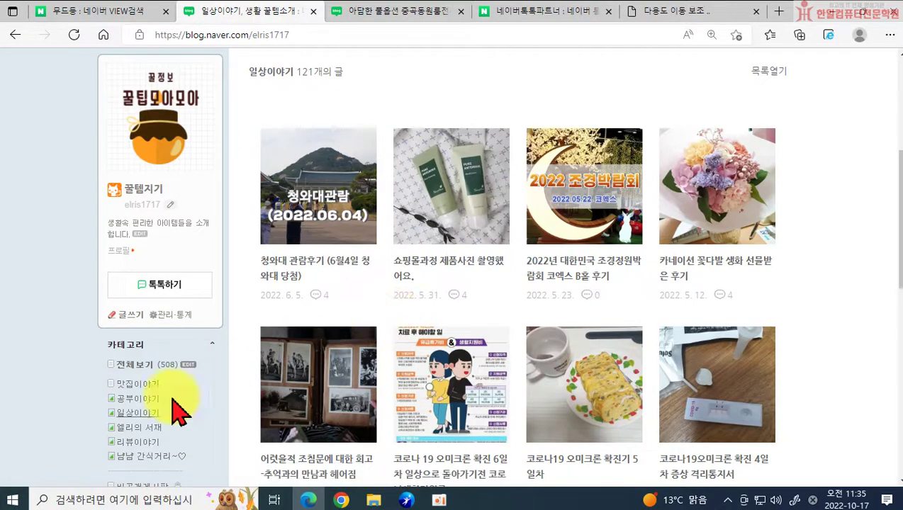
pyautogui.click(124, 428)
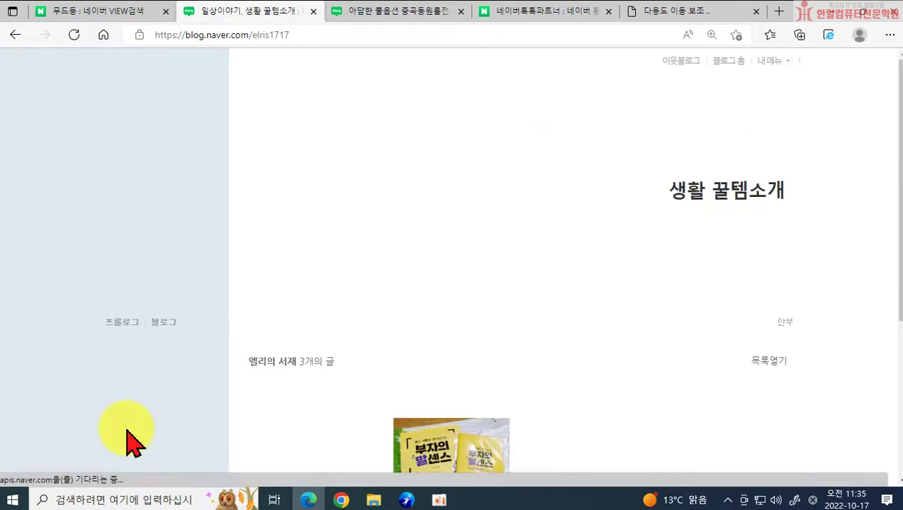
pyautogui.scroll(-3, 802, 386)
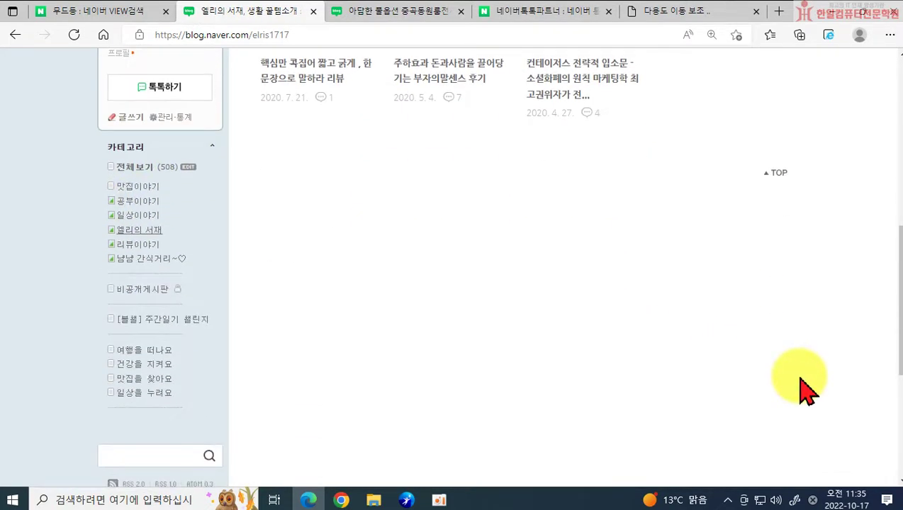
pyautogui.scroll(3, 802, 386)
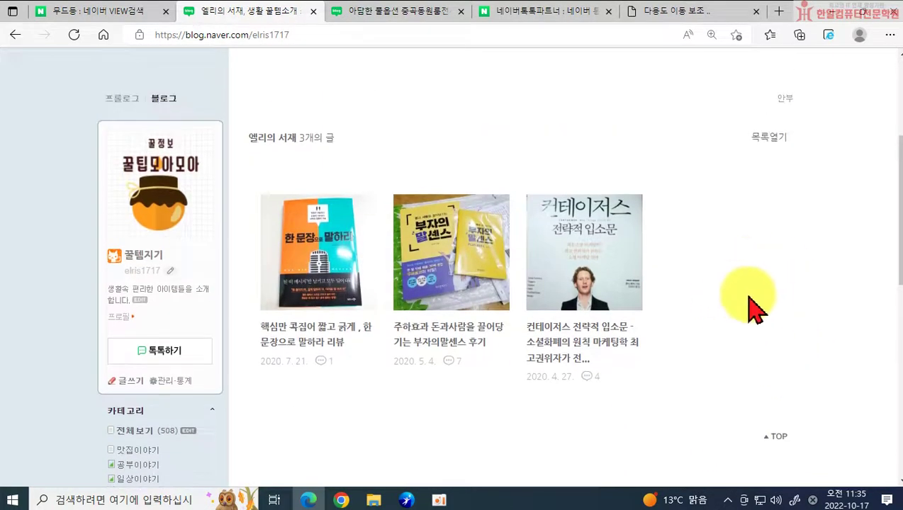
pyautogui.scroll(-3, 177, 367)
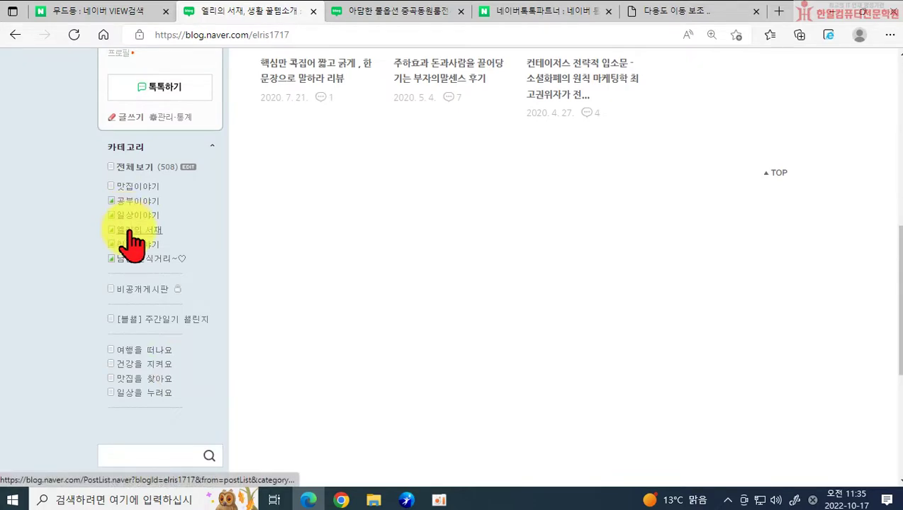
# Open the category settings, set the 엘리의 서재 category's post view to 블로그형 and save
pyautogui.click(188, 167)
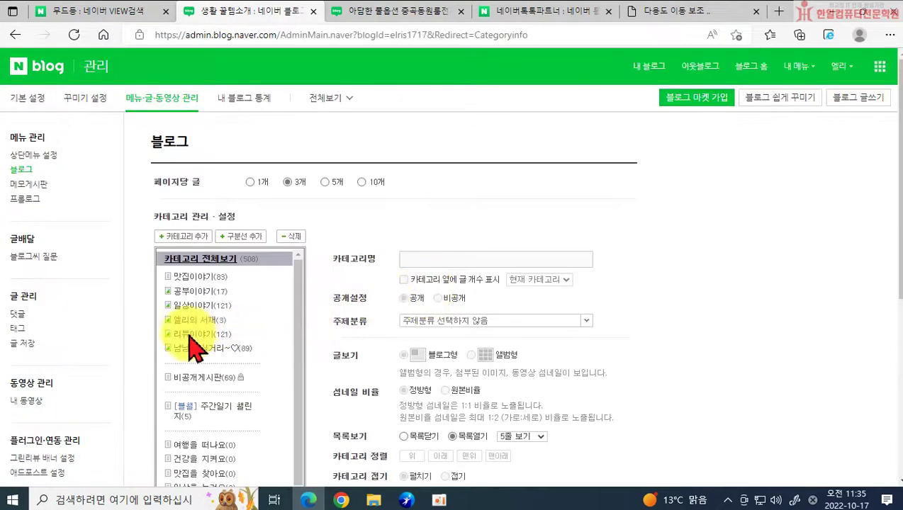
pyautogui.click(186, 321)
pyautogui.scroll(-2, 489, 326)
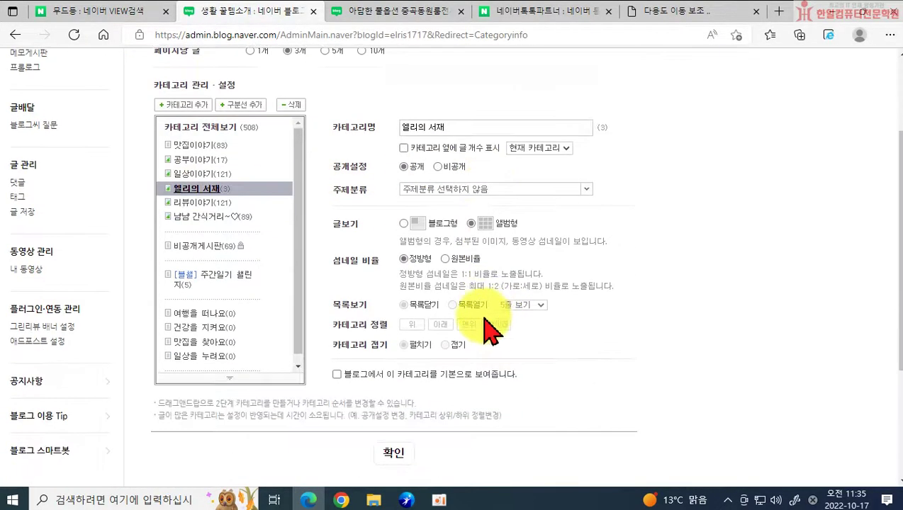
pyautogui.click(402, 223)
pyautogui.click(394, 452)
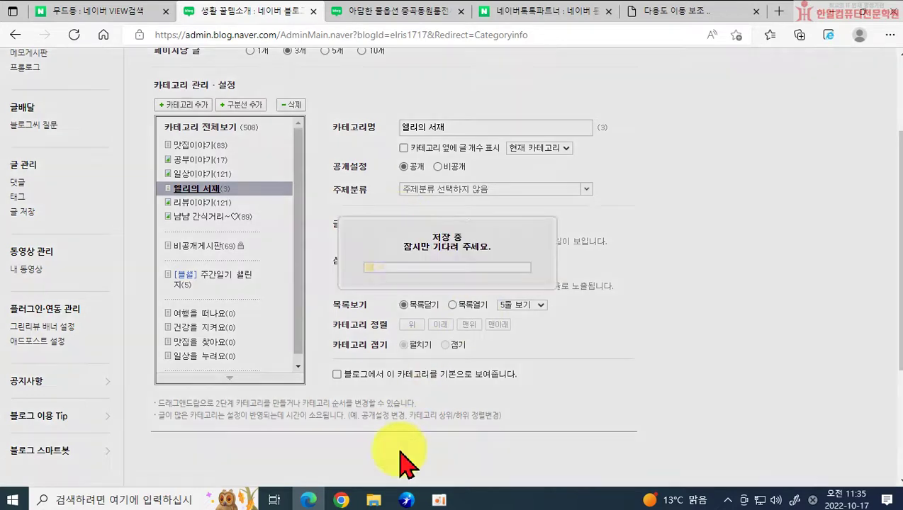
pyautogui.click(447, 289)
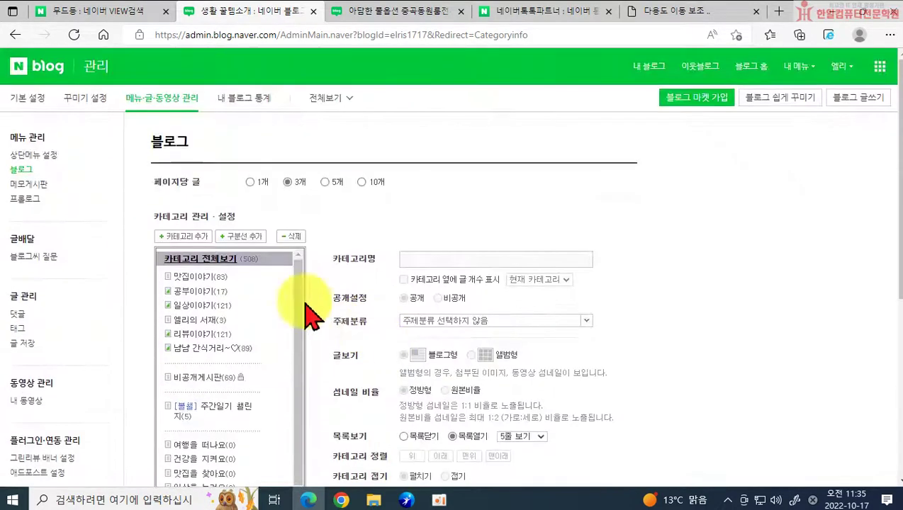
# Return to the blog page and read through the 엘리의 서재 category to examine its 블로그형 post view
pyautogui.click(639, 66)
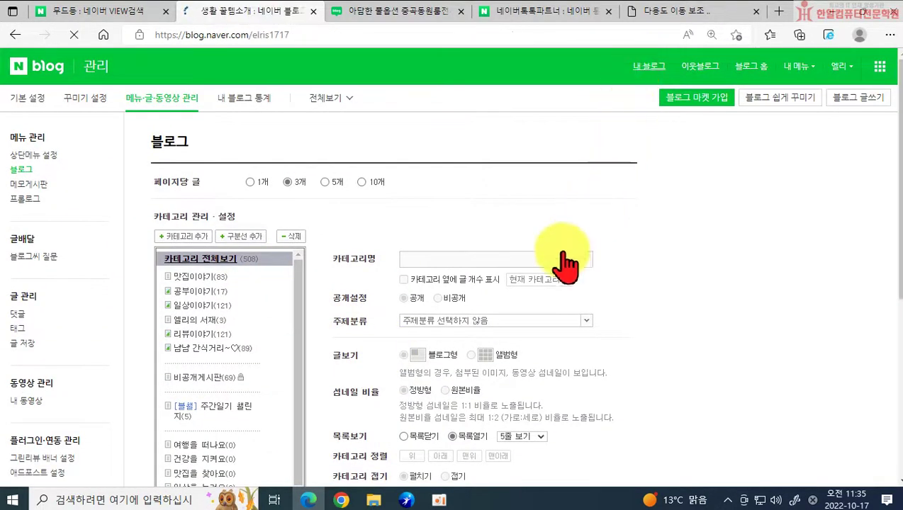
pyautogui.scroll(-6, 298, 333)
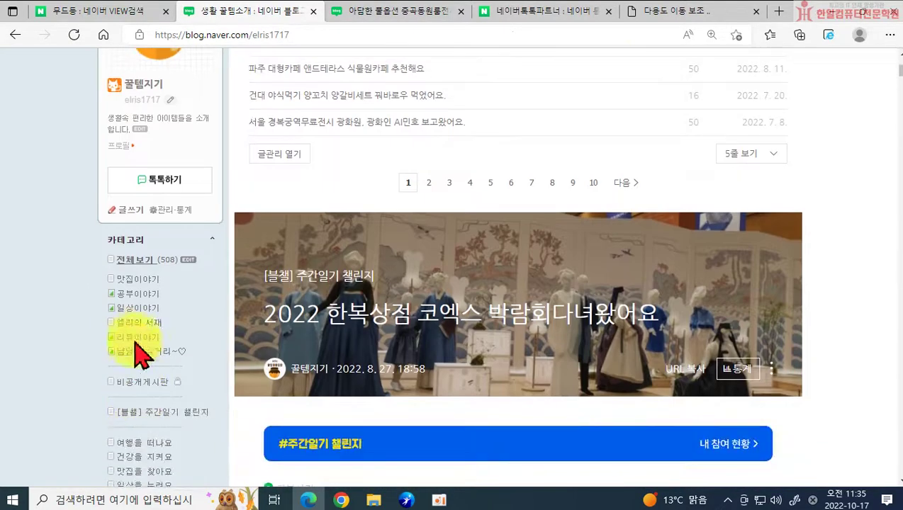
pyautogui.click(138, 323)
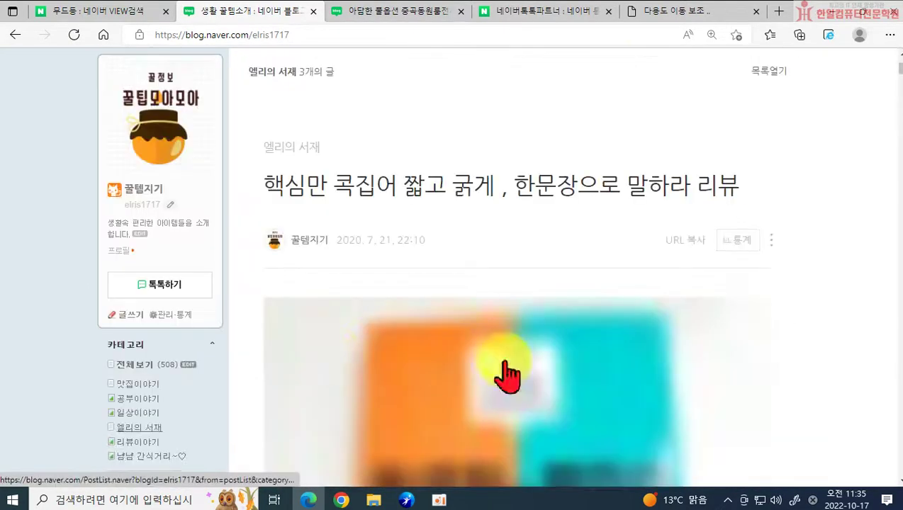
pyautogui.scroll(-9, 814, 361)
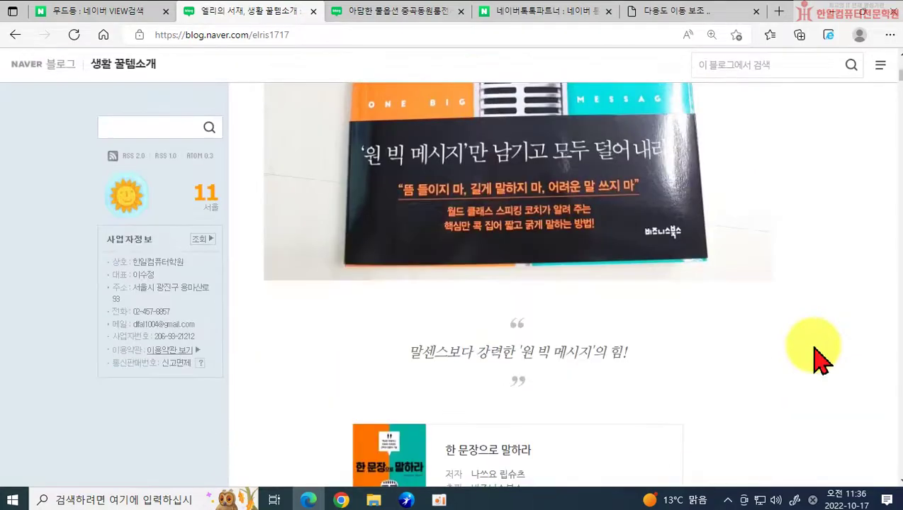
pyautogui.scroll(-15, 815, 361)
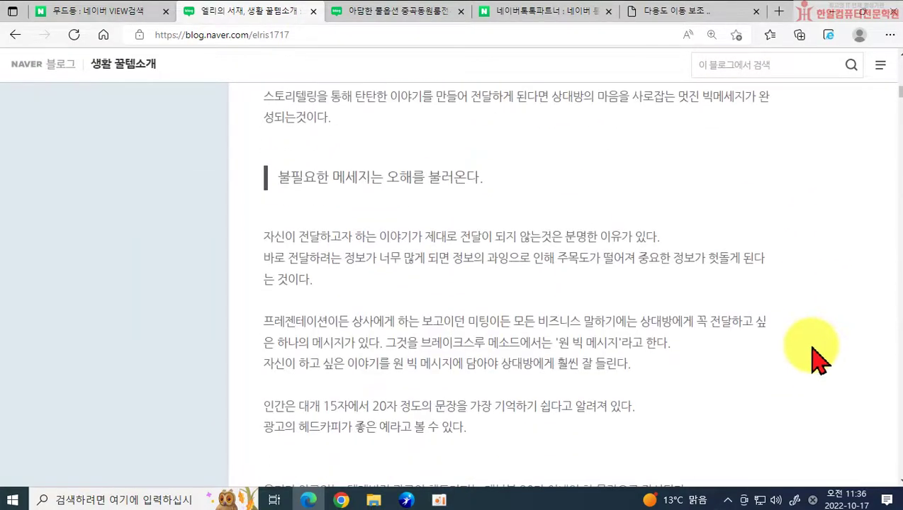
pyautogui.scroll(-15, 801, 351)
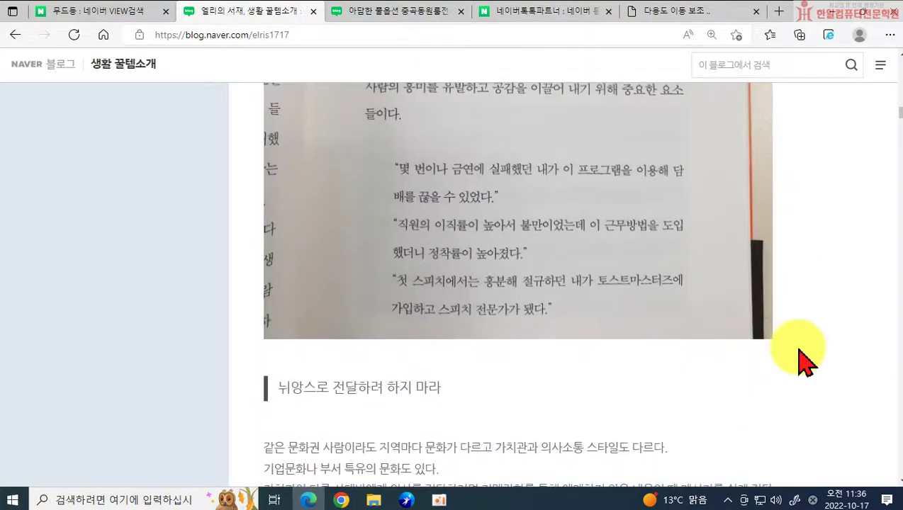
pyautogui.scroll(-15, 800, 362)
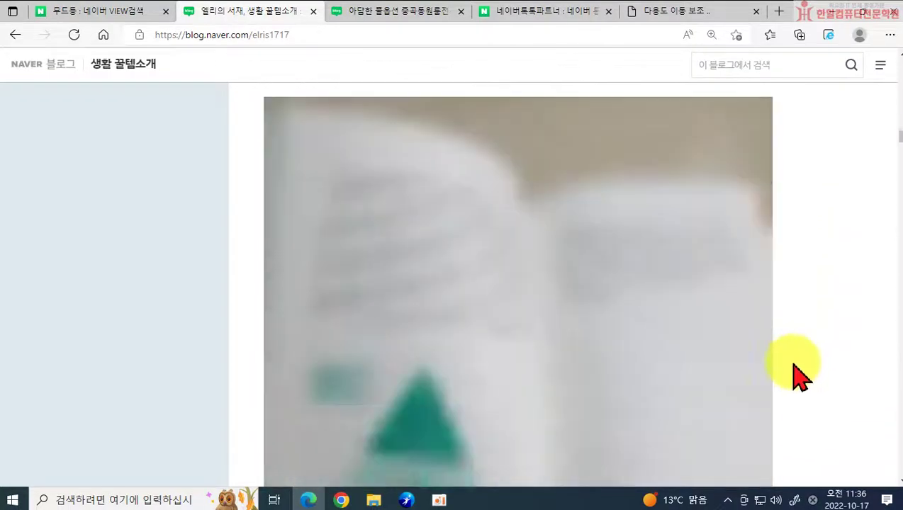
pyautogui.scroll(-12, 801, 375)
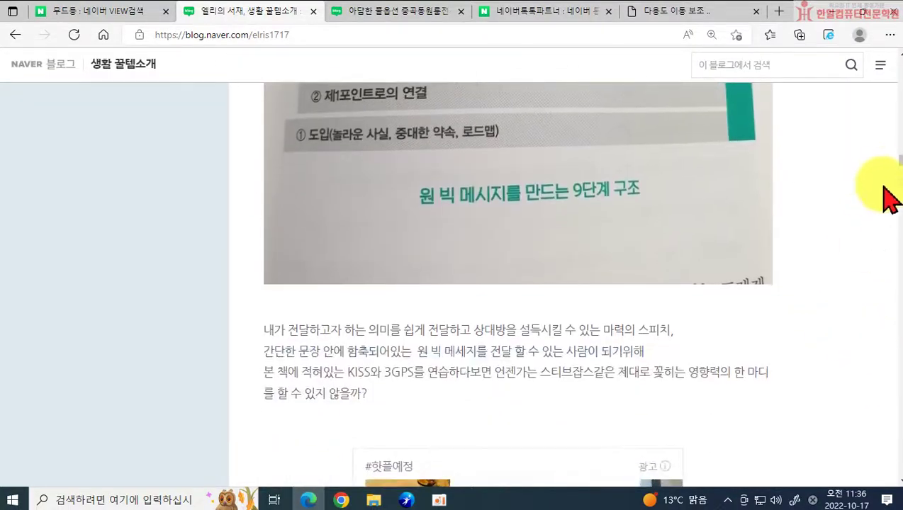
pyautogui.moveTo(898, 170); pyautogui.dragTo(893, 56)
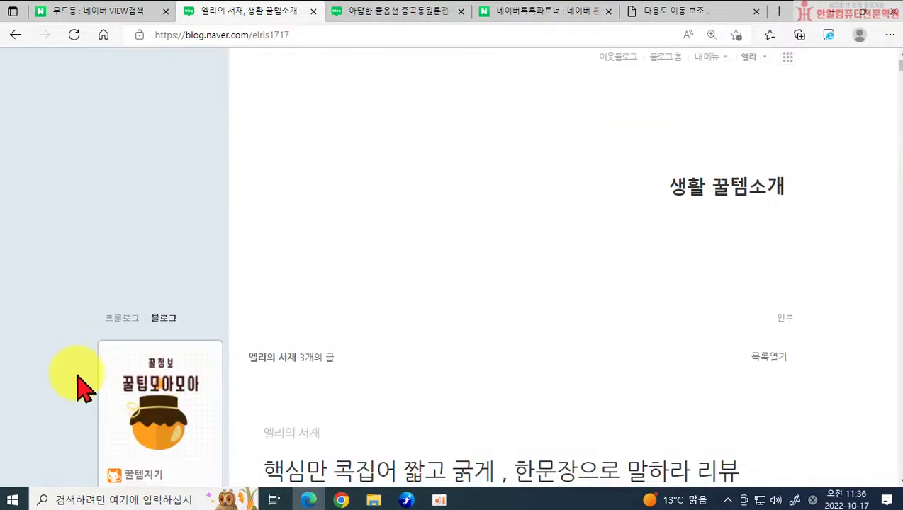
# View the 냠냠 간식거리~♡ category to compare its album-style post display
pyautogui.scroll(-3, 145, 400)
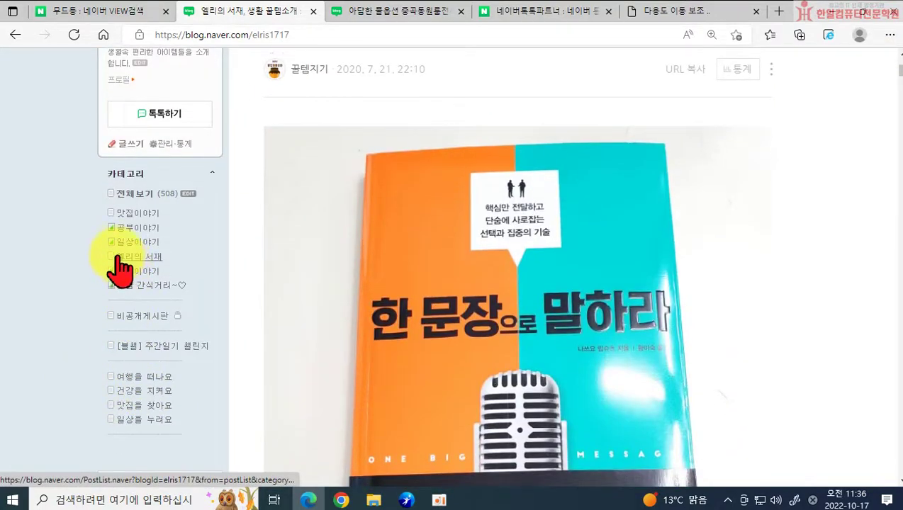
pyautogui.click(129, 285)
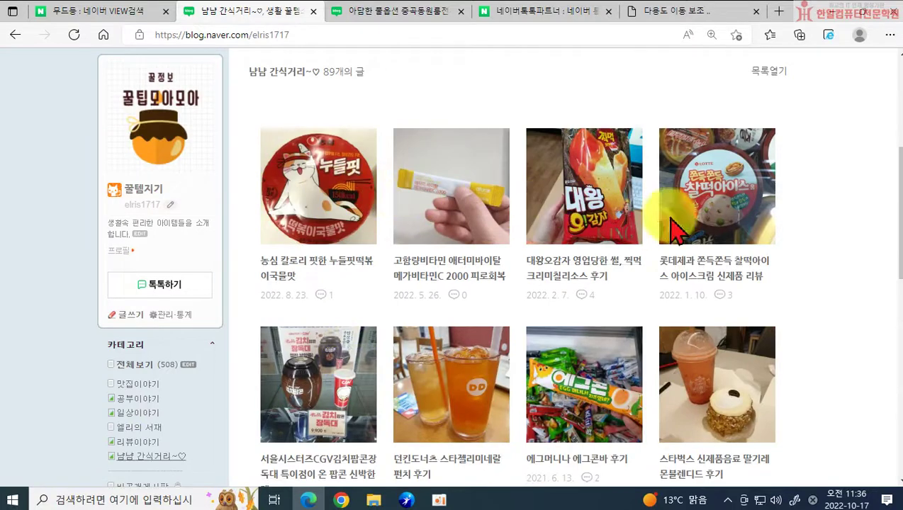
pyautogui.scroll(-1, 156, 436)
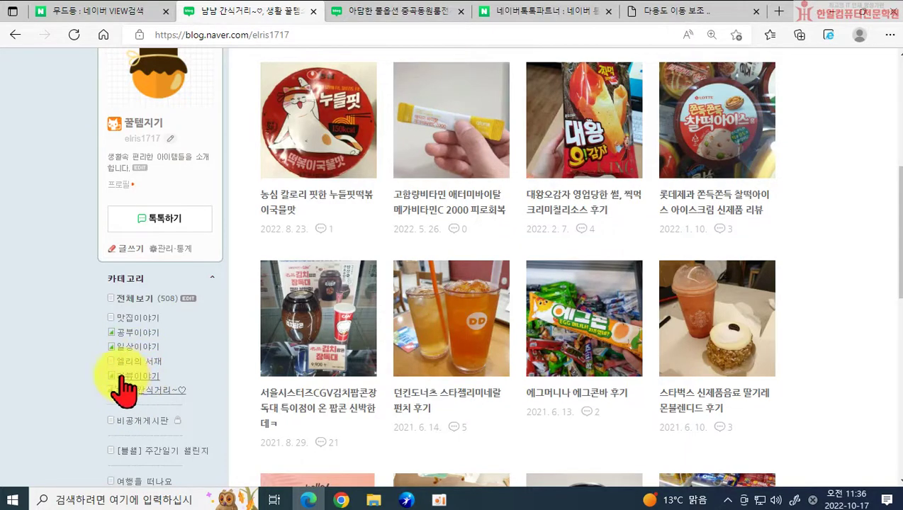
# Reopen the category settings from the sidebar, review the category list and display options, and save them
pyautogui.click(188, 298)
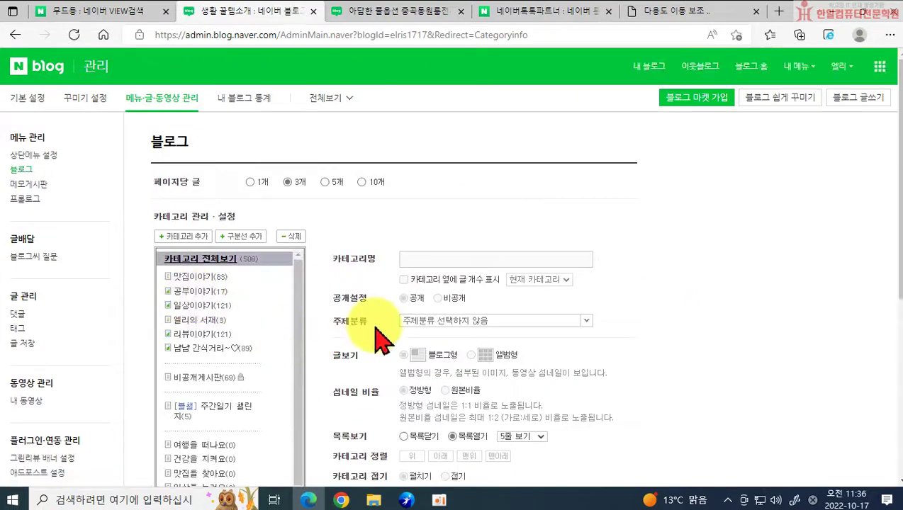
pyautogui.scroll(-1, 375, 340)
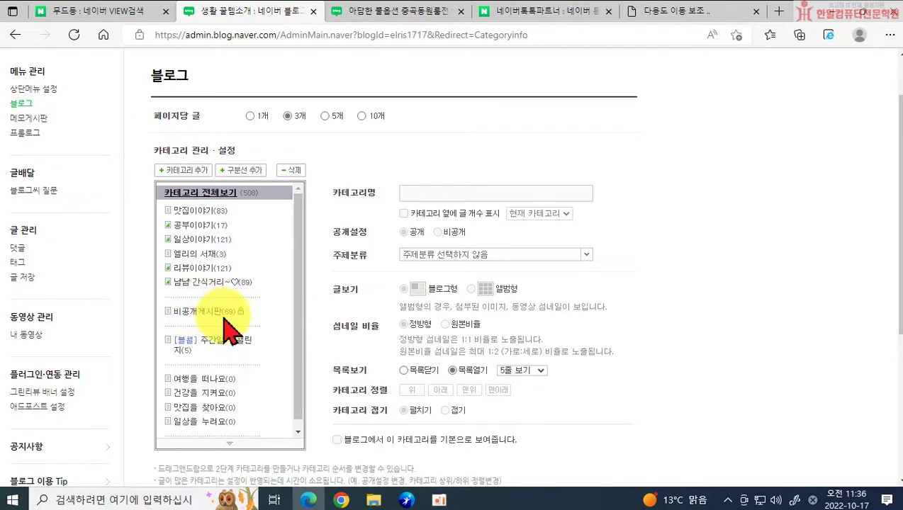
pyautogui.scroll(-1, 229, 328)
pyautogui.scroll(1, 230, 327)
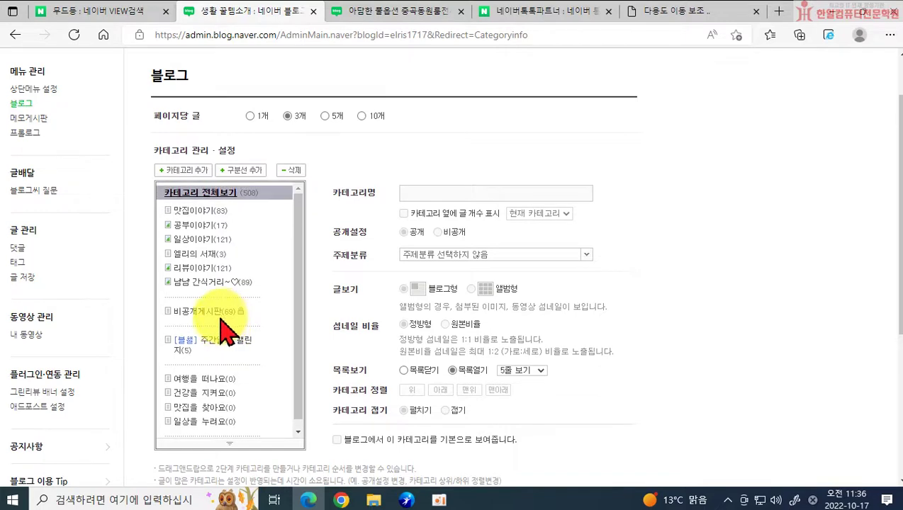
pyautogui.scroll(1, 241, 341)
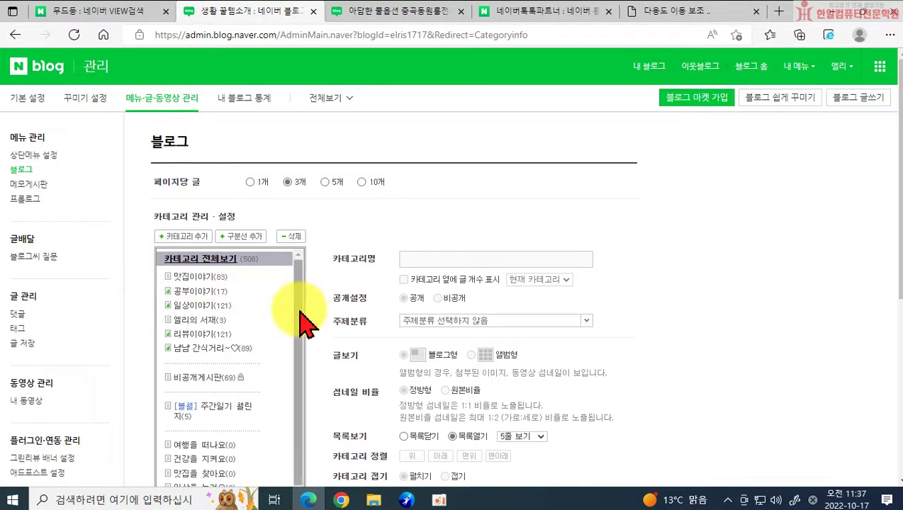
pyautogui.scroll(-2, 402, 325)
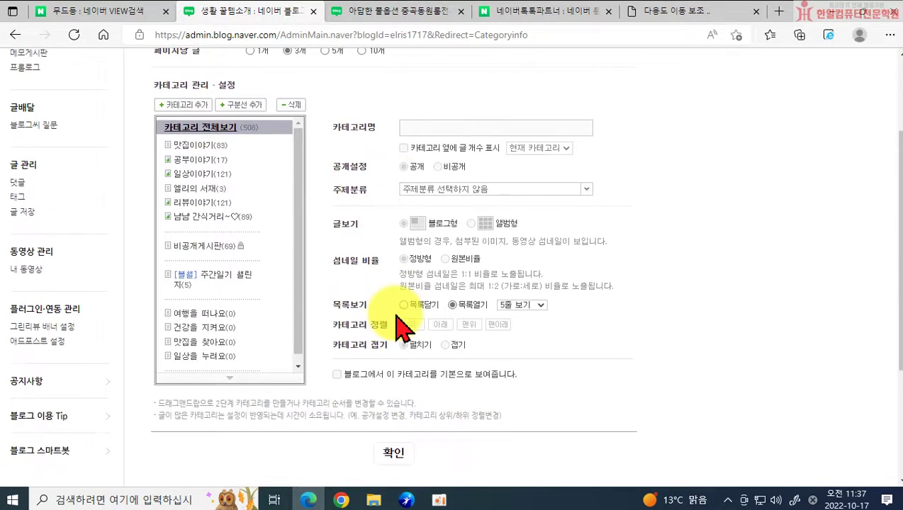
pyautogui.scroll(2, 401, 324)
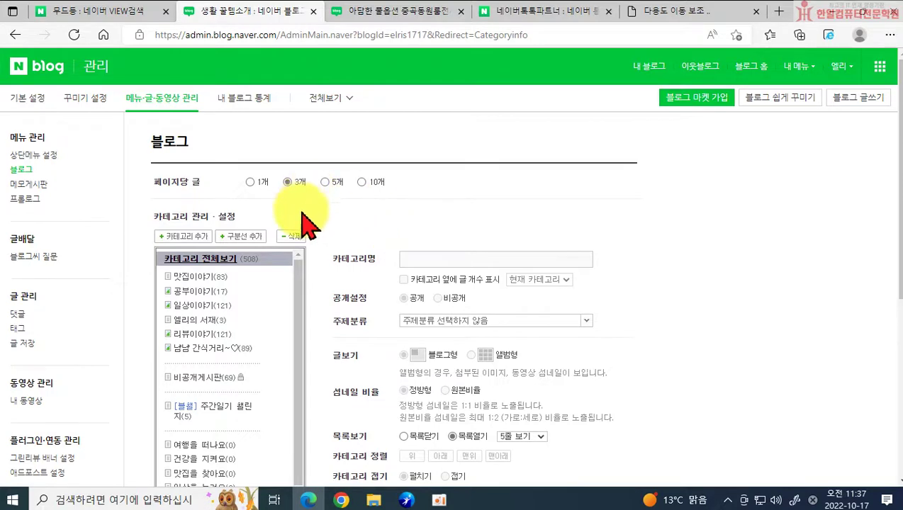
pyautogui.scroll(-4, 306, 248)
pyautogui.scroll(-1, 280, 342)
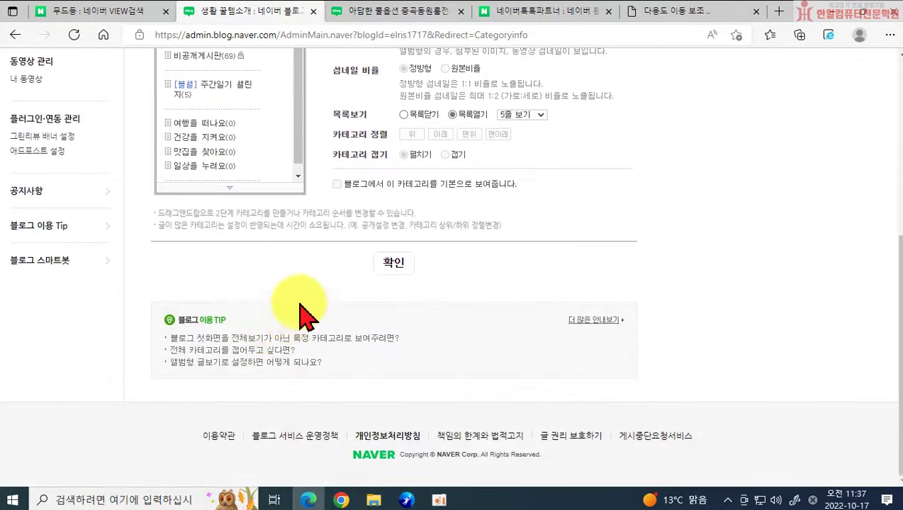
pyautogui.click(399, 265)
pyautogui.click(436, 286)
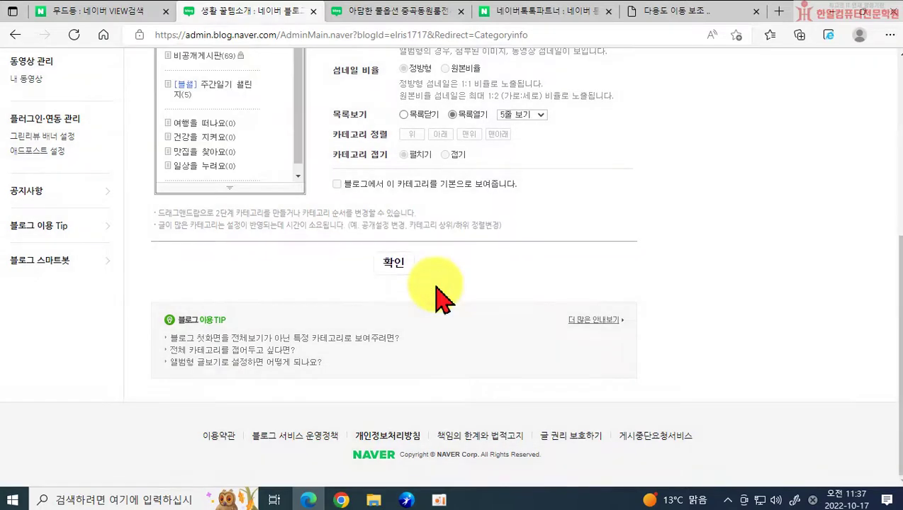